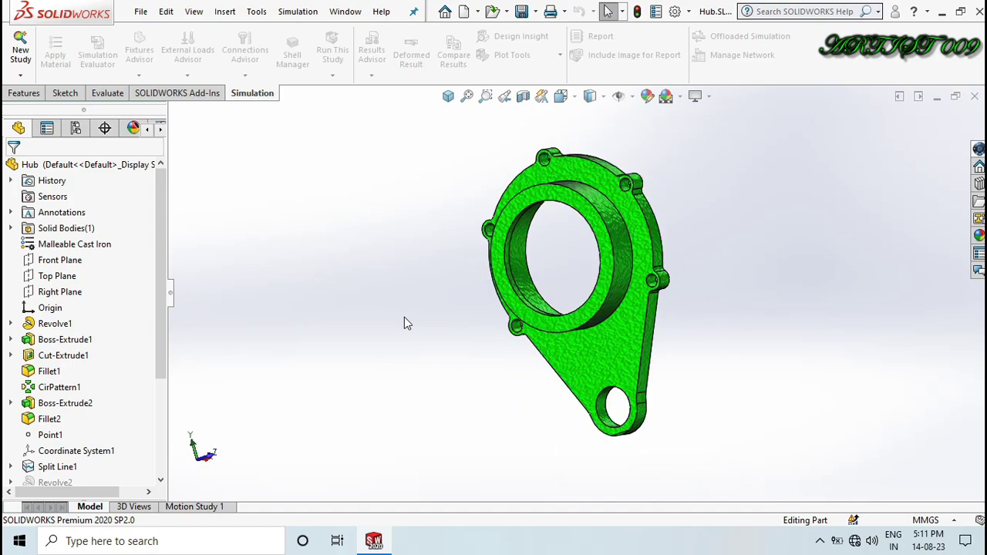
Create a new static study for the hub, viewed isometrically
{"action": "key", "text": "ctrl+7"}
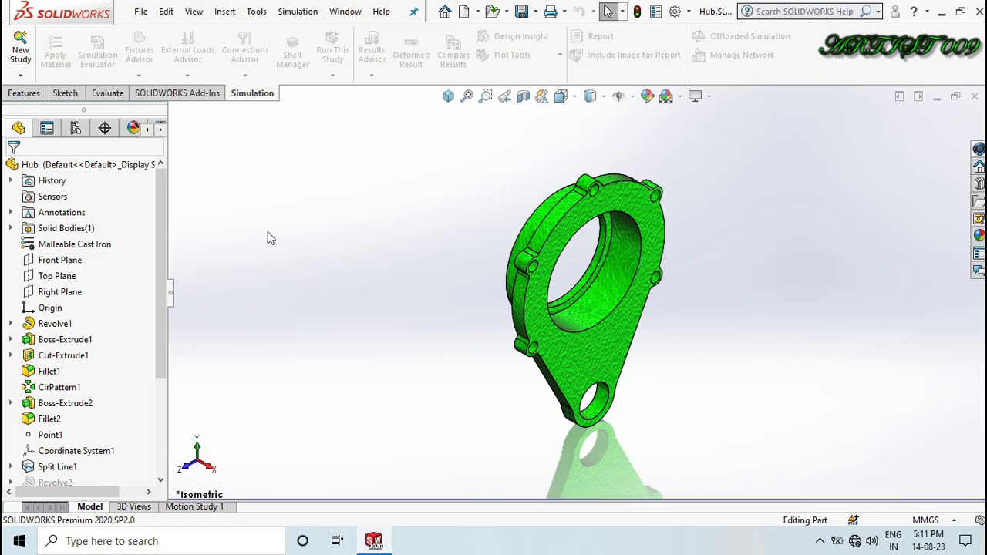
{"action": "left_click", "coordinate": [20, 48]}
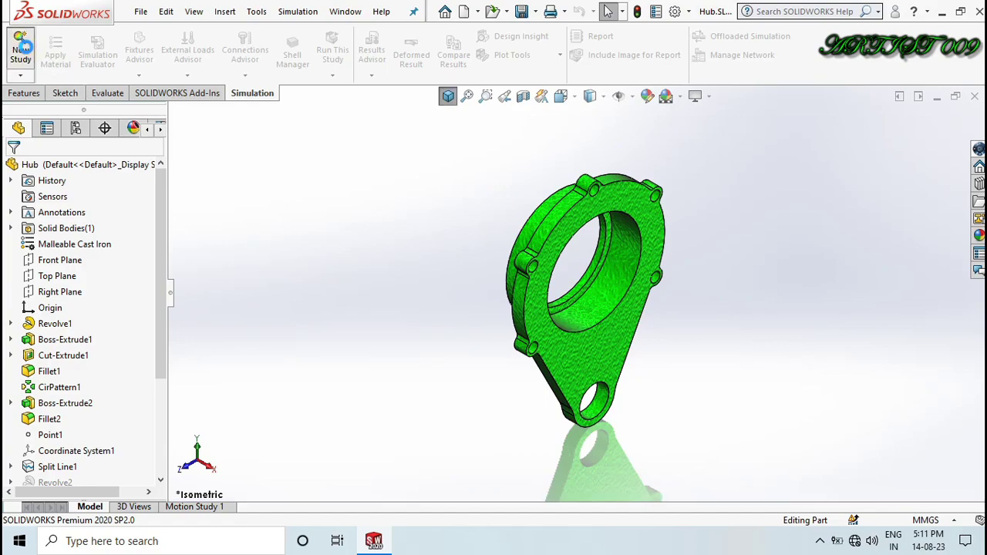
{"action": "left_click", "coordinate": [13, 169]}
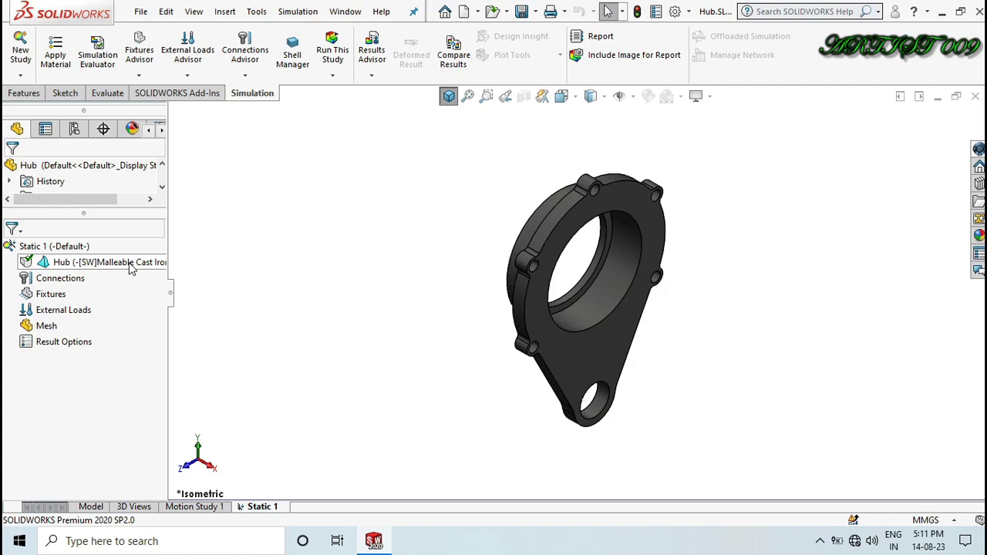
Start a fixed geometry fixture on the inner faces of the two small bolt holes on the hub's left flange edge
{"action": "right_click", "coordinate": [50, 293]}
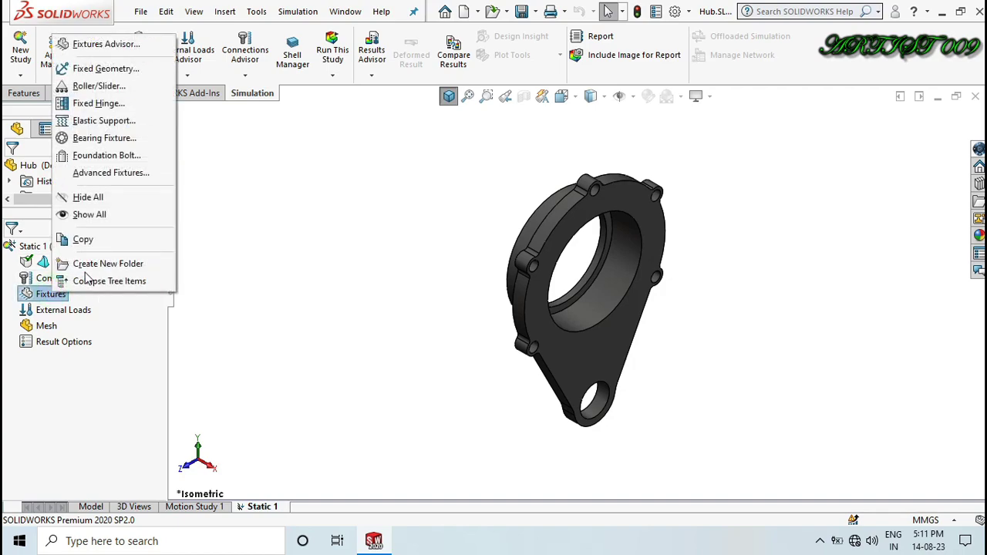
{"action": "left_click", "coordinate": [103, 69]}
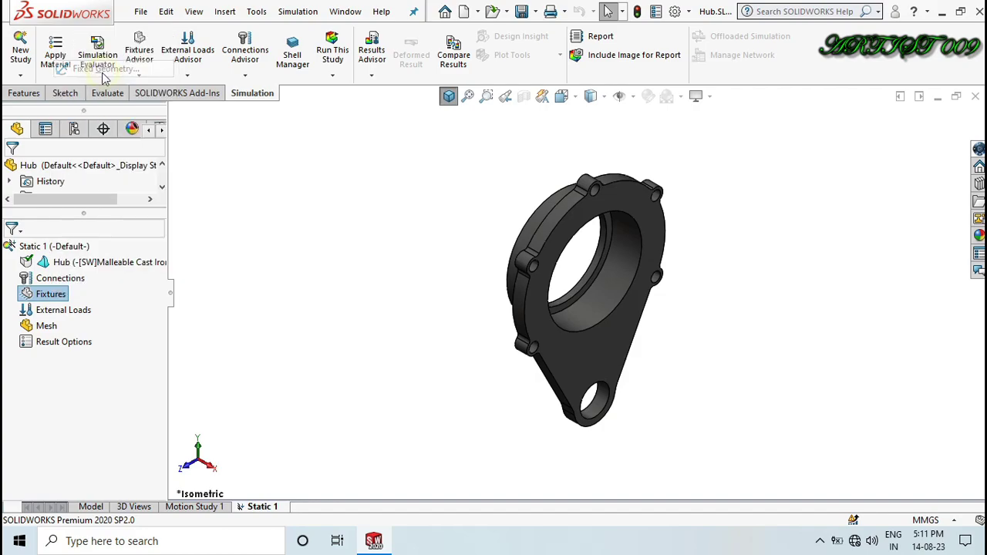
{"action": "scroll", "coordinate": [559, 313], "scroll_direction": "down", "scroll_amount": 6}
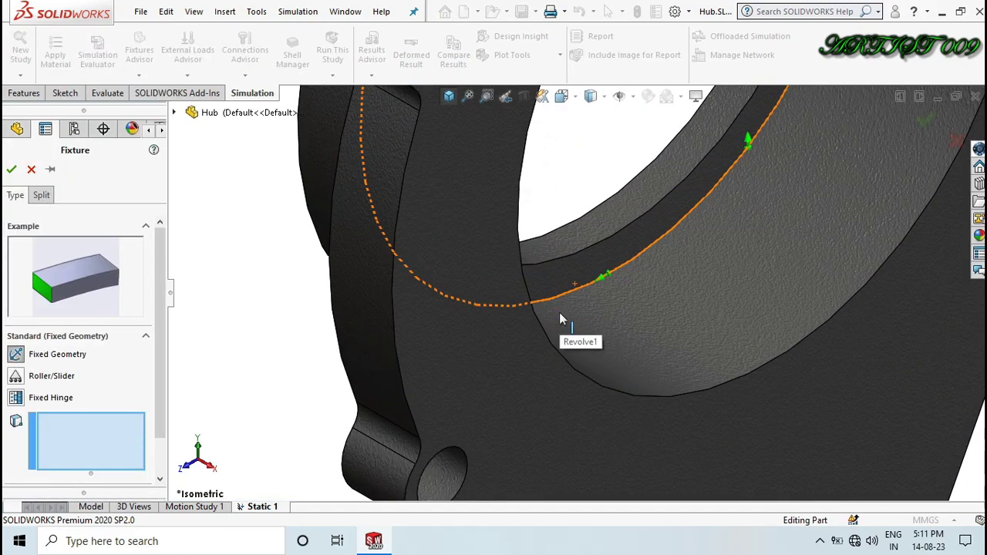
{"action": "left_click", "coordinate": [452, 475]}
{"action": "scroll", "coordinate": [453, 473], "scroll_direction": "up", "scroll_amount": 5}
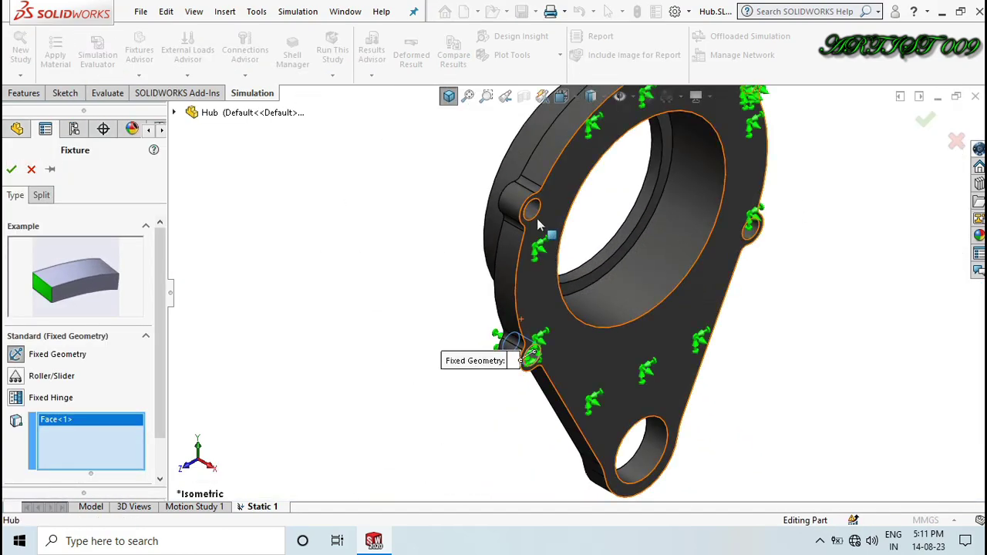
{"action": "left_click", "coordinate": [531, 211]}
{"action": "scroll", "coordinate": [528, 213], "scroll_direction": "up", "scroll_amount": 3}
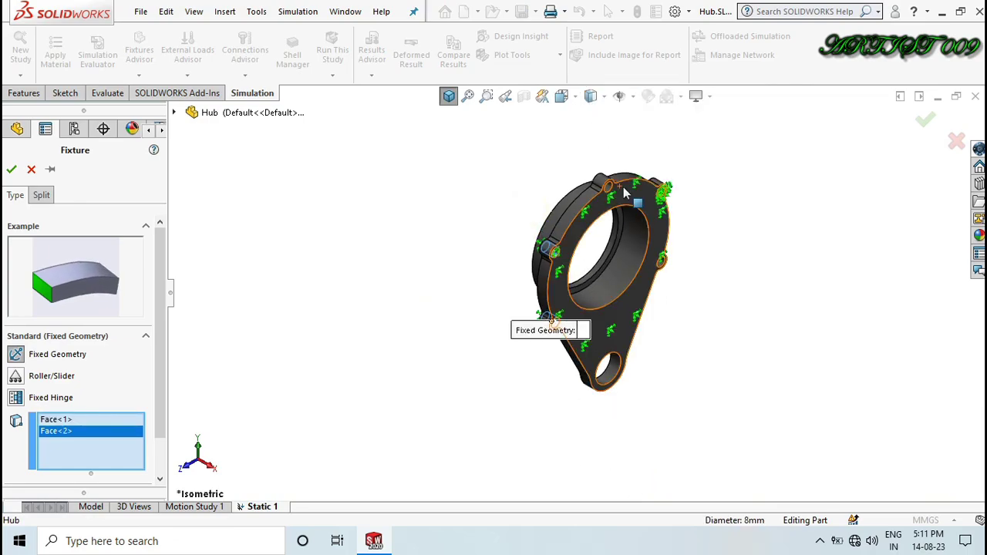
Add the inner faces of the other three small flange bolt holes to the fixed geometry fixture and apply it
{"action": "scroll", "coordinate": [625, 193], "scroll_direction": "down", "scroll_amount": 5}
{"action": "left_click", "coordinate": [450, 364]}
{"action": "scroll", "coordinate": [447, 364], "scroll_direction": "up", "scroll_amount": 2}
{"action": "left_click", "coordinate": [768, 377]}
{"action": "scroll", "coordinate": [751, 384], "scroll_direction": "up", "scroll_amount": 4}
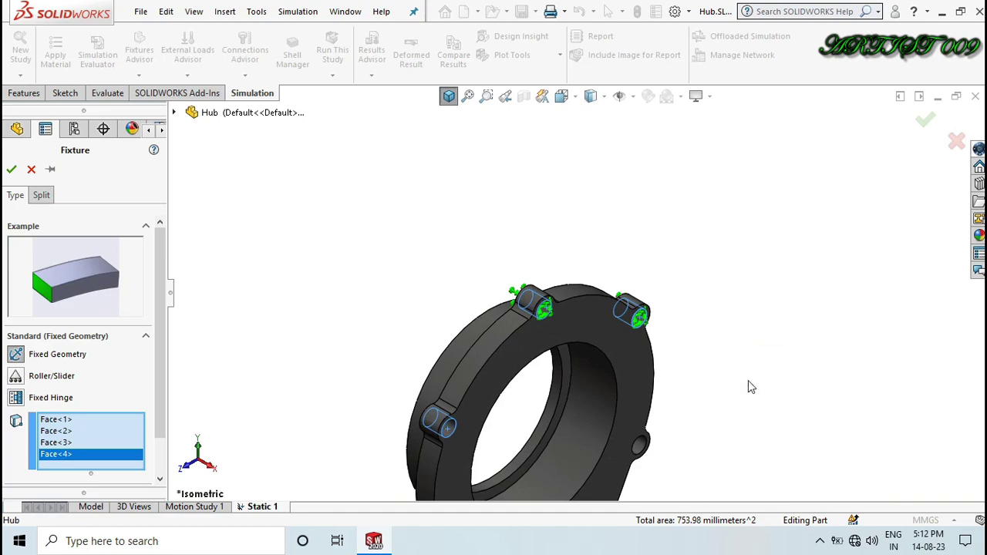
{"action": "scroll", "coordinate": [702, 408], "scroll_direction": "up", "scroll_amount": 1}
{"action": "scroll", "coordinate": [639, 407], "scroll_direction": "down", "scroll_amount": 5}
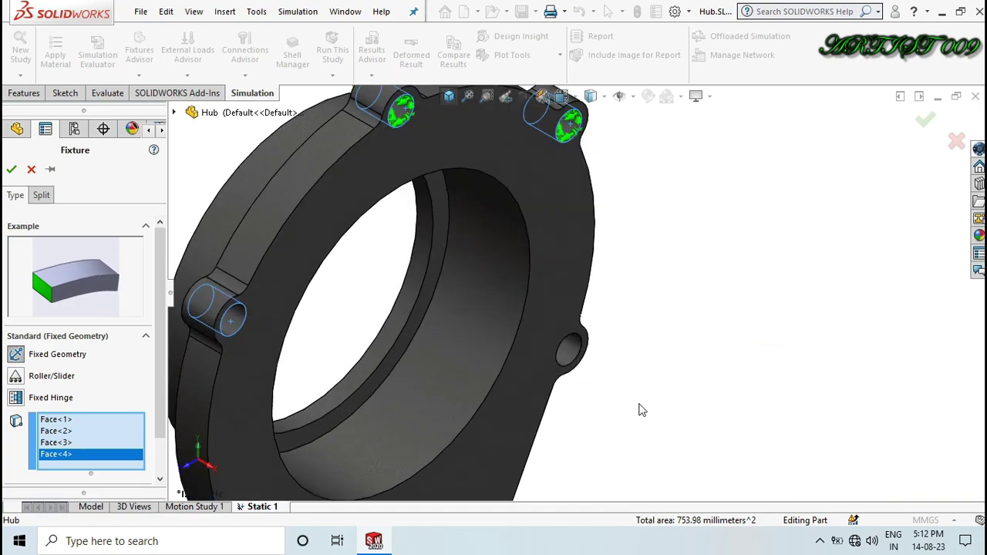
{"action": "left_click", "coordinate": [574, 348]}
{"action": "scroll", "coordinate": [578, 352], "scroll_direction": "up", "scroll_amount": 5}
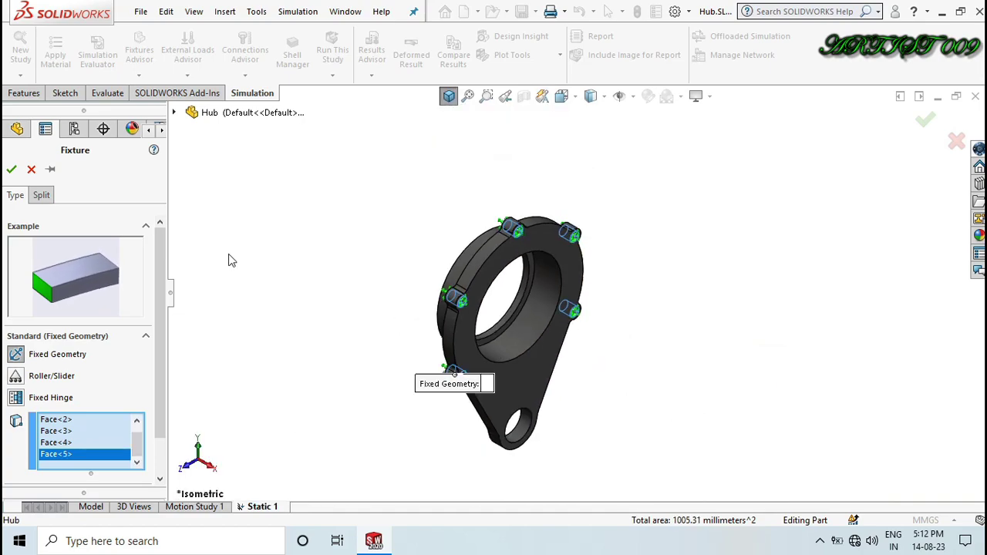
{"action": "left_click", "coordinate": [11, 169]}
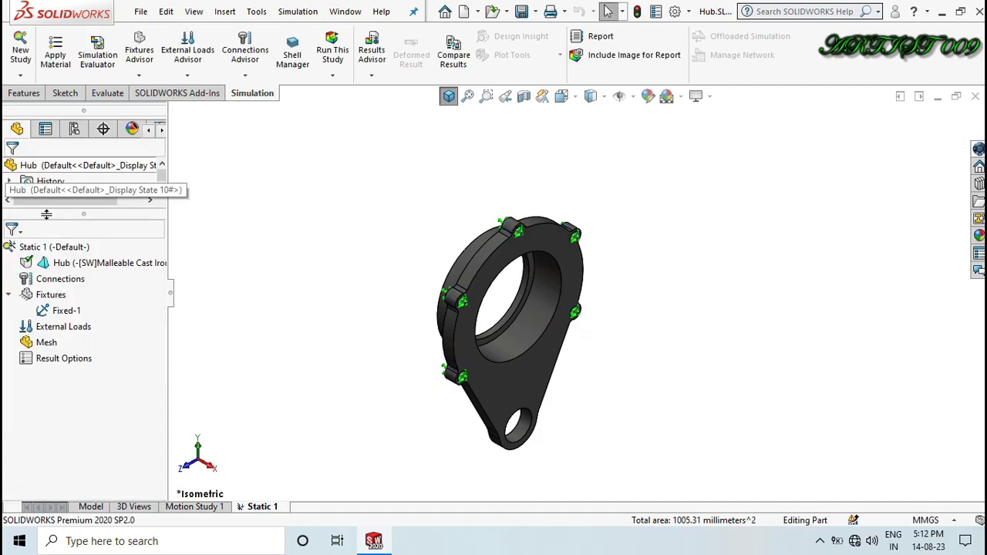
Start a bearing load on the inner face of the large bore, using Coordinate System1 as its reference
{"action": "right_click", "coordinate": [79, 329]}
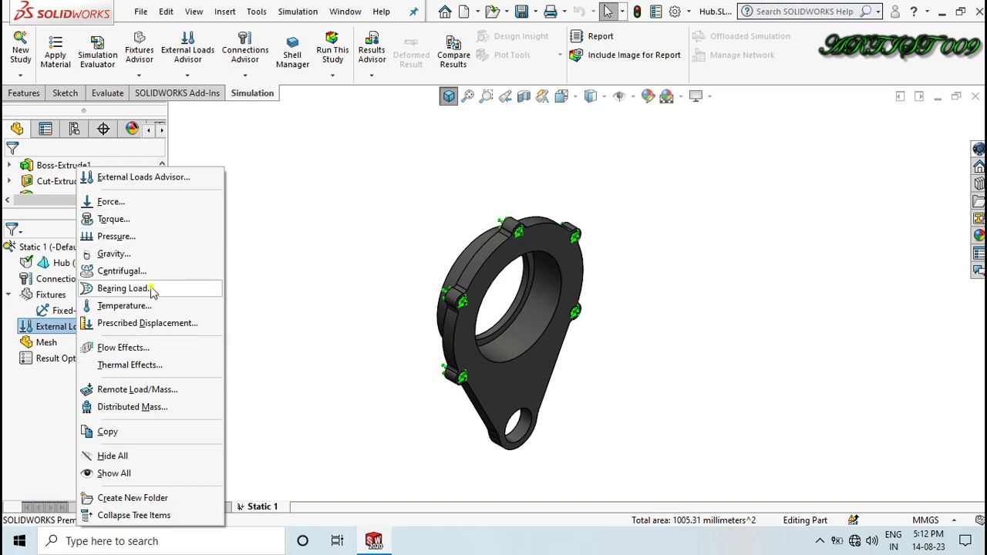
{"action": "left_click", "coordinate": [123, 288]}
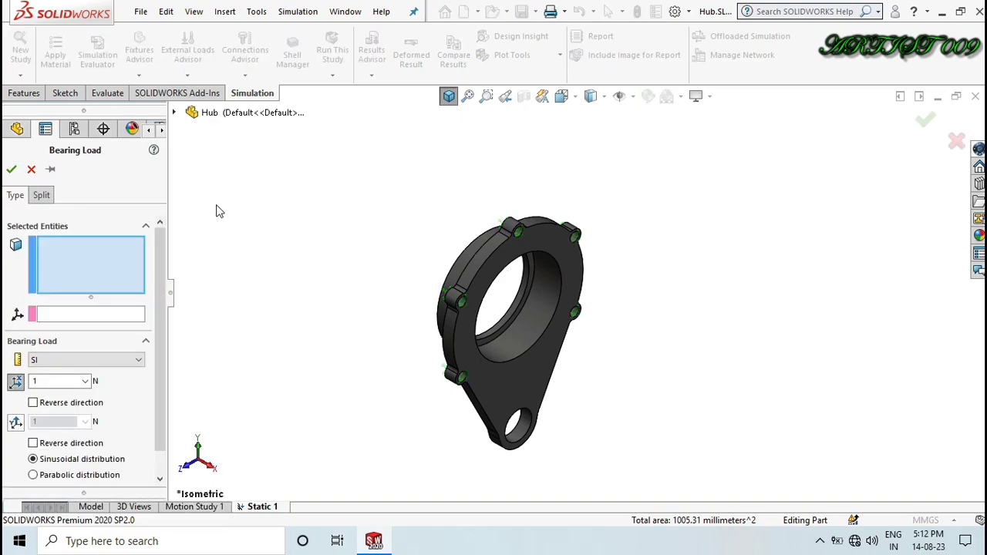
{"action": "left_click", "coordinate": [531, 330]}
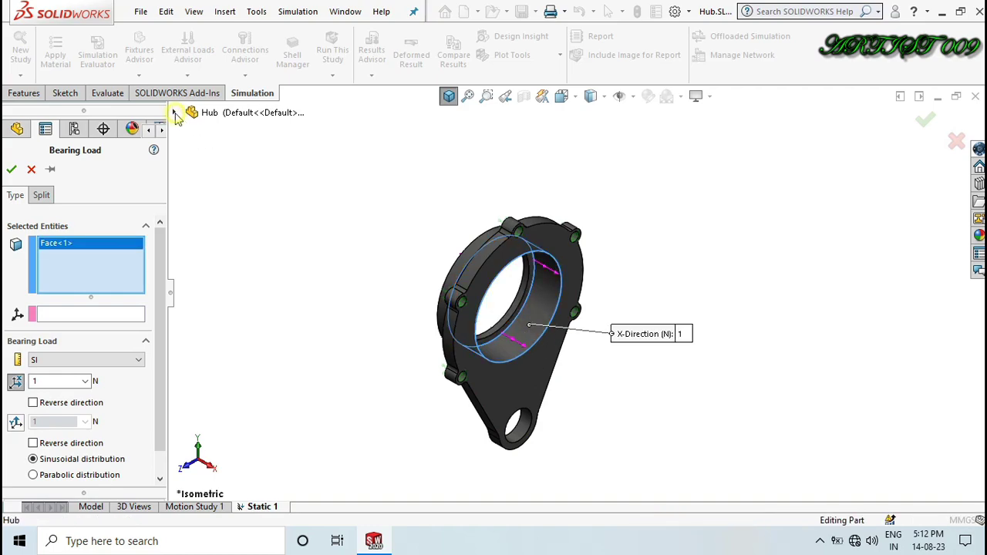
{"action": "left_click", "coordinate": [175, 114]}
{"action": "left_click", "coordinate": [94, 312]}
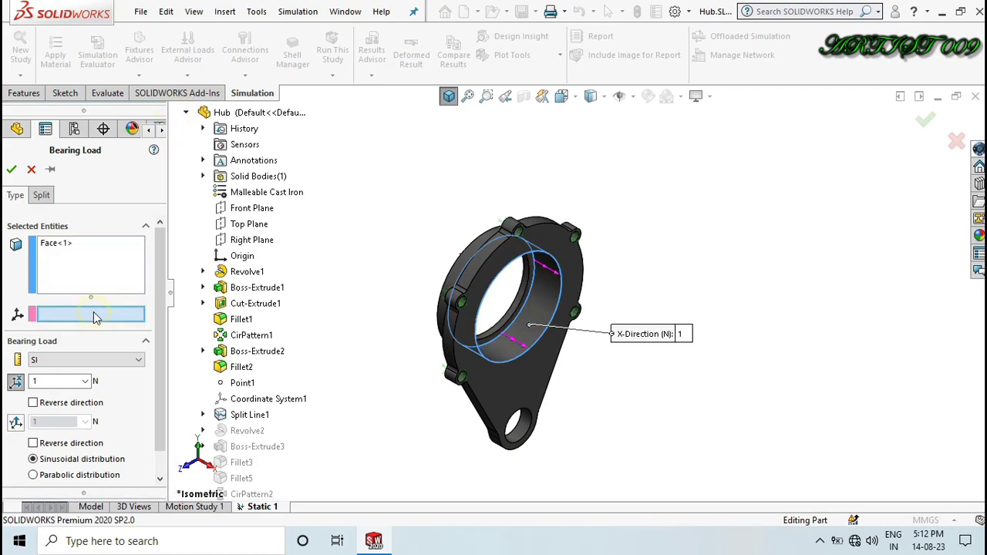
{"action": "left_click", "coordinate": [279, 401]}
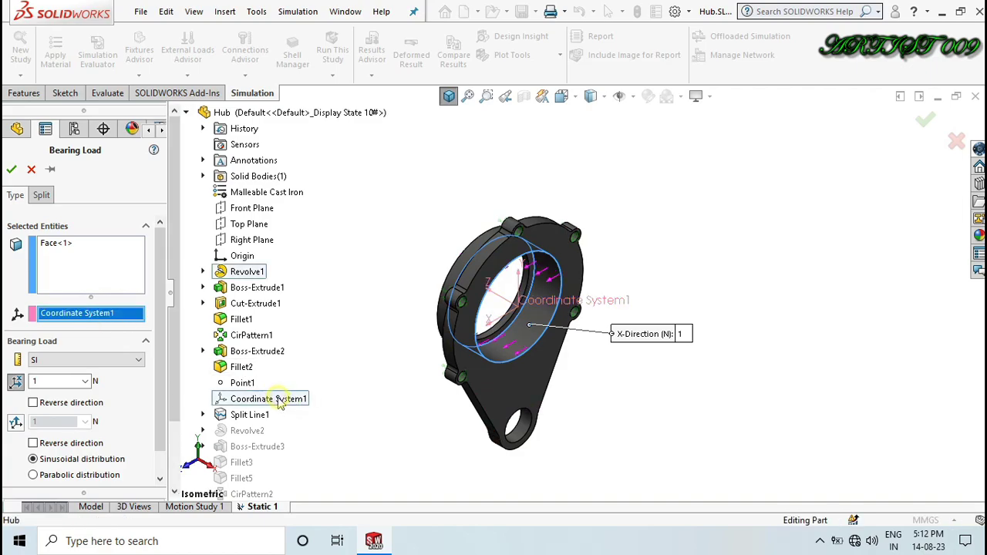
Set the bearing load to 9000 N in the Y direction and apply it
{"action": "left_click", "coordinate": [16, 422]}
{"action": "left_click", "coordinate": [48, 421]}
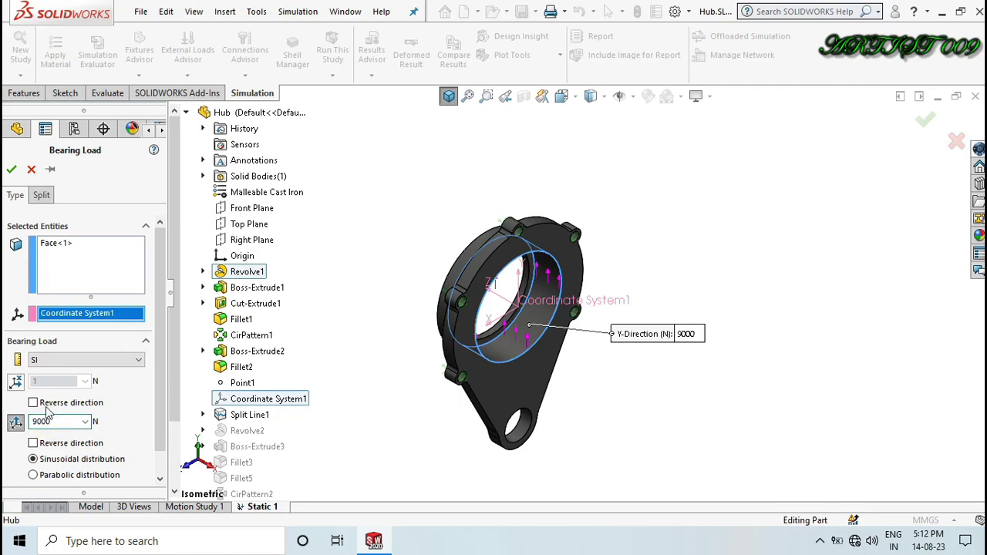
{"action": "type", "text": "9000"}
{"action": "key", "text": "Return"}
{"action": "left_click", "coordinate": [11, 169]}
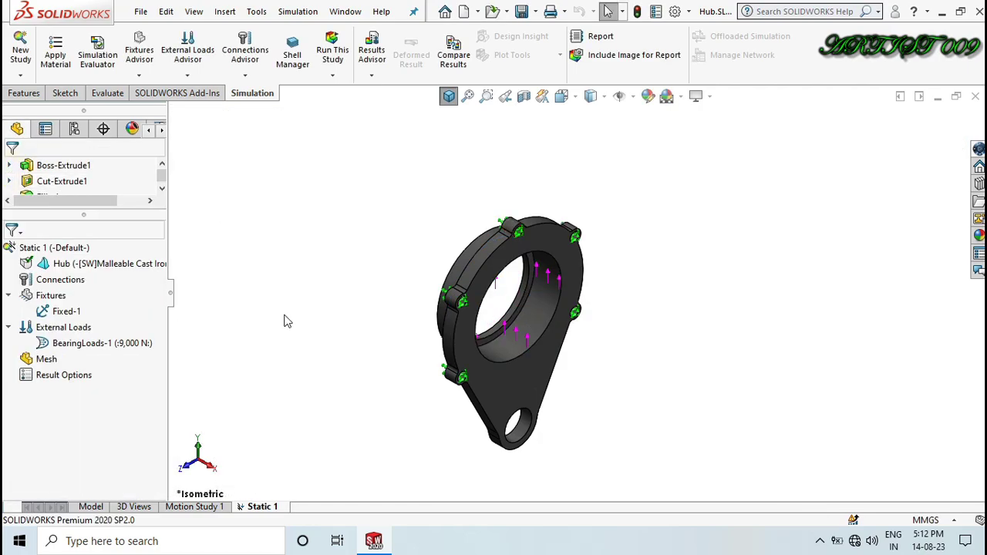
Create the solid mesh of the hub with the default mesh density
{"action": "key", "text": "Right"}
{"action": "key", "text": "Right"}
{"action": "key", "text": "ctrl+7"}
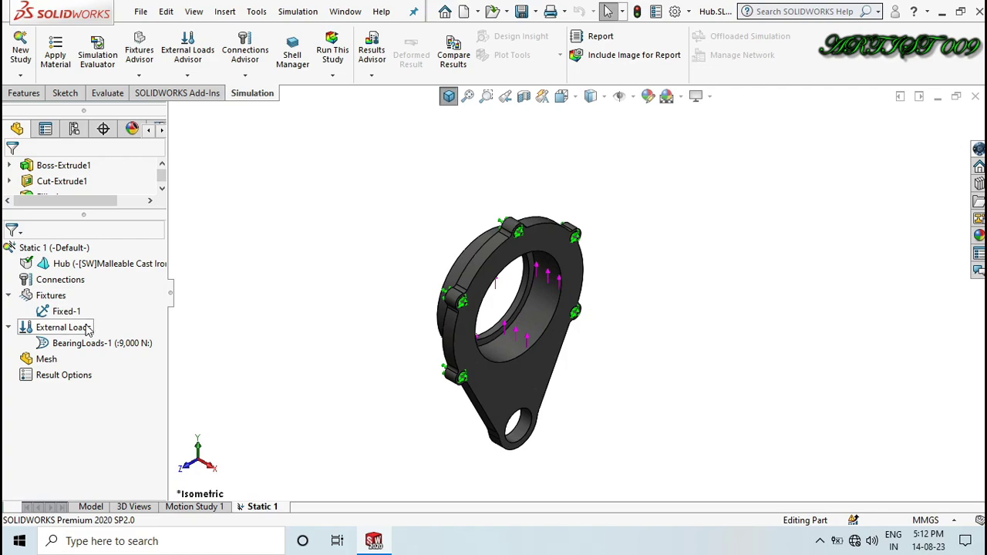
{"action": "right_click", "coordinate": [45, 359]}
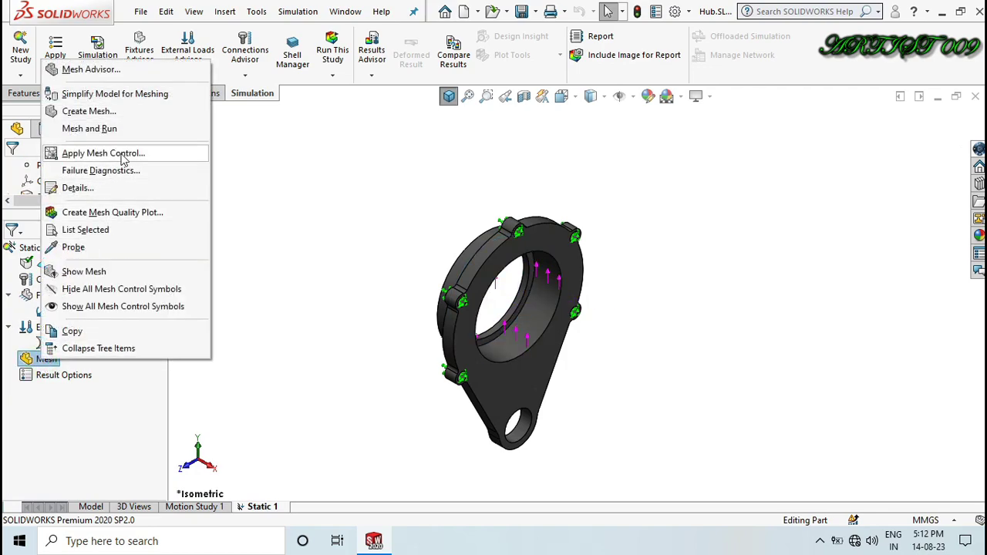
{"action": "left_click", "coordinate": [99, 115]}
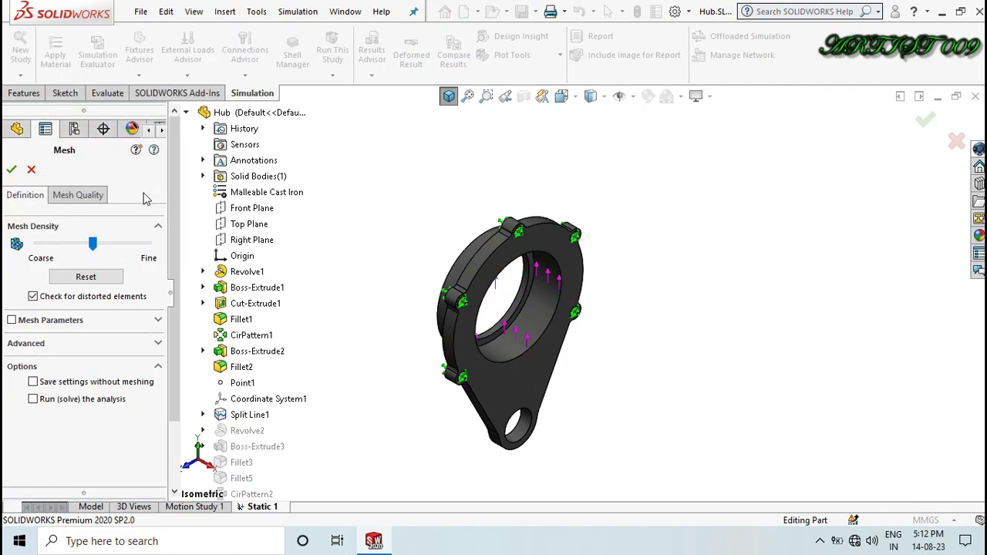
{"action": "left_click", "coordinate": [10, 170]}
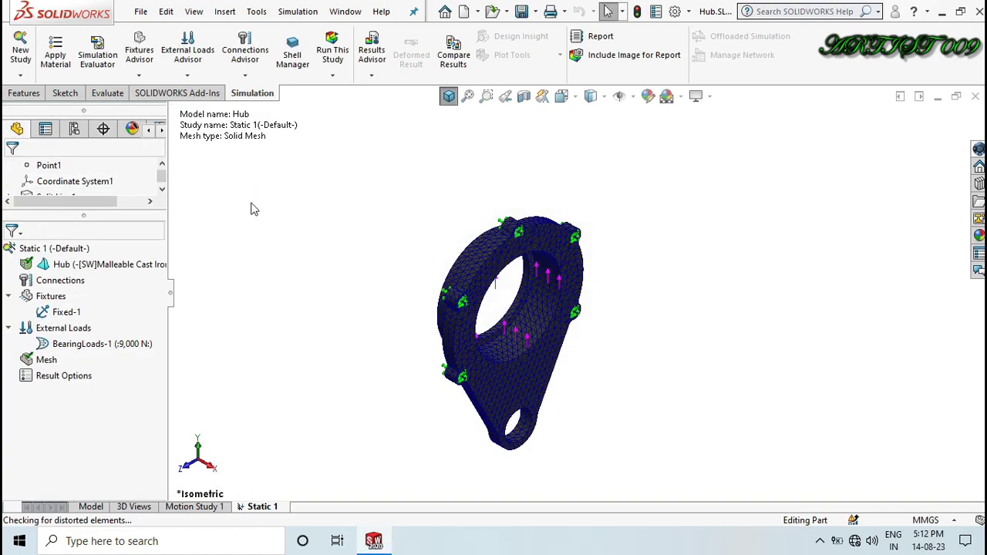
Run the static study and display the von Mises stress result
{"action": "left_click", "coordinate": [332, 53]}
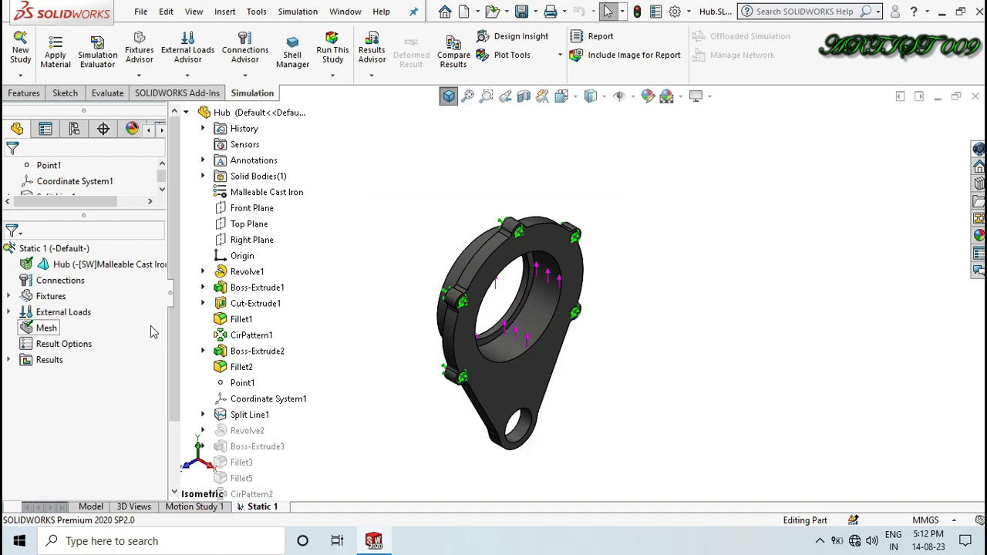
{"action": "left_click", "coordinate": [7, 361]}
{"action": "double_click", "coordinate": [62, 375]}
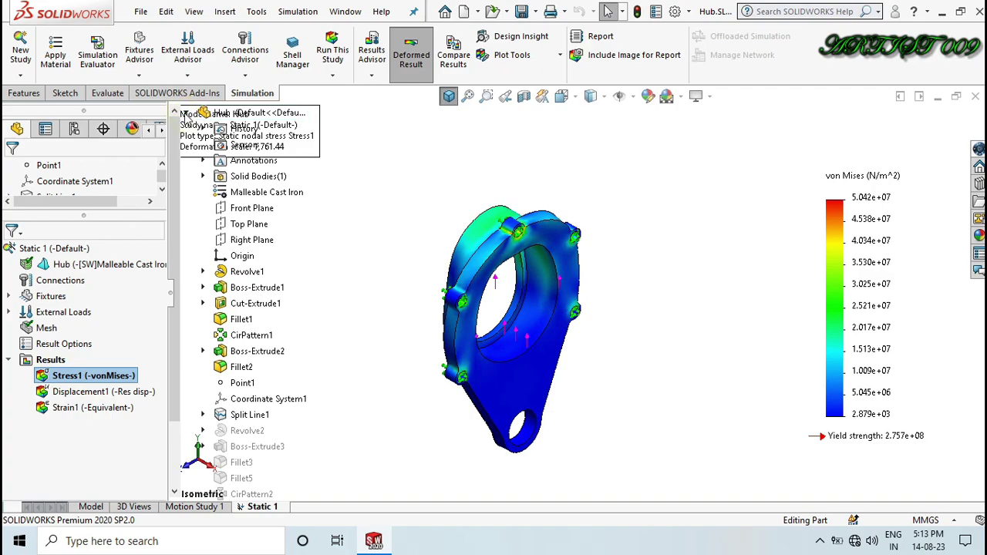
{"action": "scroll", "coordinate": [359, 257], "scroll_direction": "up", "scroll_amount": 2}
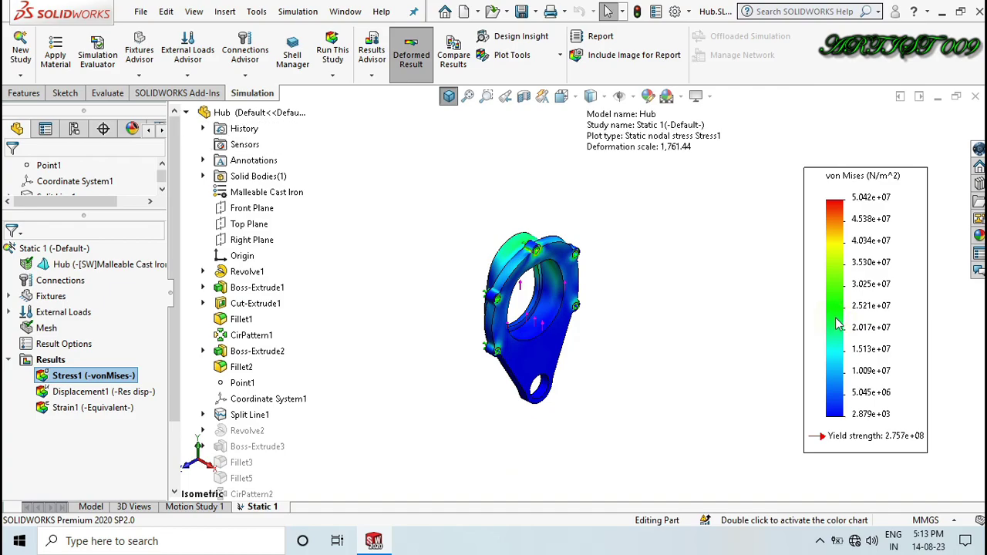
Show the minimum and maximum annotations on the stress plot and set its number format to floating
{"action": "double_click", "coordinate": [947, 340]}
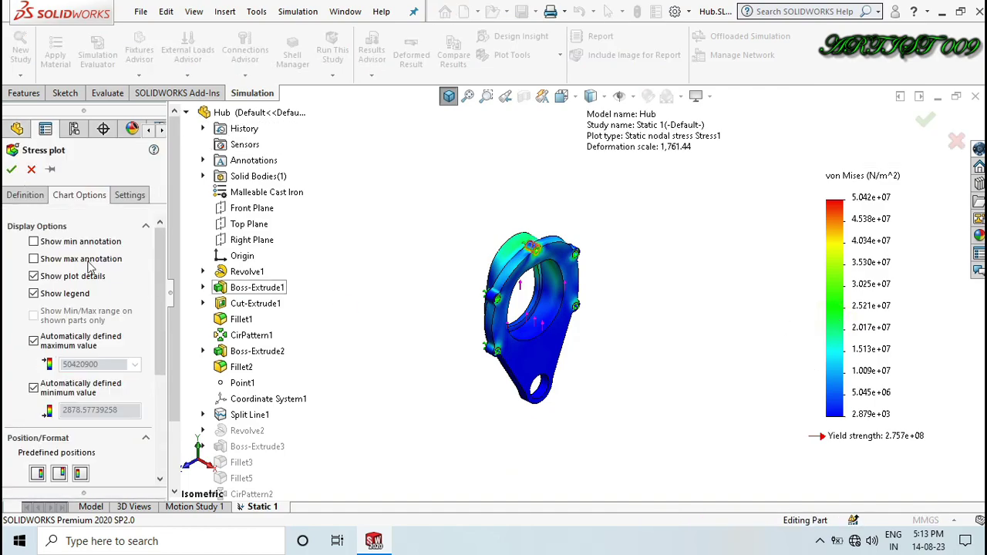
{"action": "left_click", "coordinate": [49, 242]}
{"action": "left_click", "coordinate": [68, 259]}
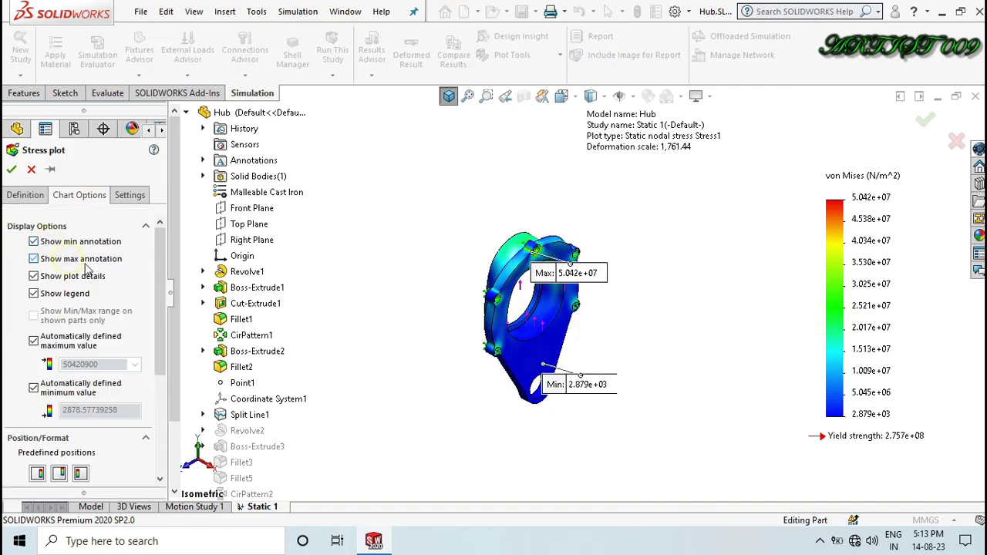
{"action": "scroll", "coordinate": [114, 282], "scroll_direction": "down", "scroll_amount": 4}
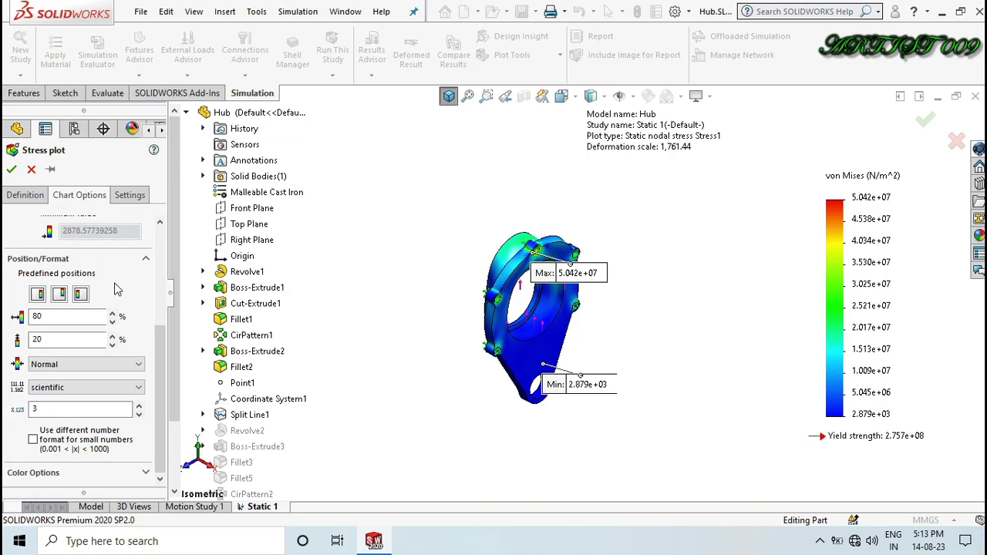
{"action": "left_click", "coordinate": [84, 387]}
{"action": "left_click", "coordinate": [78, 411]}
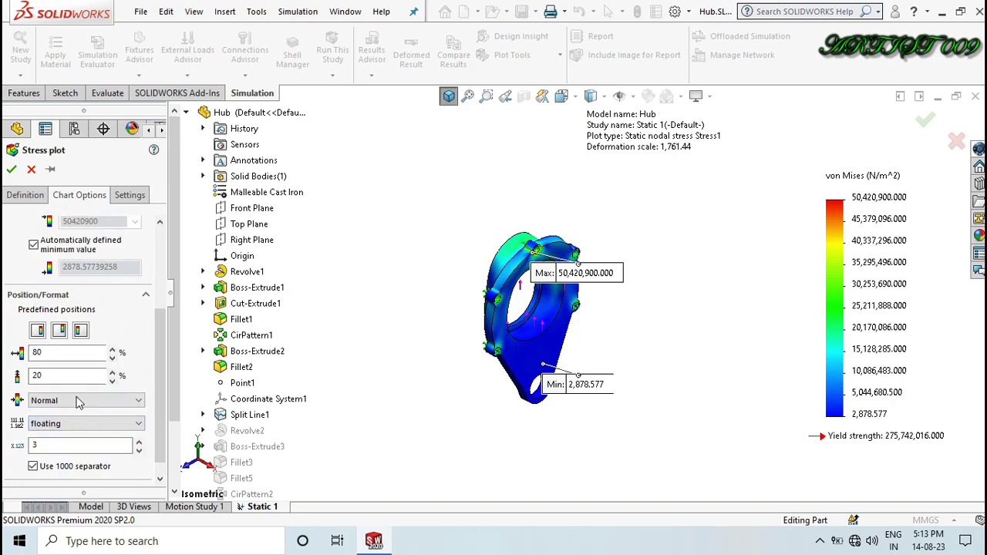
Set the stress plot's units to N/mm^2 (MPa) and apply the plot settings
{"action": "left_click", "coordinate": [26, 195]}
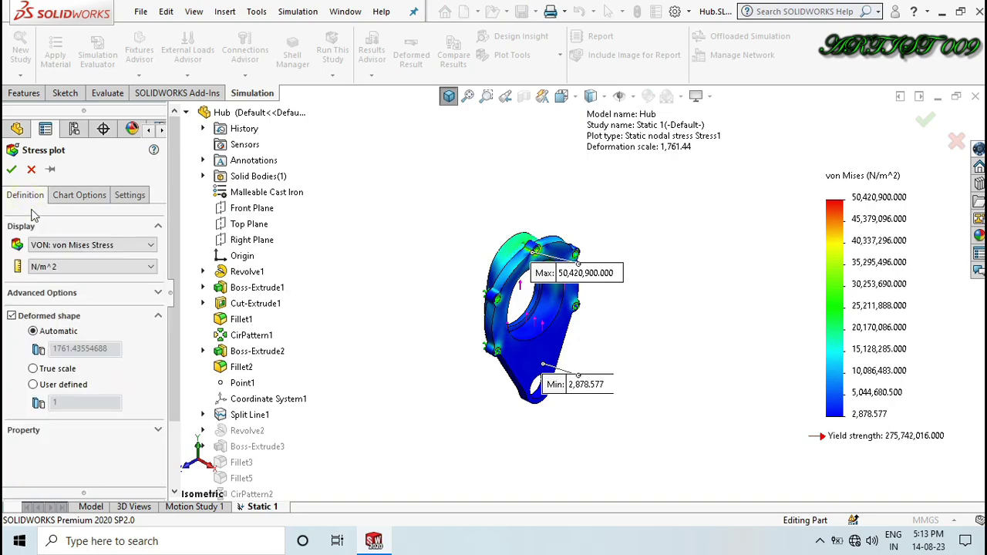
{"action": "left_click", "coordinate": [68, 266]}
{"action": "left_click", "coordinate": [80, 308]}
{"action": "left_click", "coordinate": [12, 171]}
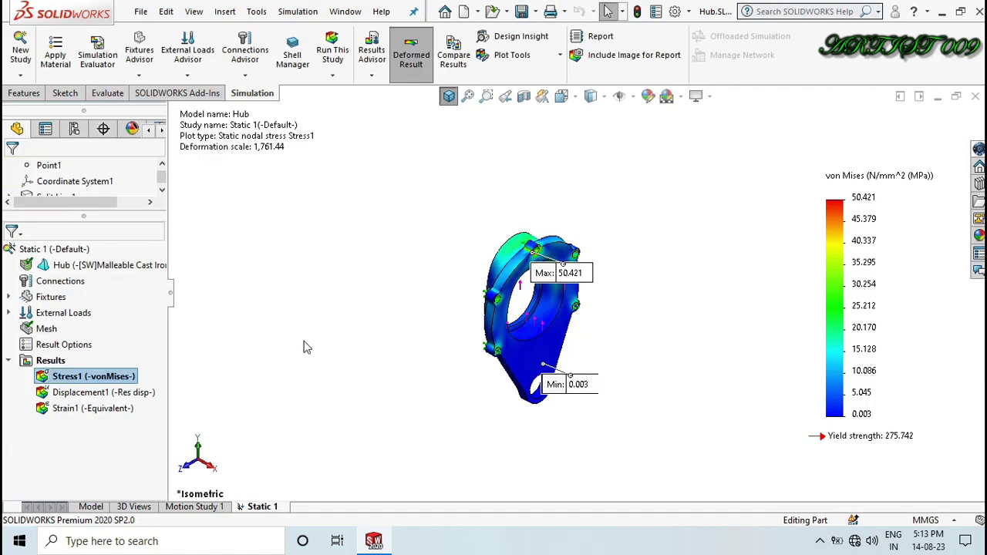
Move the maximum stress annotation off the hub into the empty area beside it and examine the peak stress location
{"action": "scroll", "coordinate": [609, 305], "scroll_direction": "down", "scroll_amount": 3}
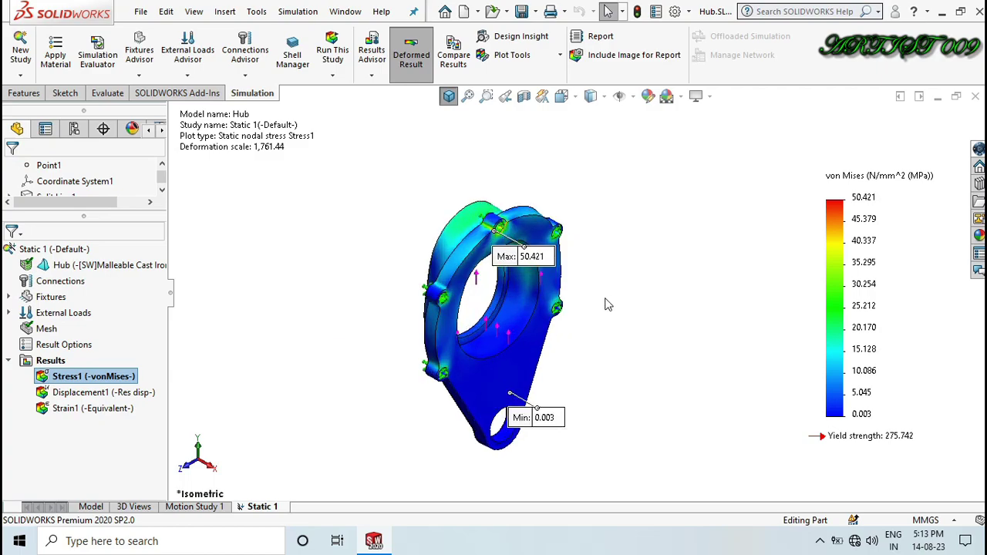
{"action": "left_click_drag", "start_coordinate": [531, 260], "coordinate": [434, 215]}
{"action": "scroll", "coordinate": [488, 246], "scroll_direction": "down", "scroll_amount": 3}
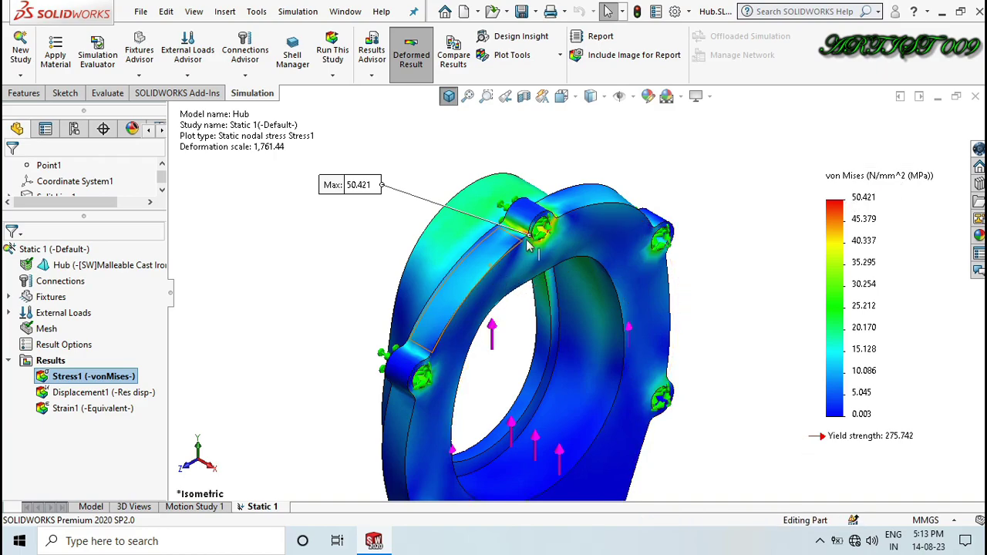
Inspect the peak stress area at the upper bolt boss and move the minimum stress annotation off the hub into the empty area beside it
{"action": "scroll", "coordinate": [529, 245], "scroll_direction": "down", "scroll_amount": 5}
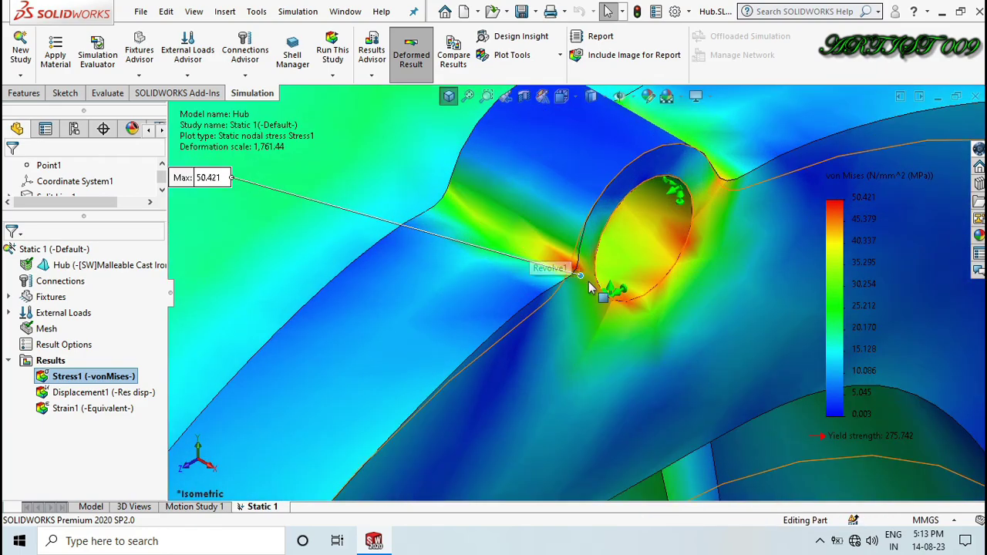
{"action": "scroll", "coordinate": [590, 286], "scroll_direction": "up", "scroll_amount": 4}
{"action": "scroll", "coordinate": [590, 285], "scroll_direction": "up", "scroll_amount": 6}
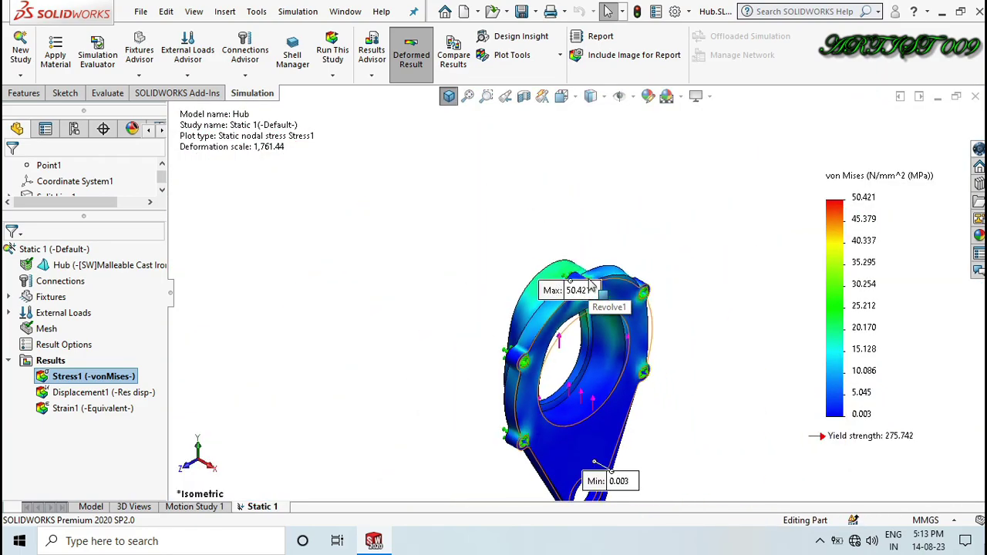
{"action": "scroll", "coordinate": [603, 375], "scroll_direction": "down", "scroll_amount": 5}
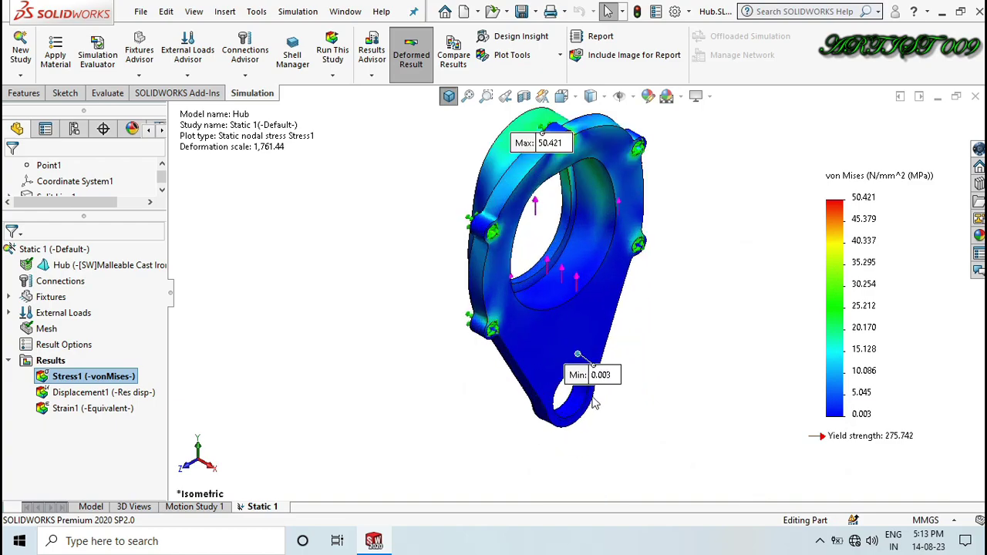
{"action": "left_click_drag", "start_coordinate": [583, 383], "coordinate": [646, 351]}
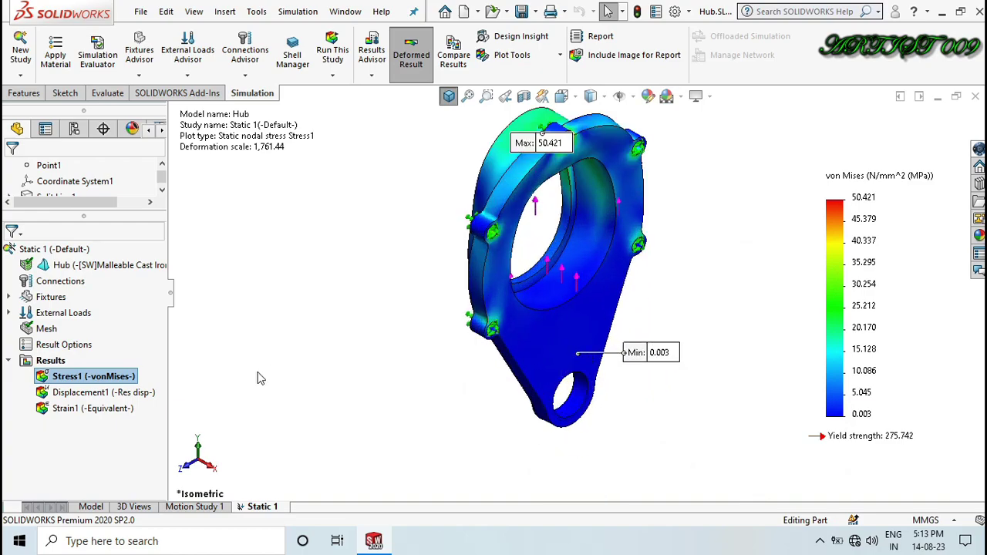
Display the resultant displacement plot and turn on its minimum and maximum annotations
{"action": "double_click", "coordinate": [110, 393]}
{"action": "right_click", "coordinate": [109, 394]}
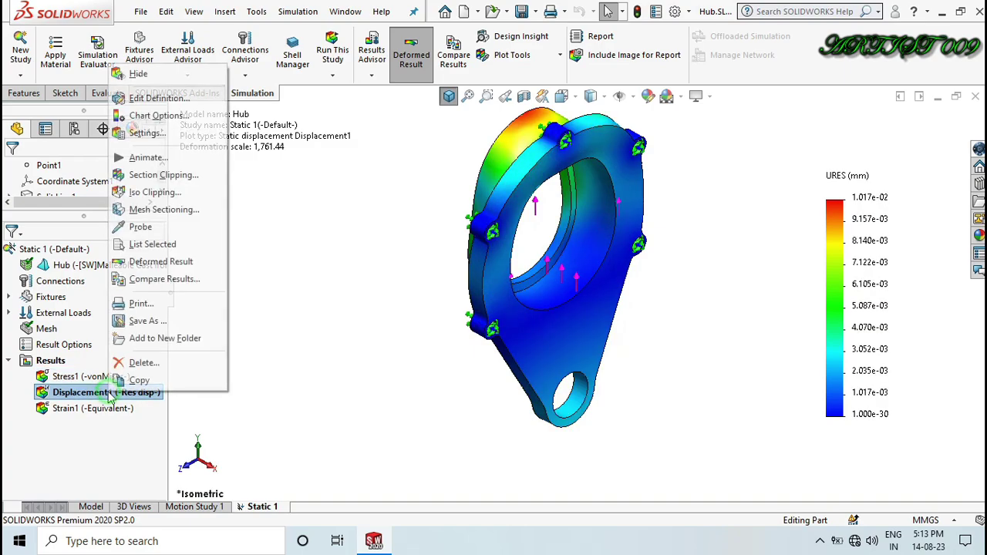
{"action": "left_click", "coordinate": [158, 116]}
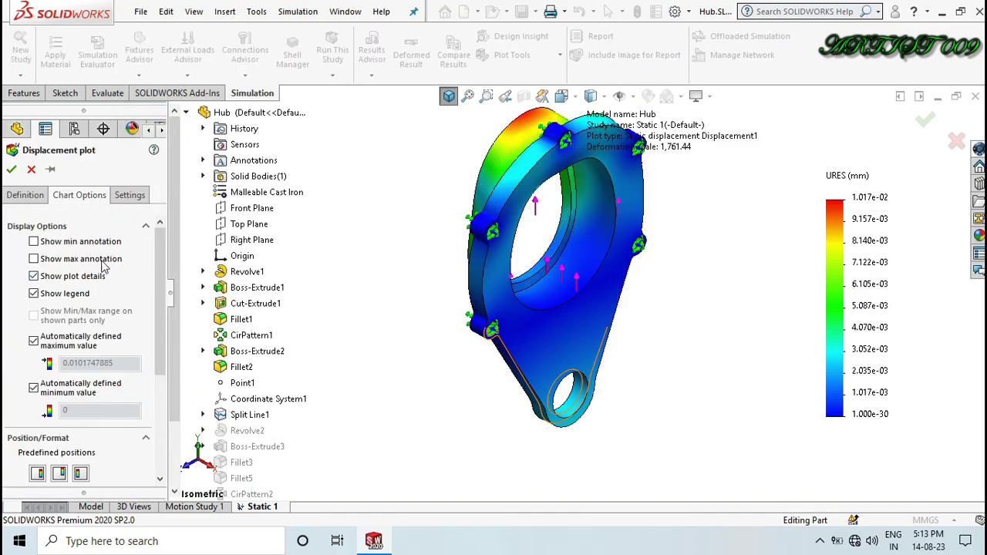
{"action": "left_click", "coordinate": [87, 242]}
{"action": "left_click", "coordinate": [103, 259]}
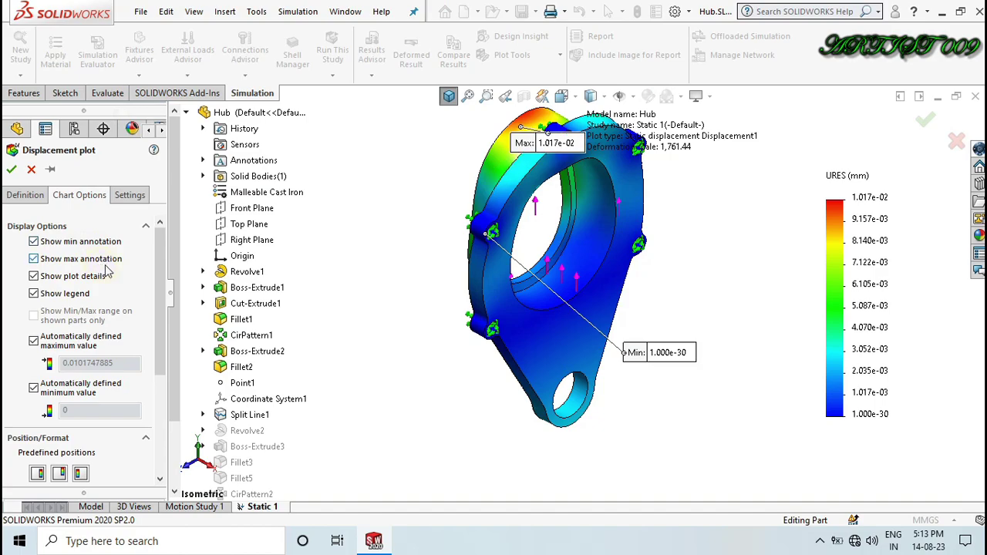
Set the displacement plot's number format to floating and apply the chart options
{"action": "scroll", "coordinate": [131, 293], "scroll_direction": "down", "scroll_amount": 3}
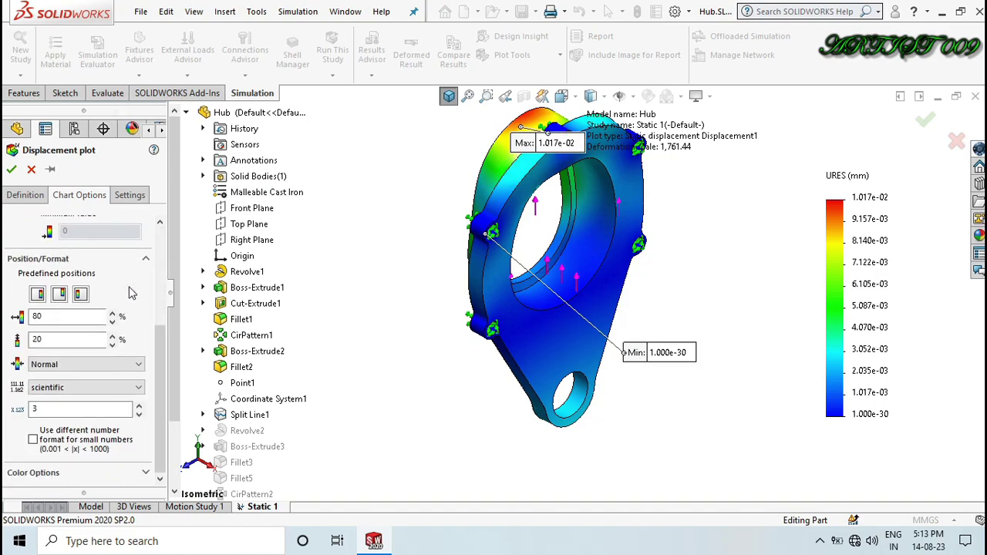
{"action": "left_click", "coordinate": [79, 387]}
{"action": "left_click", "coordinate": [73, 410]}
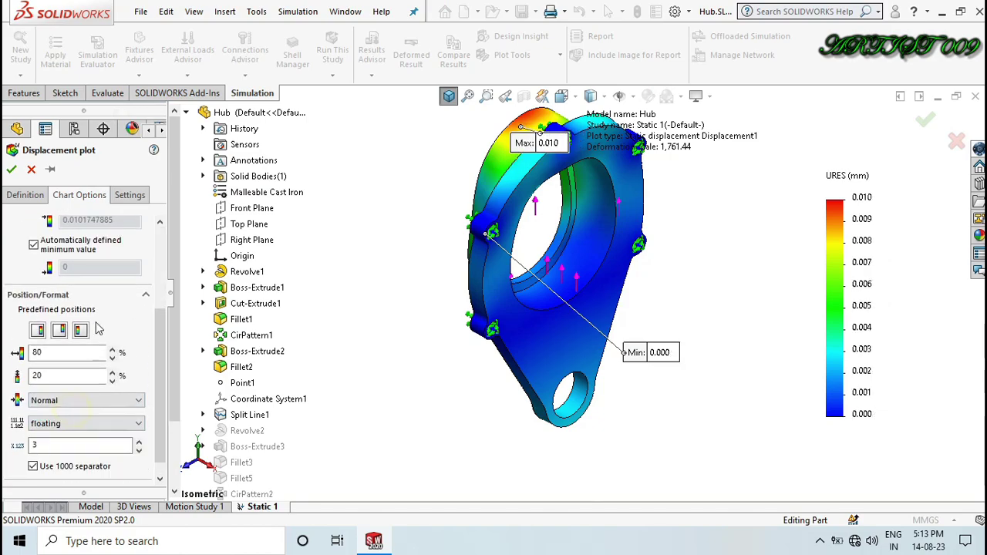
{"action": "left_click", "coordinate": [14, 170]}
Move the maximum and minimum displacement annotations off the hub into the empty area beside it
{"action": "scroll", "coordinate": [458, 288], "scroll_direction": "down", "scroll_amount": 2}
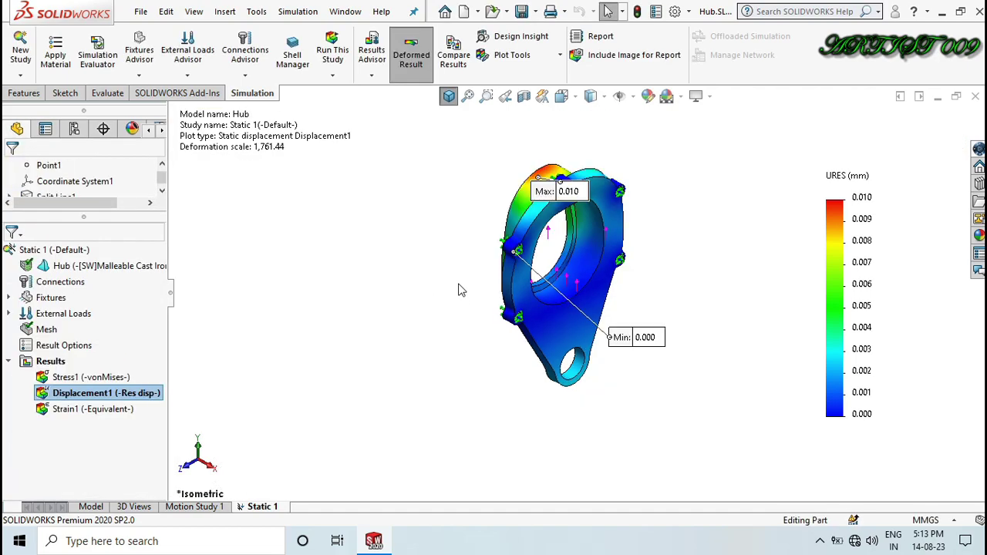
{"action": "left_click_drag", "start_coordinate": [567, 193], "coordinate": [470, 166]}
{"action": "left_click_drag", "start_coordinate": [634, 340], "coordinate": [445, 277]}
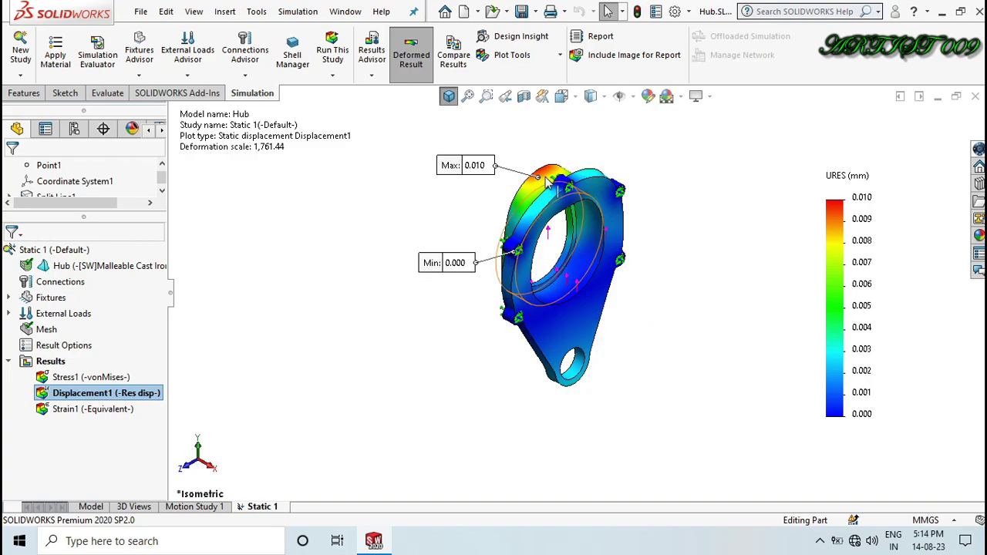
Examine the region of maximum displacement on the hub's rear collar, then restore the isometric view
{"action": "scroll", "coordinate": [542, 180], "scroll_direction": "up", "scroll_amount": 2}
{"action": "scroll", "coordinate": [541, 179], "scroll_direction": "down", "scroll_amount": 4}
{"action": "key", "text": "Right"}
{"action": "key", "text": "Right"}
{"action": "key", "text": "Right"}
{"action": "key", "text": "Right"}
{"action": "key", "text": "Right"}
{"action": "key", "text": "Right"}
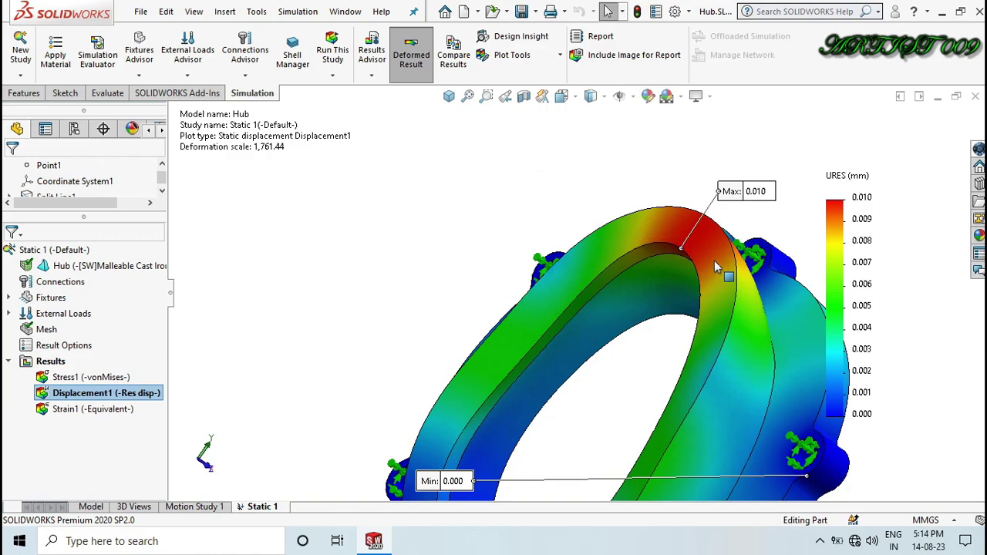
{"action": "scroll", "coordinate": [698, 249], "scroll_direction": "up", "scroll_amount": 1}
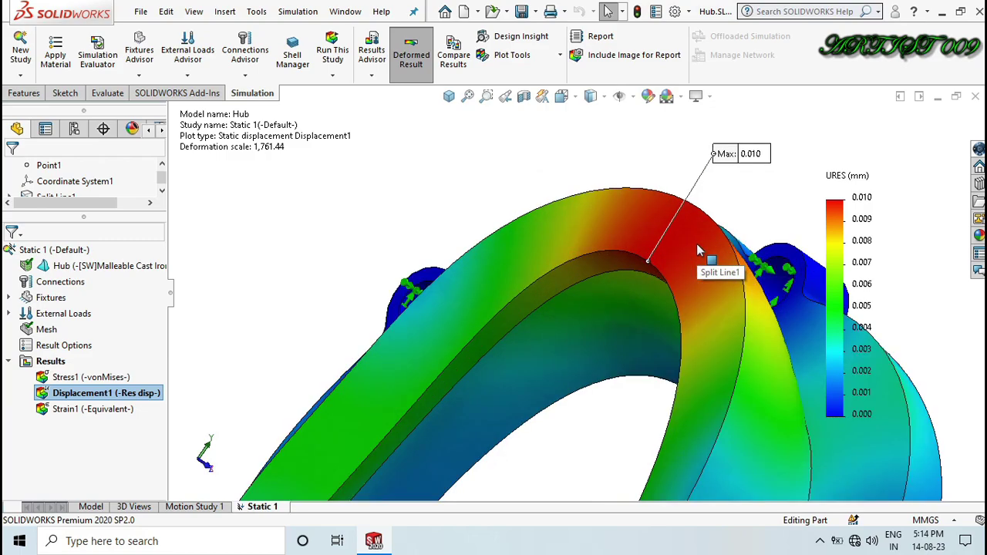
{"action": "scroll", "coordinate": [696, 244], "scroll_direction": "down", "scroll_amount": 3}
{"action": "left_click_drag", "start_coordinate": [678, 235], "coordinate": [598, 241]}
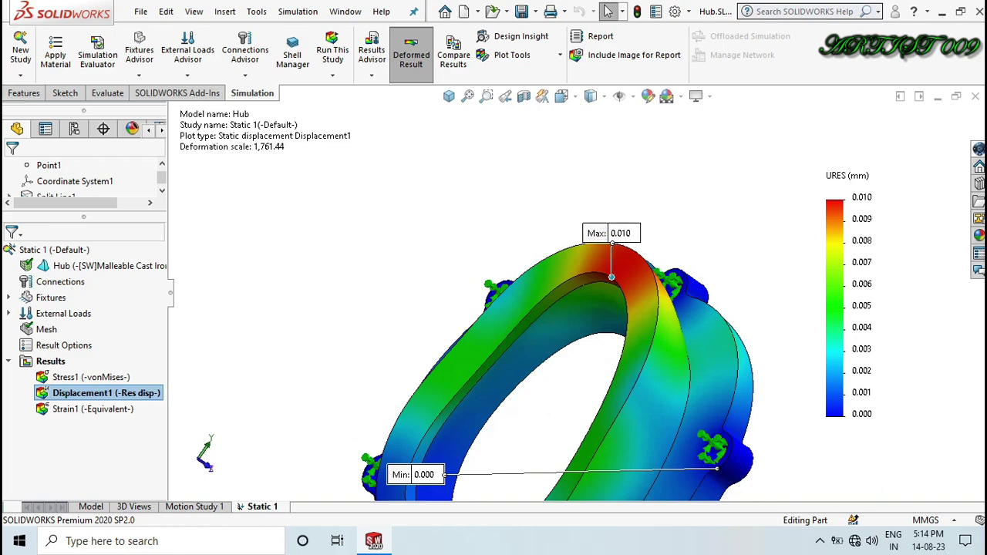
{"action": "key", "text": "ctrl+7"}
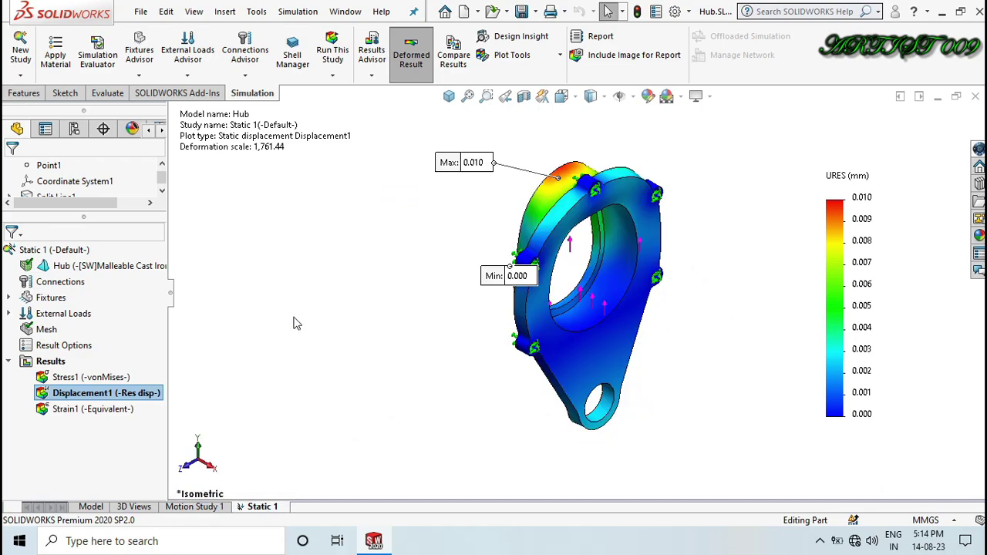
Display the von Mises stress plot and compare the legend's maximum stress with the material's yield strength
{"action": "double_click", "coordinate": [122, 377]}
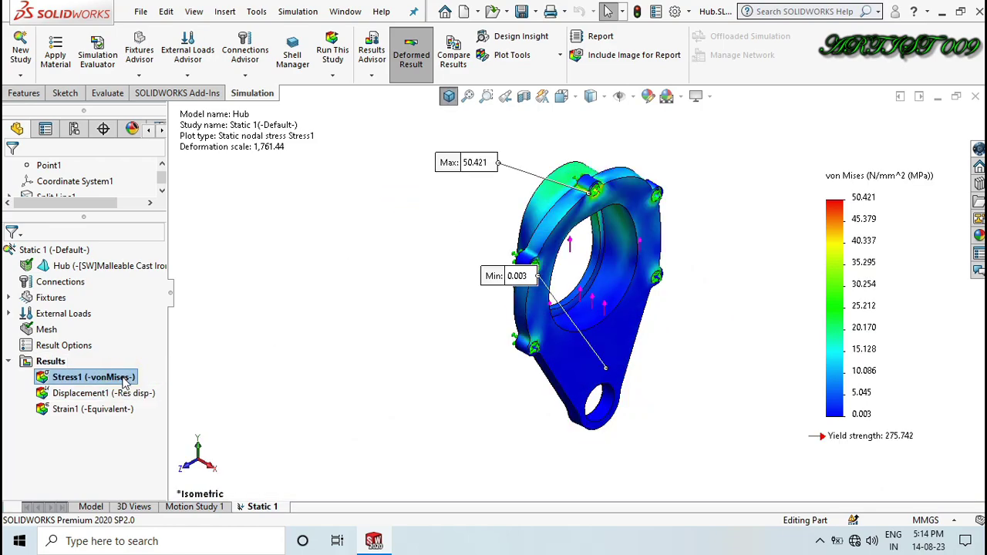
{"action": "left_click", "coordinate": [778, 150]}
{"action": "left_click_drag", "start_coordinate": [778, 153], "coordinate": [945, 217]}
{"action": "left_click_drag", "start_coordinate": [779, 413], "coordinate": [934, 455]}
{"action": "left_click_drag", "start_coordinate": [797, 152], "coordinate": [947, 212]}
{"action": "left_click_drag", "start_coordinate": [771, 401], "coordinate": [964, 489]}
Define a factor of safety plot for the static study with the default settings
{"action": "right_click", "coordinate": [49, 362]}
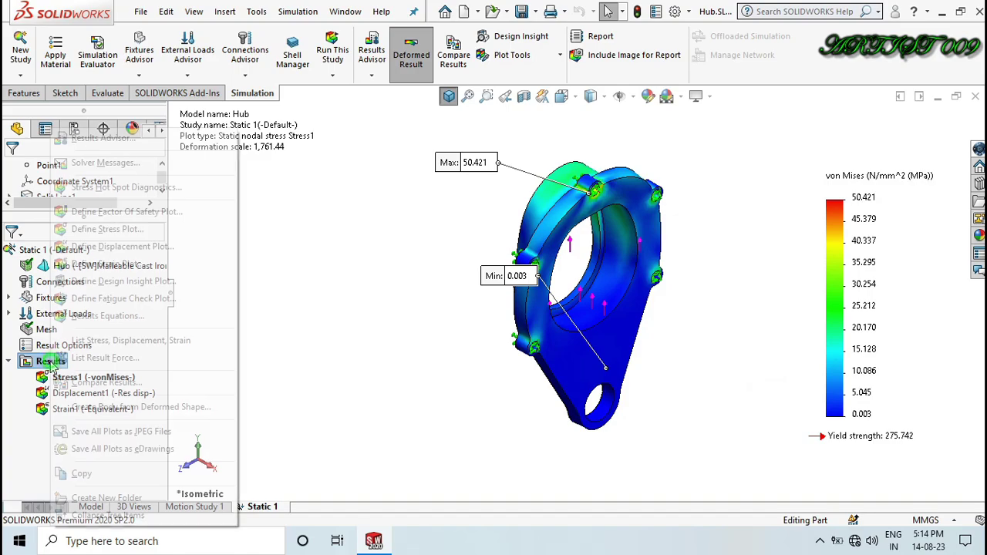
{"action": "left_click", "coordinate": [129, 214]}
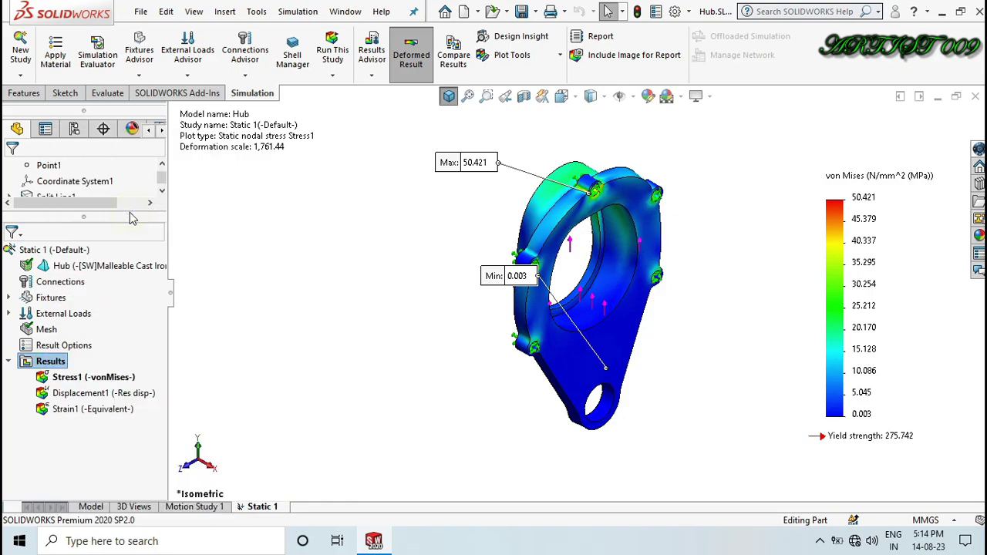
{"action": "left_click", "coordinate": [13, 171]}
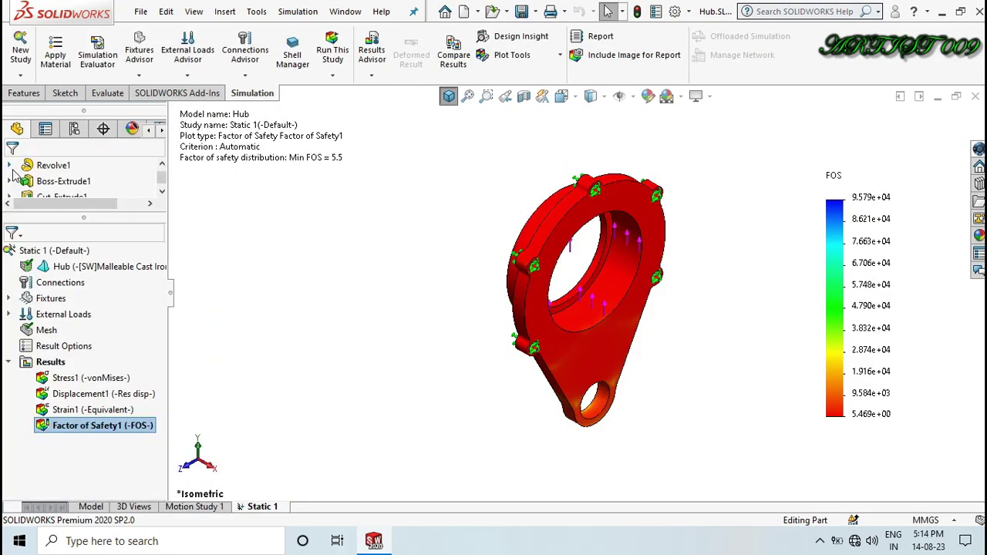
Examine the minimum factor of safety and its distribution over the hub's front and rear, ending in the isometric view
{"action": "left_click_drag", "start_coordinate": [387, 198], "coordinate": [179, 158]}
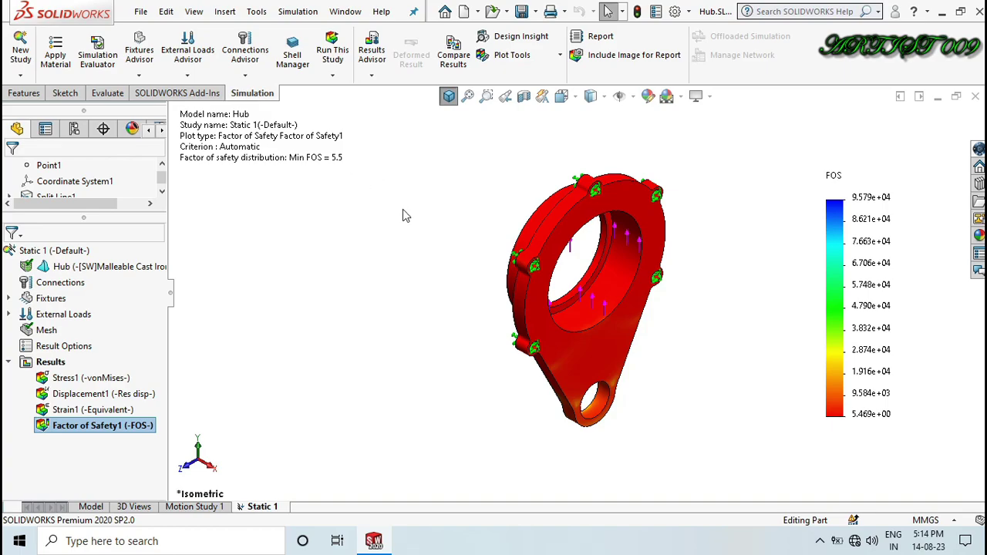
{"action": "key", "text": "Right"}
{"action": "key", "text": "Right"}
{"action": "key", "text": "Right"}
{"action": "key", "text": "Right"}
{"action": "key", "text": "Right"}
{"action": "key", "text": "Right"}
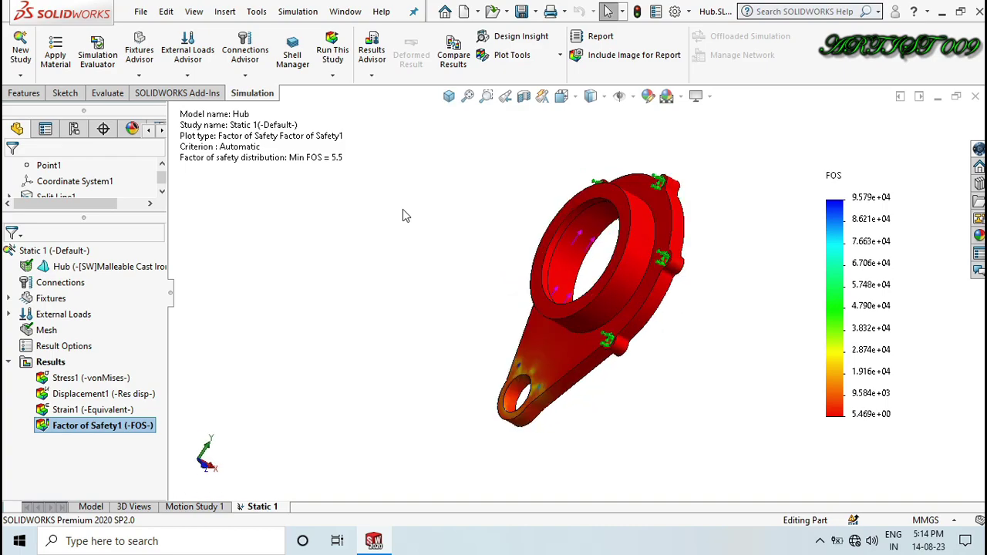
{"action": "key", "text": "Left"}
{"action": "key", "text": "Left"}
{"action": "key", "text": "Left"}
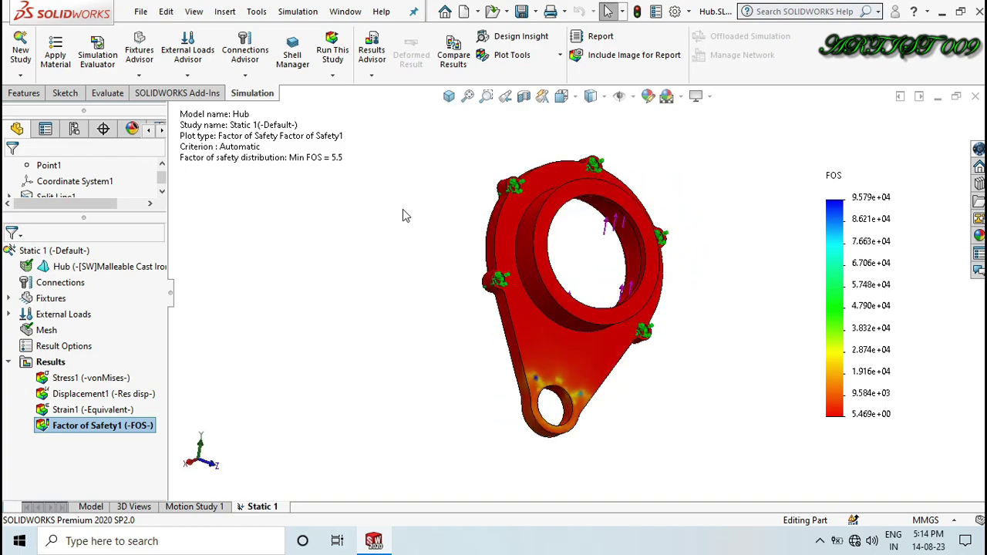
{"action": "key", "text": "Down"}
{"action": "key", "text": "ctrl+7"}
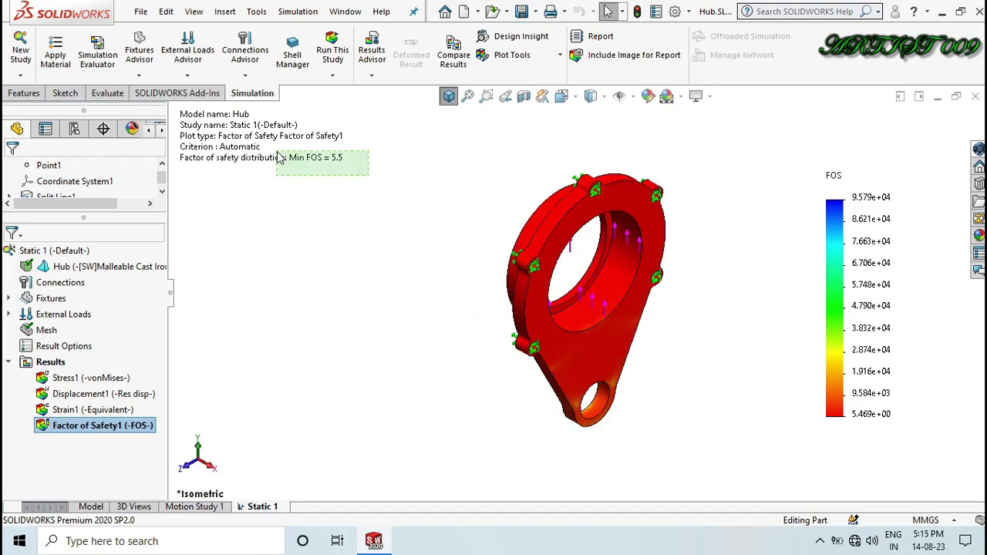
Display the von Mises stress plot and move its minimum annotation into the empty area beside the hub's lower lug
{"action": "double_click", "coordinate": [98, 378]}
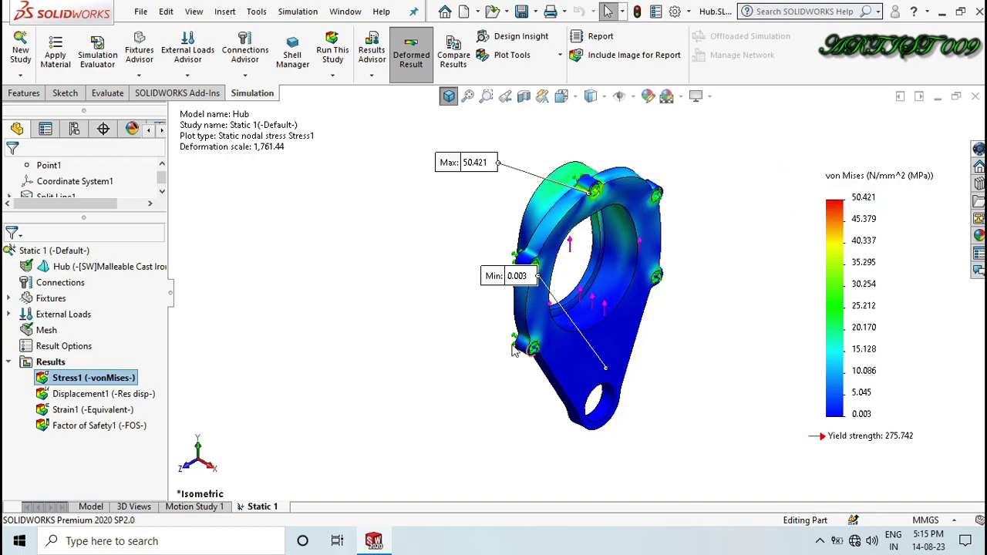
{"action": "left_click_drag", "start_coordinate": [493, 276], "coordinate": [674, 391]}
{"action": "scroll", "coordinate": [637, 308], "scroll_direction": "down", "scroll_amount": 3}
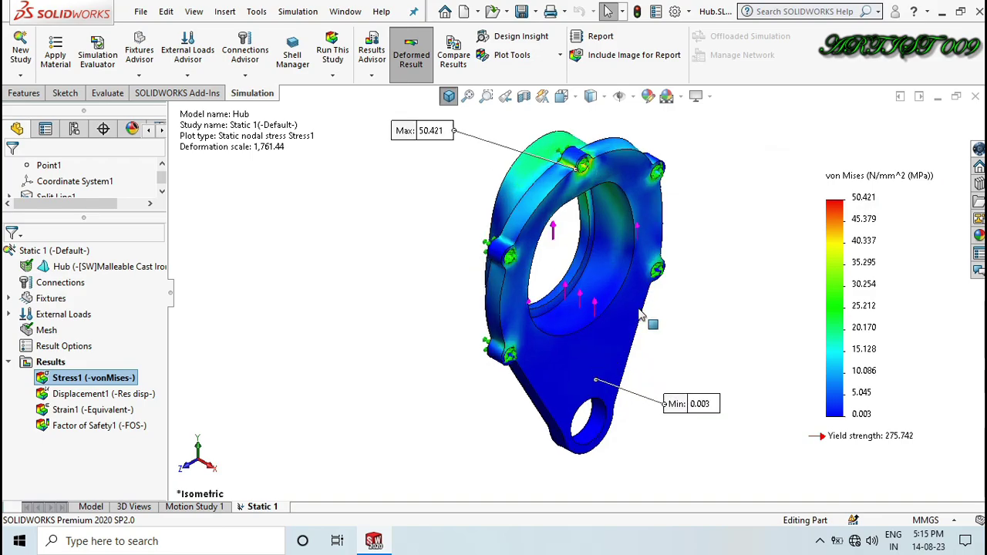
Examine the stress distribution on the hub's side and rear faces, ending in the isometric view
{"action": "key", "text": "Right"}
{"action": "key", "text": "Right"}
{"action": "key", "text": "Right"}
{"action": "key", "text": "Right"}
{"action": "key", "text": "Right"}
{"action": "key", "text": "Right"}
{"action": "key", "text": "Right"}
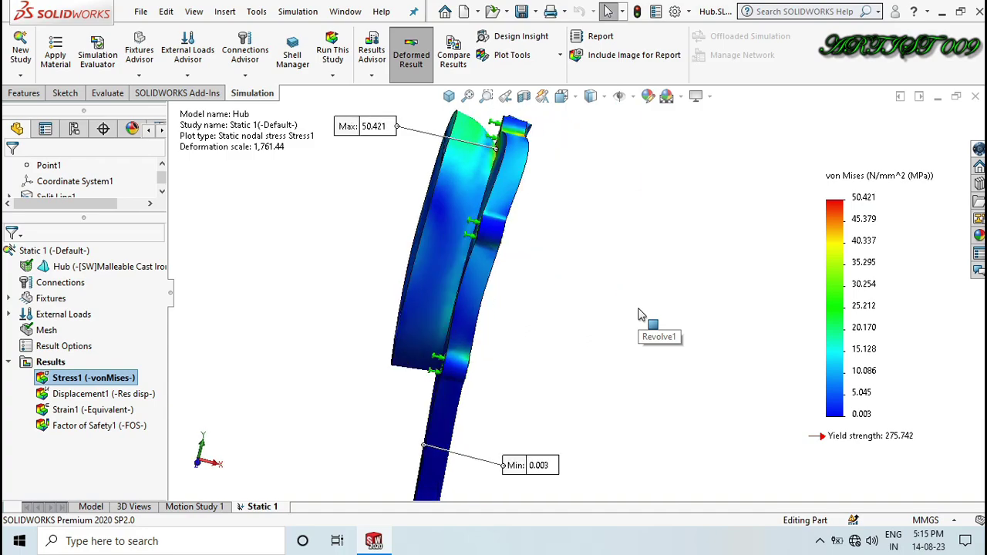
{"action": "scroll", "coordinate": [638, 314], "scroll_direction": "up", "scroll_amount": 4}
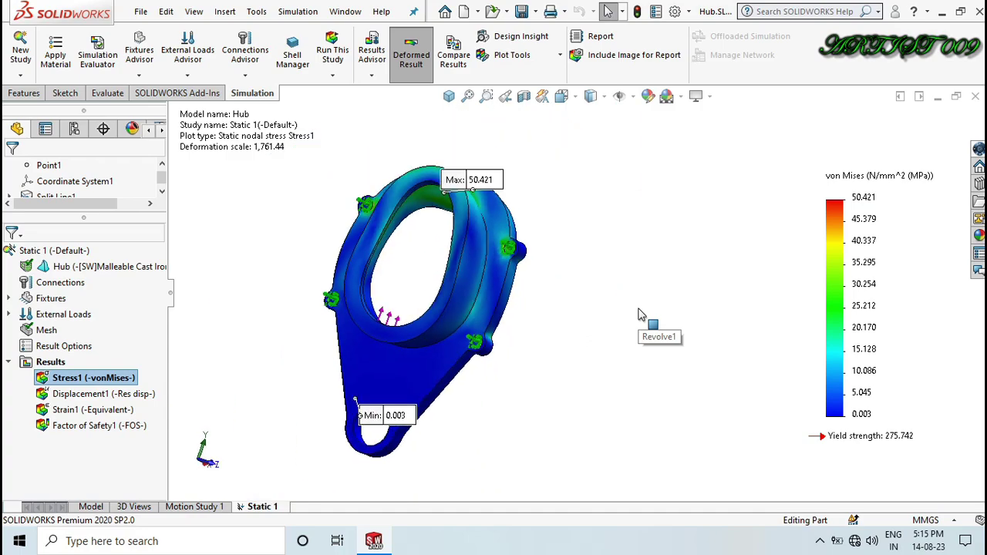
{"action": "scroll", "coordinate": [474, 329], "scroll_direction": "down", "scroll_amount": 2}
{"action": "key", "text": "ctrl+7"}
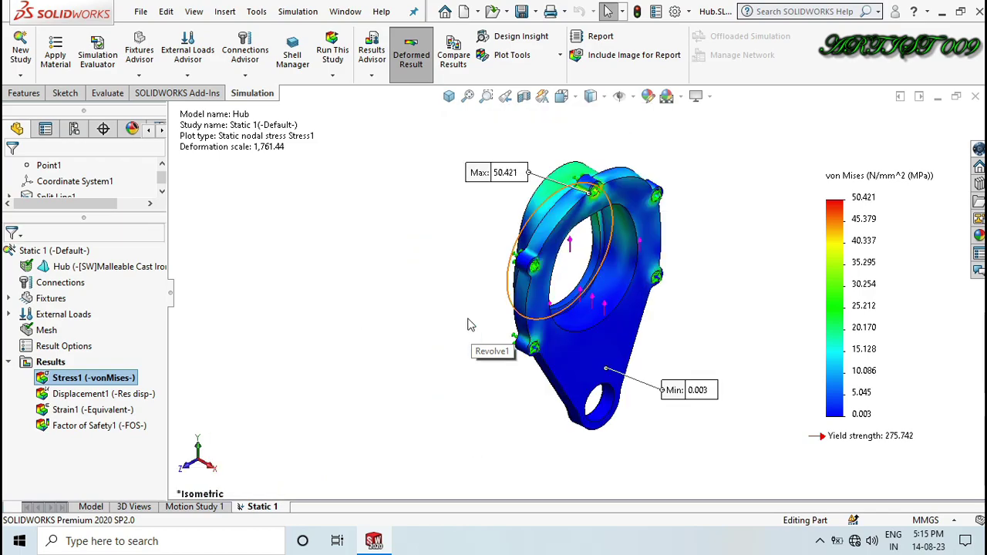
Collapse the study's results and copy the Static 1 study into a new topology study using the Default configuration
{"action": "key", "text": "shift+c"}
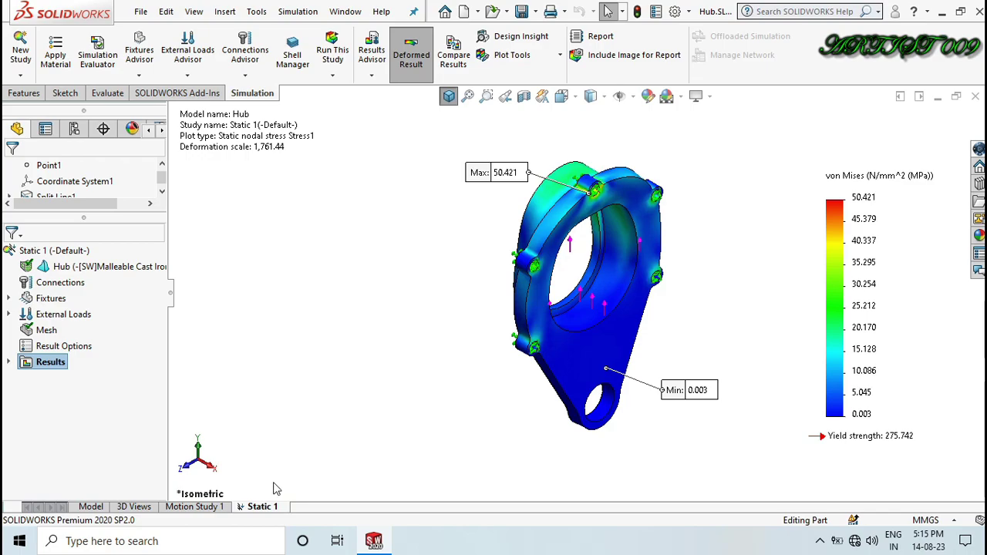
{"action": "right_click", "coordinate": [263, 510]}
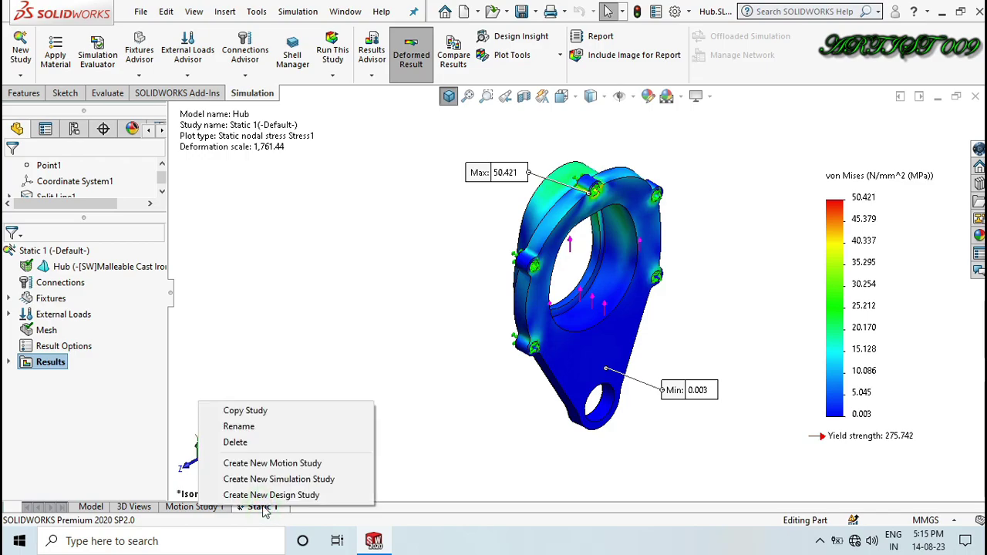
{"action": "left_click", "coordinate": [275, 415]}
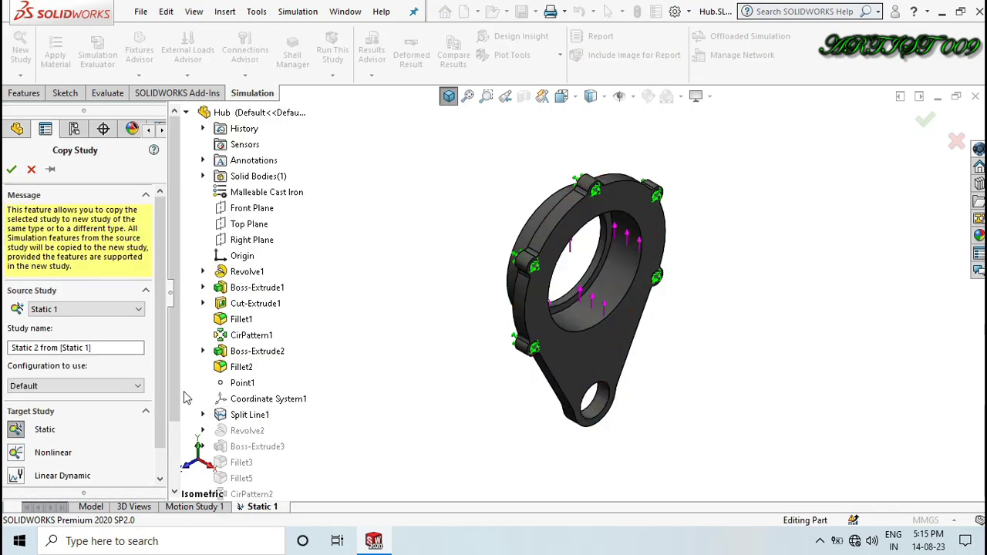
{"action": "scroll", "coordinate": [162, 399], "scroll_direction": "down", "scroll_amount": 1}
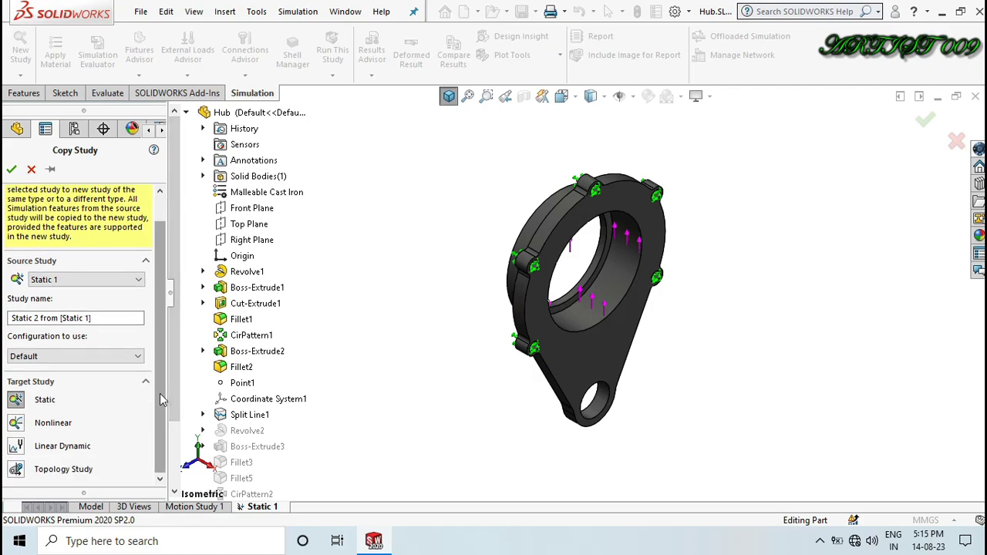
{"action": "left_click", "coordinate": [14, 474]}
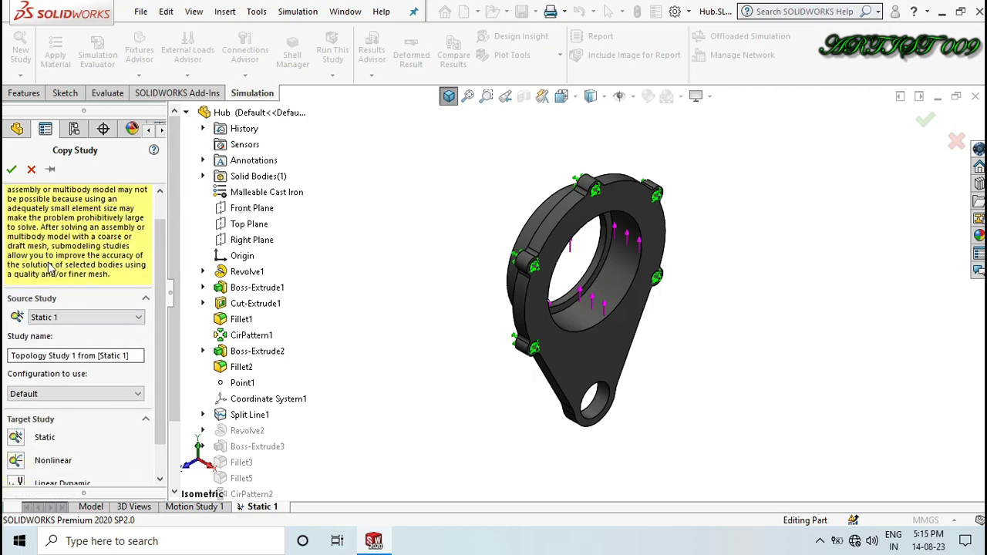
{"action": "left_click", "coordinate": [12, 169]}
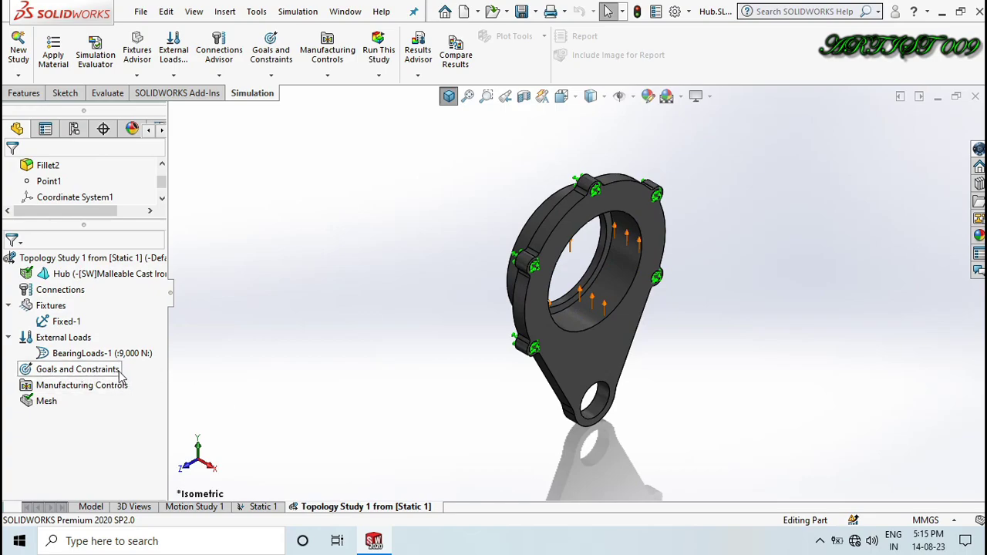
Add the Best Stiffness to Weight ratio goal to the topology study, with a mass constraint reducing mass by 50 percent
{"action": "right_click", "coordinate": [74, 372]}
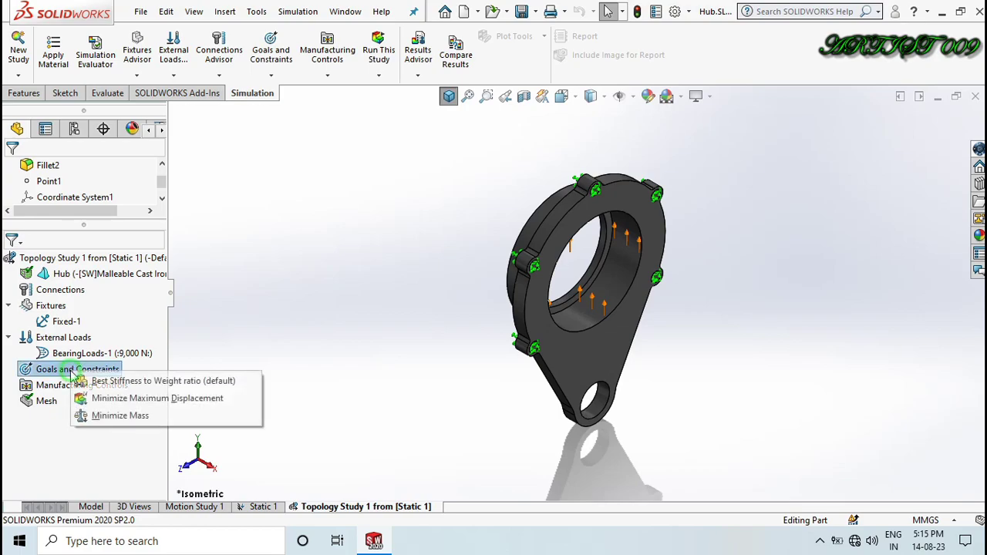
{"action": "left_click", "coordinate": [110, 381]}
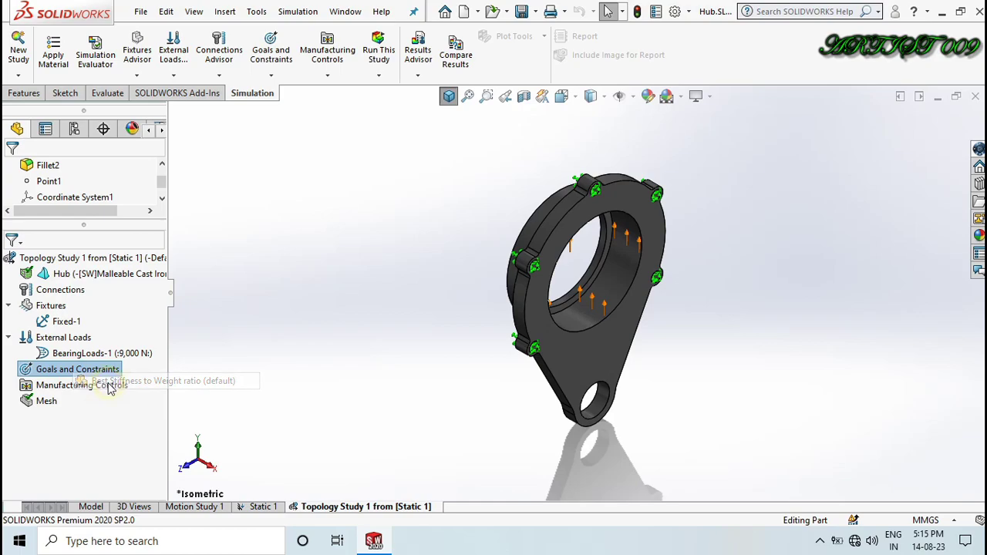
{"action": "scroll", "coordinate": [158, 388], "scroll_direction": "down", "scroll_amount": 3}
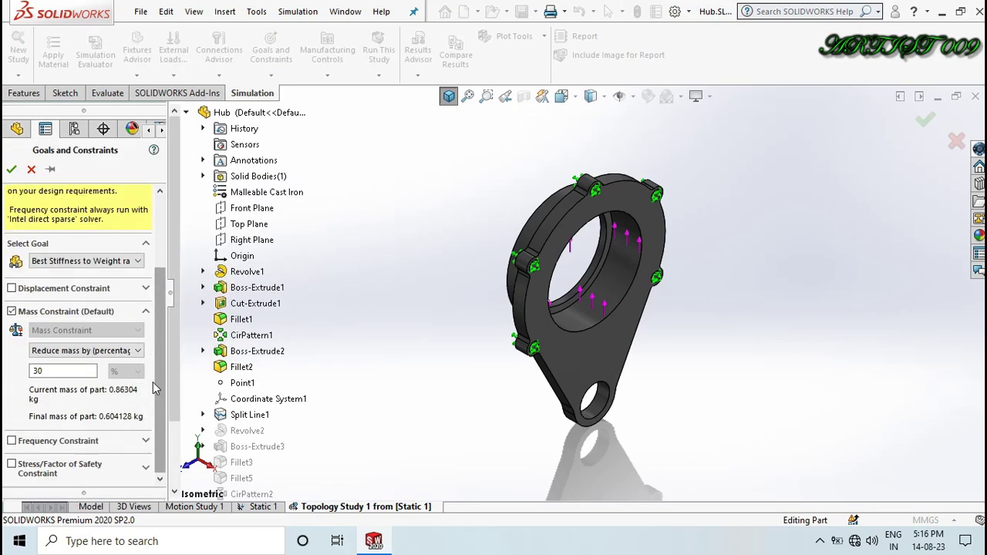
{"action": "left_click", "coordinate": [91, 350]}
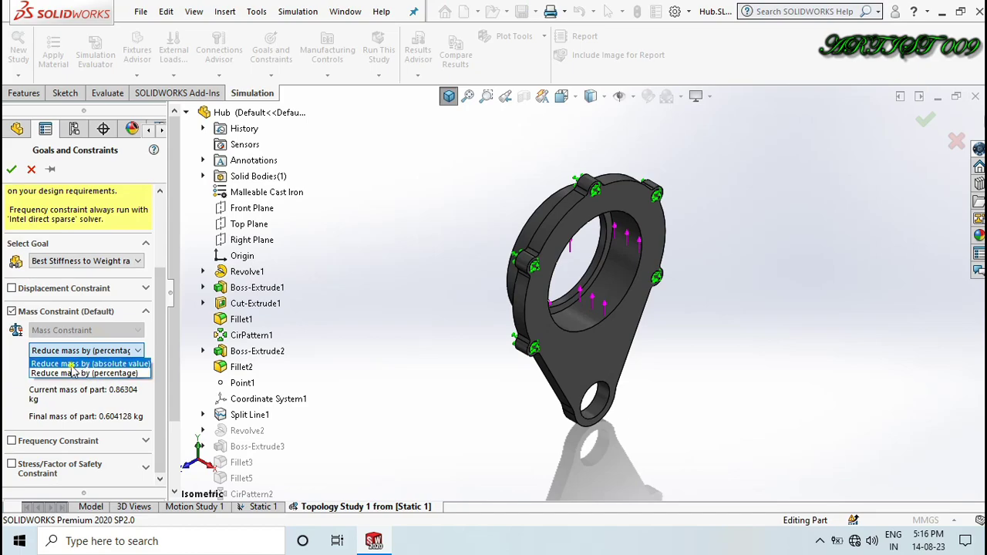
{"action": "left_click", "coordinate": [74, 364]}
{"action": "left_click", "coordinate": [80, 351]}
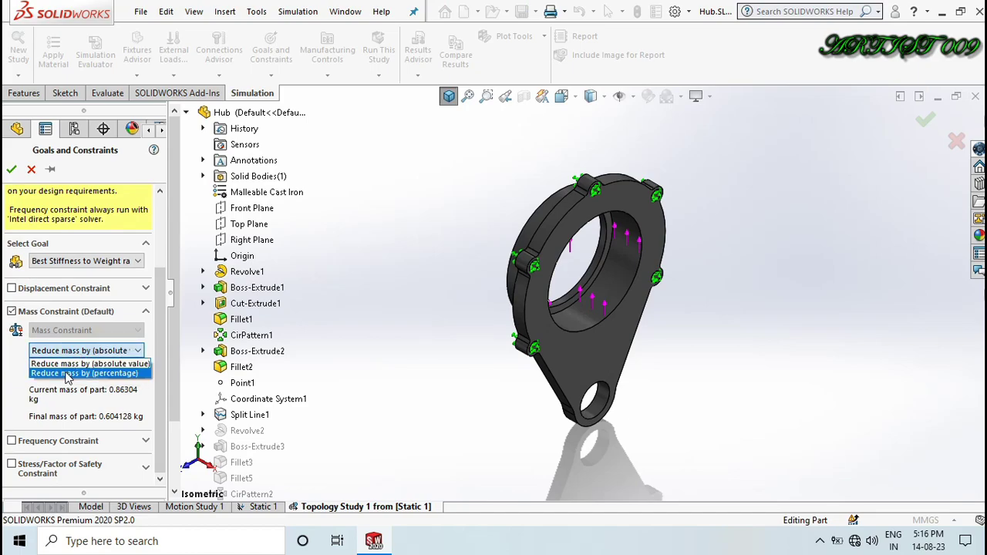
{"action": "left_click", "coordinate": [68, 373]}
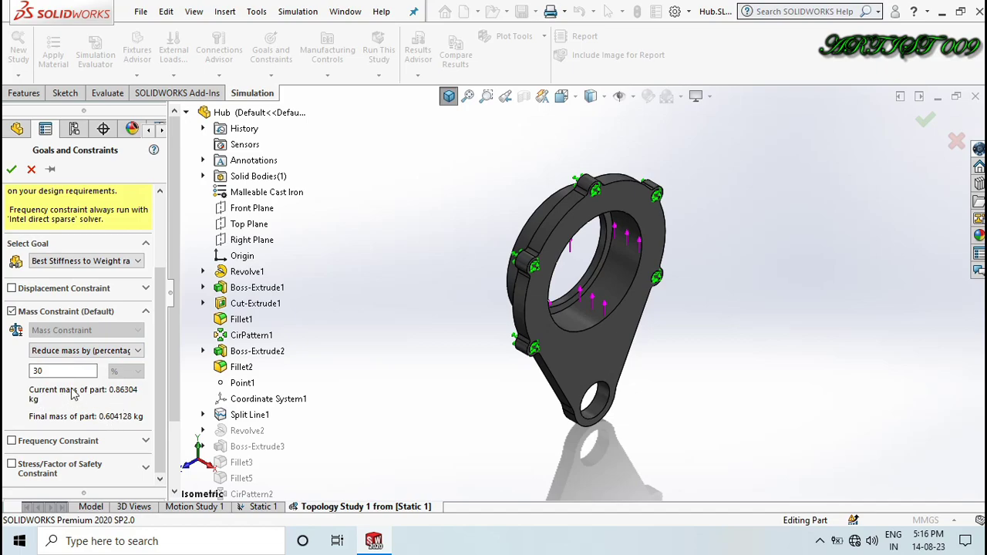
{"action": "type", "text": "50"}
Switch the mass constraint to reduction by absolute value and set it to 0.5 kg
{"action": "left_click", "coordinate": [81, 351]}
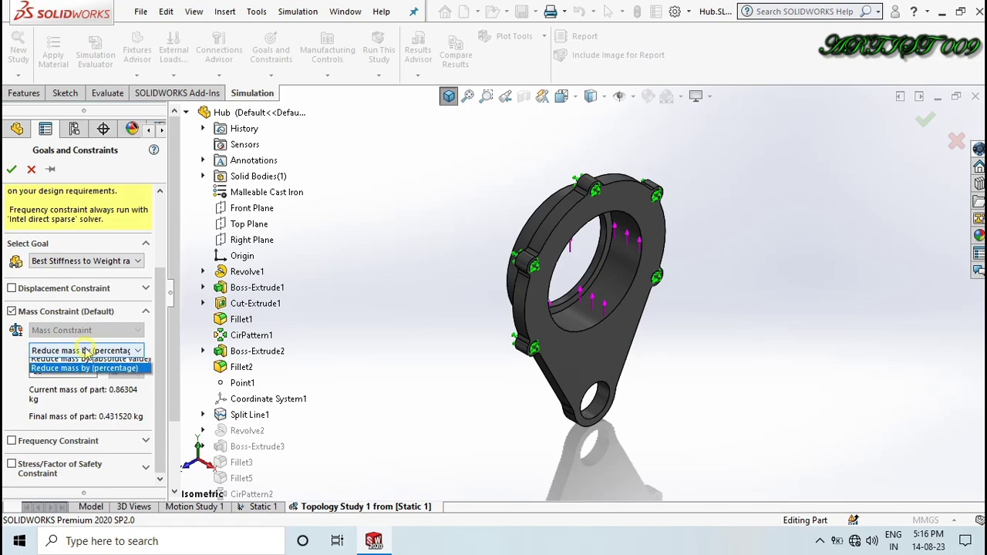
{"action": "left_click", "coordinate": [86, 363]}
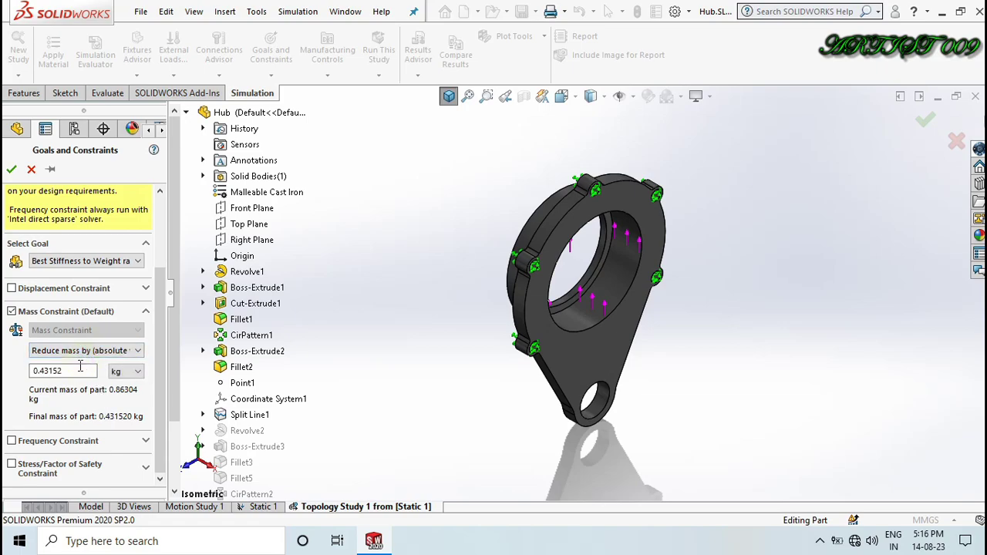
{"action": "left_click_drag", "start_coordinate": [79, 371], "coordinate": [9, 377]}
{"action": "left_click", "coordinate": [74, 397]}
{"action": "left_click_drag", "start_coordinate": [74, 374], "coordinate": [35, 373]}
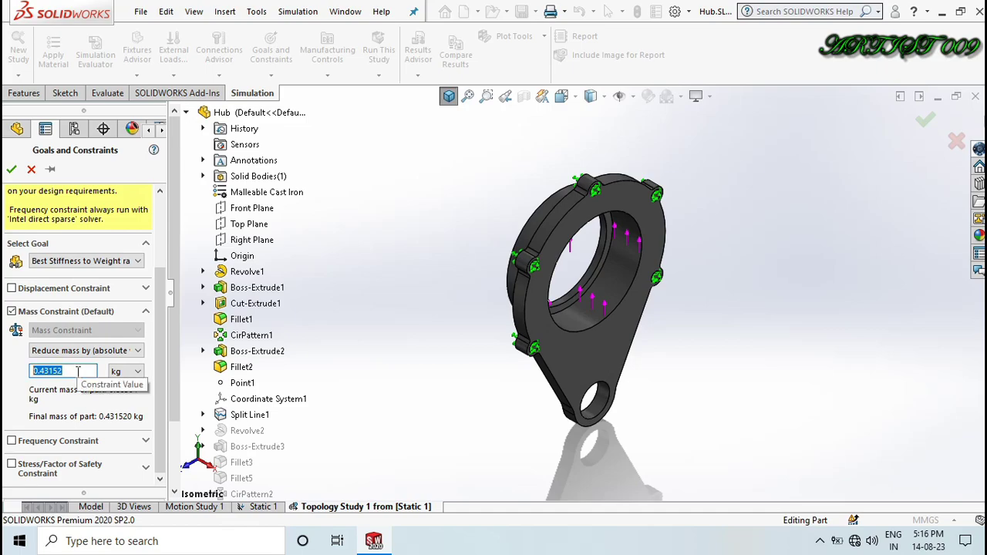
{"action": "type", "text": ".5"}
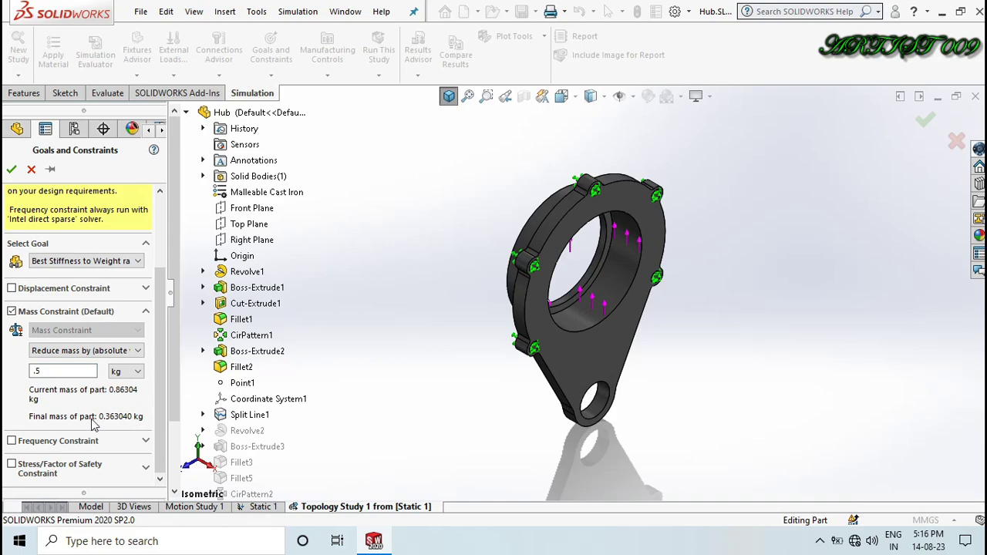
Return the mass constraint to reduction by percentage and set it to 50 percent
{"action": "left_click", "coordinate": [77, 350]}
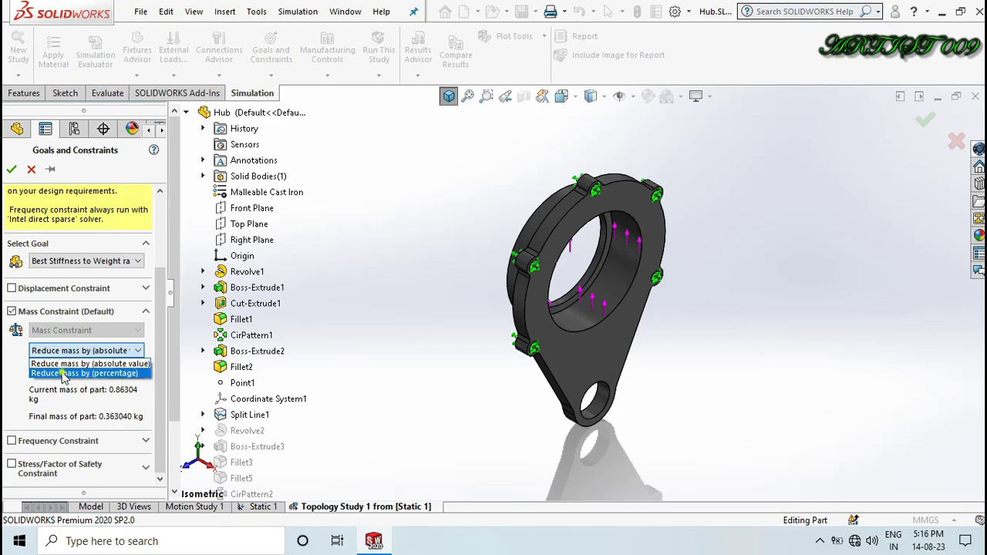
{"action": "left_click", "coordinate": [65, 375]}
{"action": "left_click_drag", "start_coordinate": [61, 371], "coordinate": [4, 378]}
{"action": "type", "text": "50"}
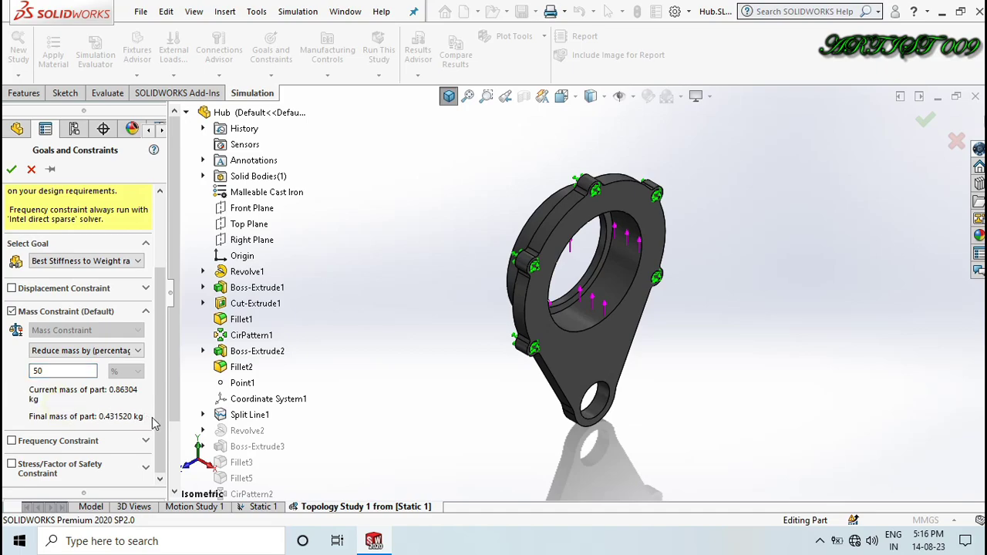
Enable the factor of safety constraint with a value greater than 2 and accept the goals and constraints
{"action": "left_click", "coordinate": [12, 464]}
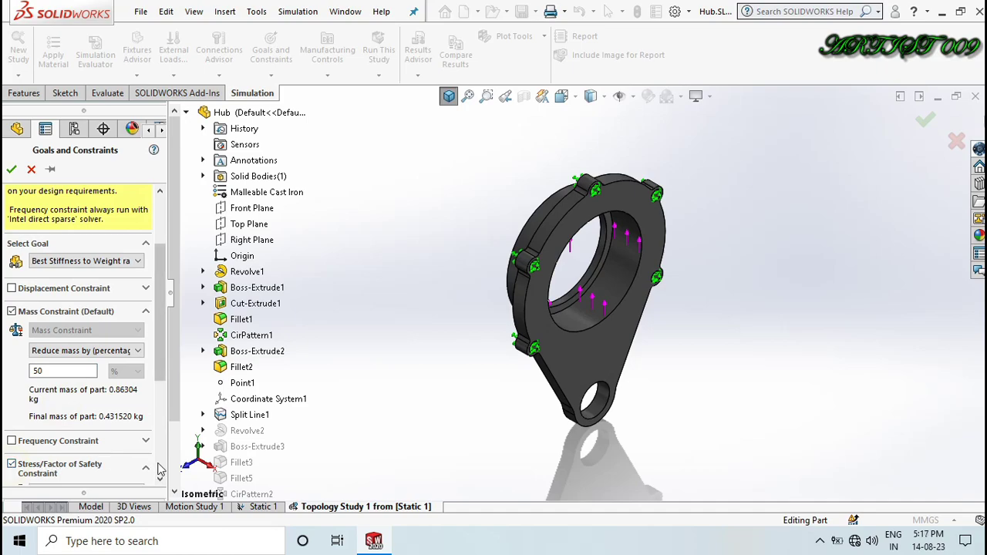
{"action": "scroll", "coordinate": [160, 459], "scroll_direction": "down", "scroll_amount": 5}
{"action": "left_click", "coordinate": [127, 291]}
{"action": "left_click", "coordinate": [92, 313]}
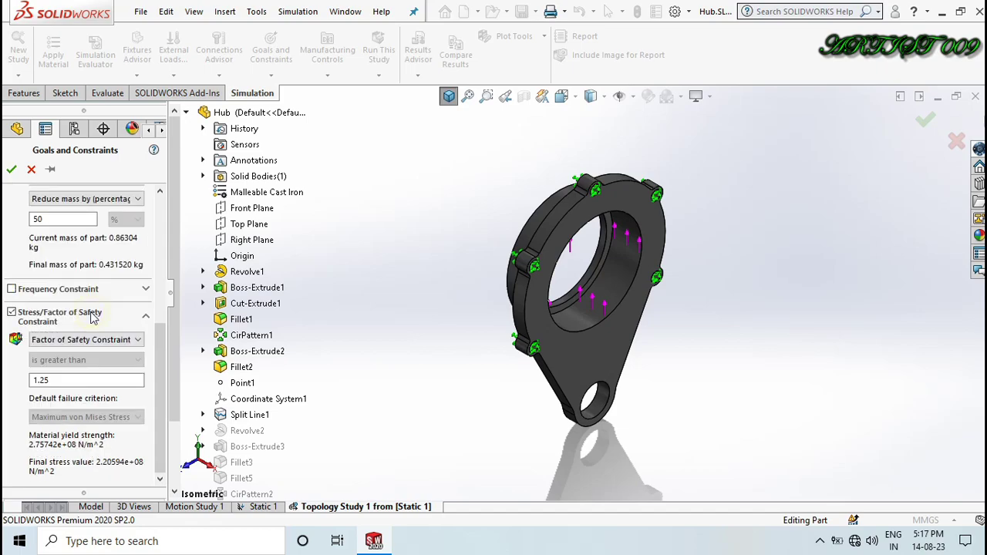
{"action": "left_click", "coordinate": [77, 379]}
{"action": "left_click_drag", "start_coordinate": [35, 375], "coordinate": [4, 382]}
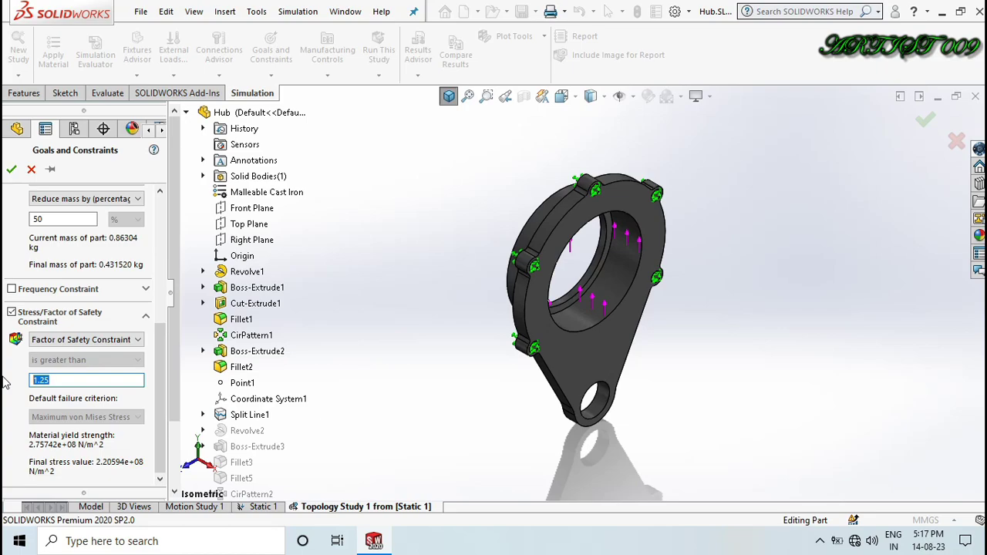
{"action": "type", "text": "2"}
{"action": "left_click", "coordinate": [62, 400]}
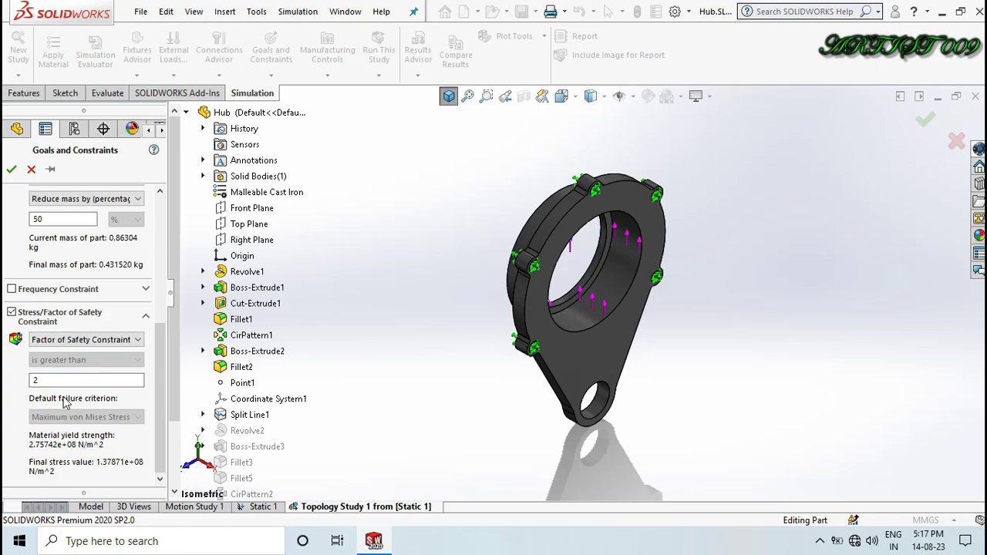
{"action": "left_click", "coordinate": [11, 168]}
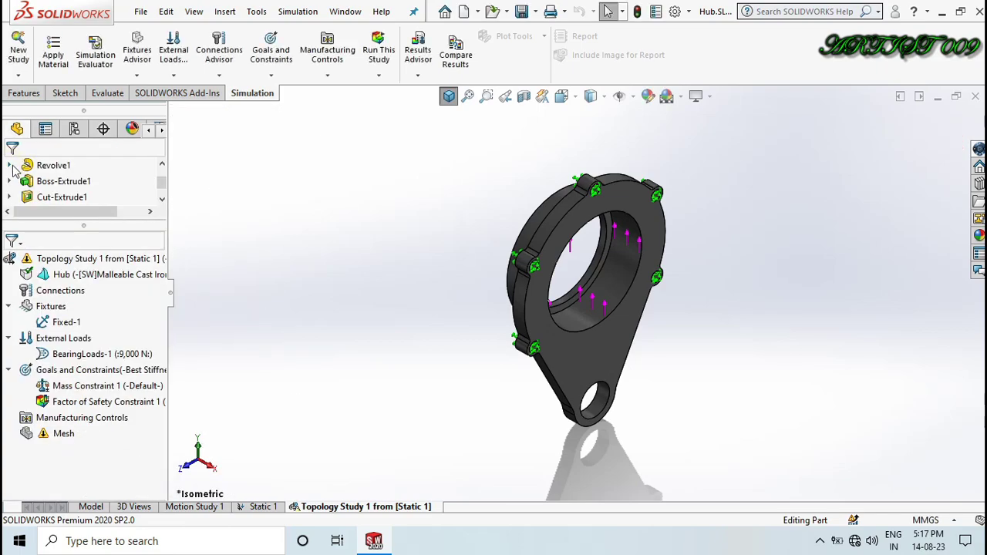
Bring up the available manufacturing control options for the topology study
{"action": "right_click", "coordinate": [81, 418]}
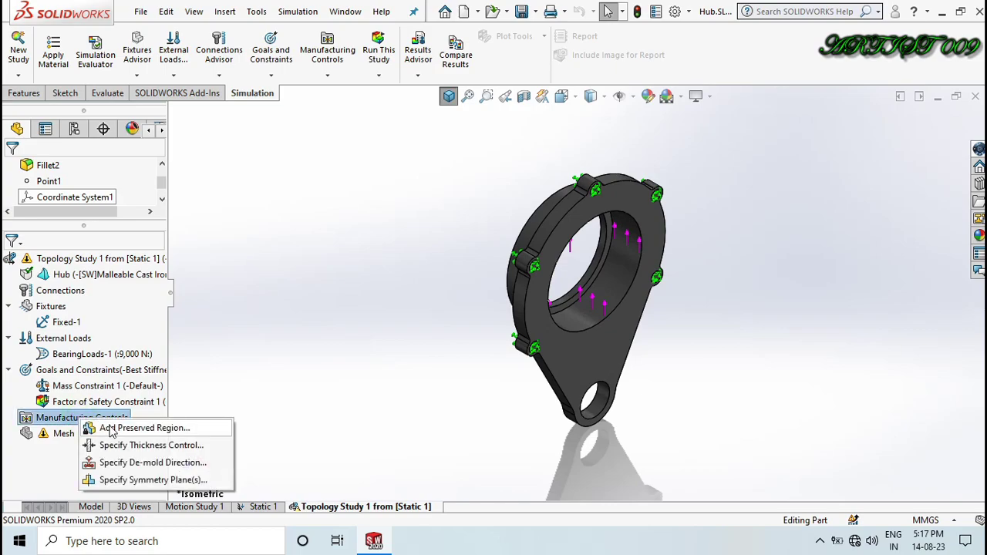
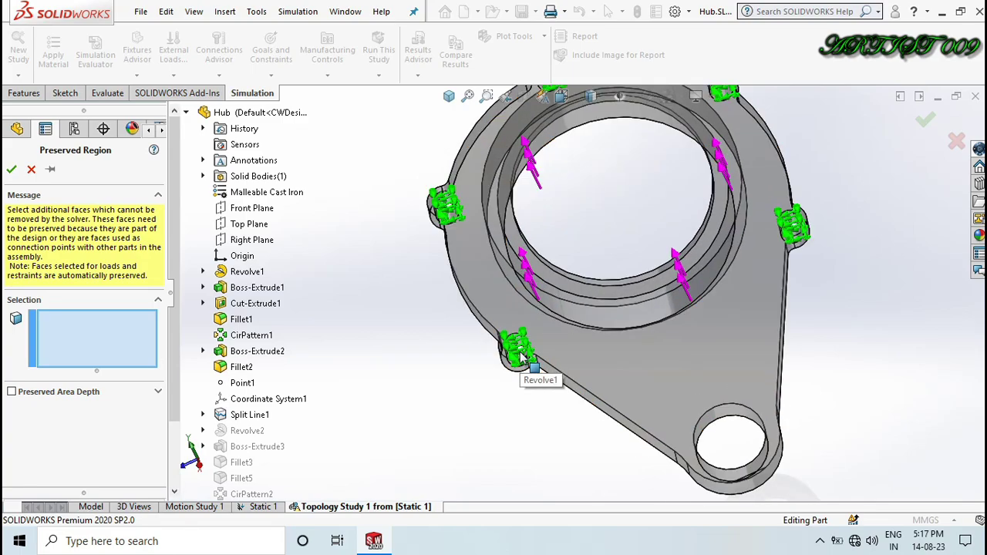
Select the inner faces of the five bolt holes around the hub's rim for the preserved region
{"action": "left_click", "coordinate": [542, 353]}
{"action": "scroll", "coordinate": [542, 353], "scroll_direction": "up", "scroll_amount": 5}
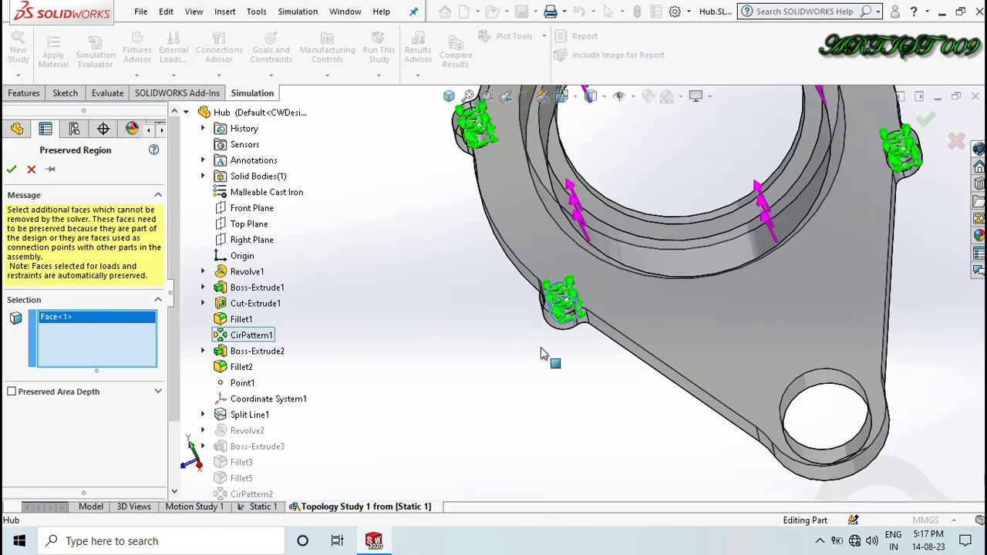
{"action": "scroll", "coordinate": [556, 214], "scroll_direction": "down", "scroll_amount": 5}
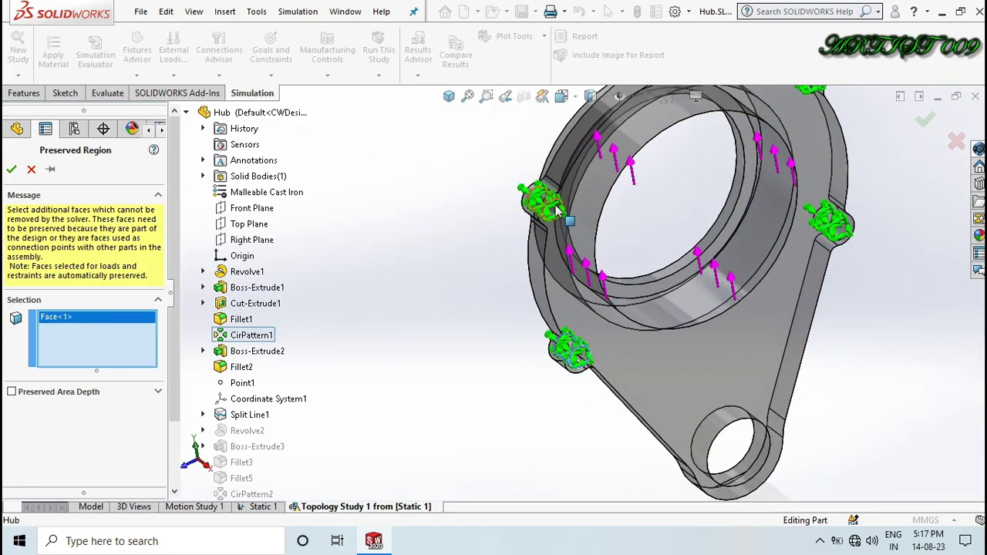
{"action": "left_click", "coordinate": [561, 242]}
{"action": "scroll", "coordinate": [560, 242], "scroll_direction": "up", "scroll_amount": 5}
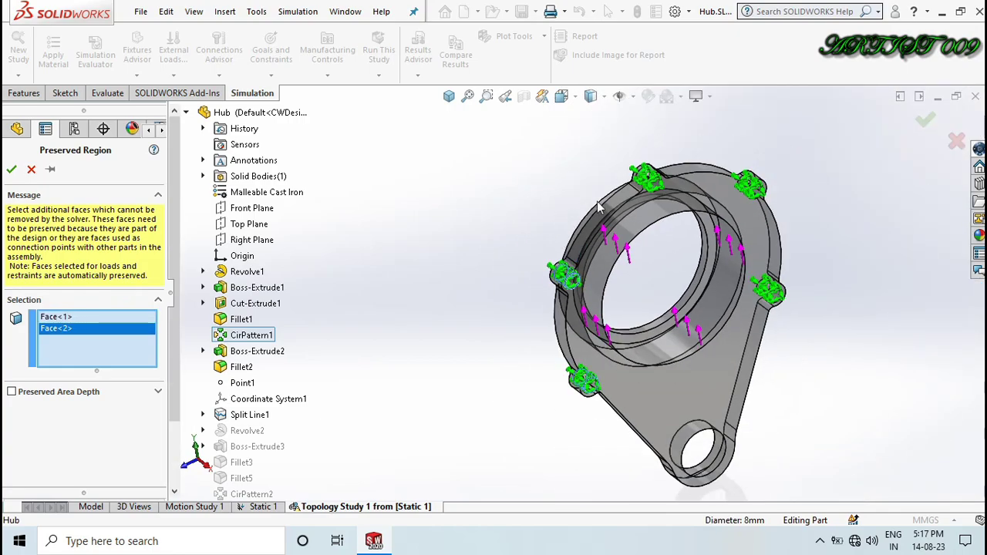
{"action": "scroll", "coordinate": [623, 223], "scroll_direction": "down", "scroll_amount": 5}
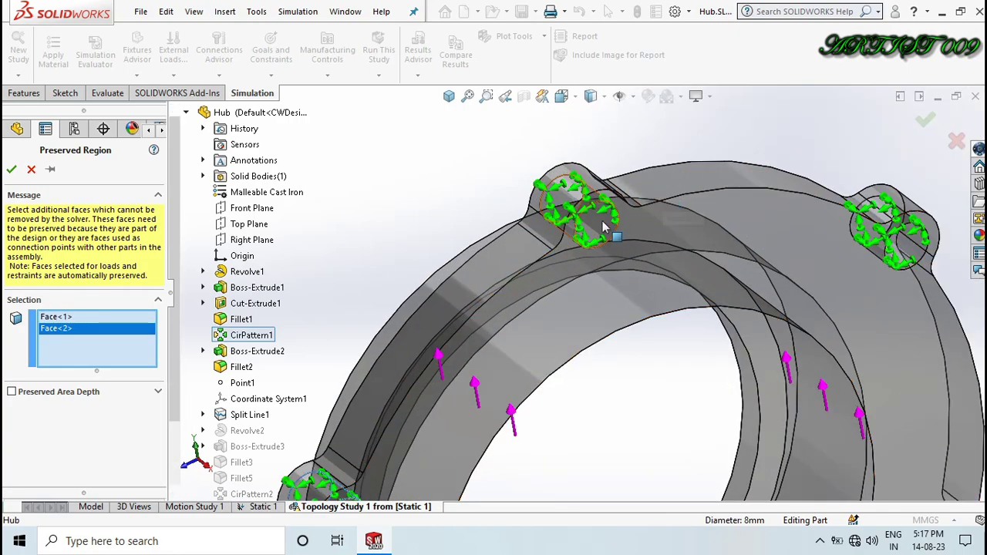
{"action": "left_click", "coordinate": [906, 245]}
{"action": "left_click", "coordinate": [908, 246]}
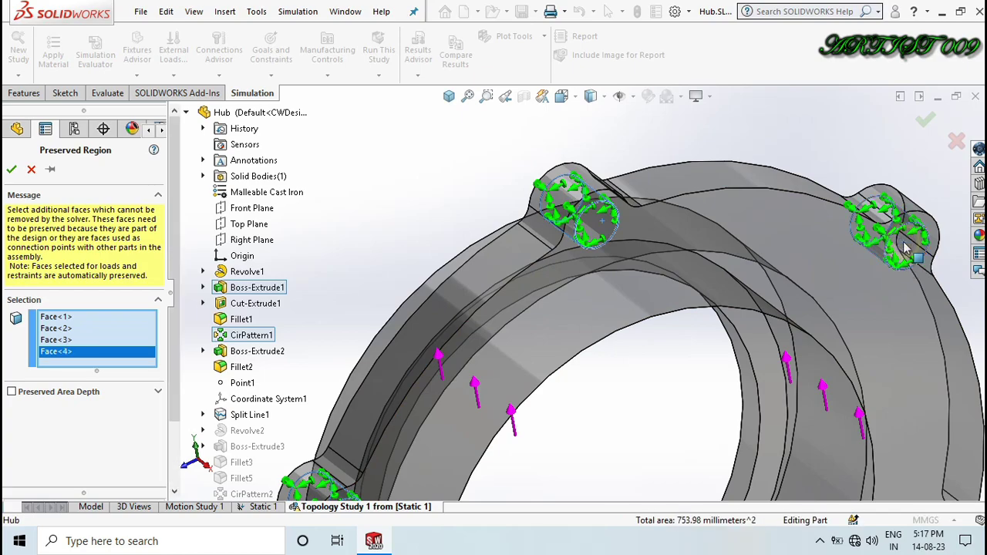
{"action": "scroll", "coordinate": [910, 250], "scroll_direction": "up", "scroll_amount": 5}
{"action": "scroll", "coordinate": [681, 386], "scroll_direction": "down", "scroll_amount": 5}
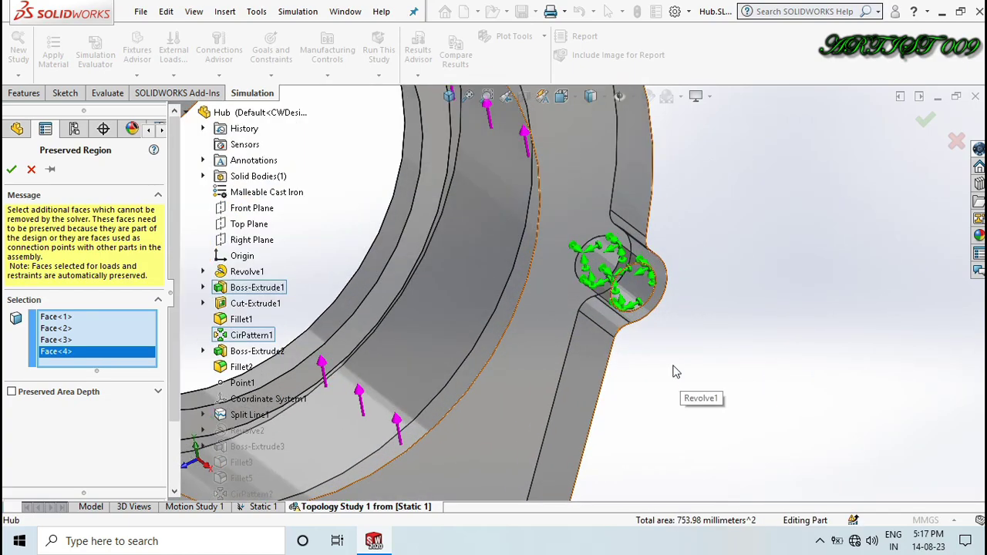
{"action": "left_click", "coordinate": [640, 288]}
{"action": "key", "text": "f"}
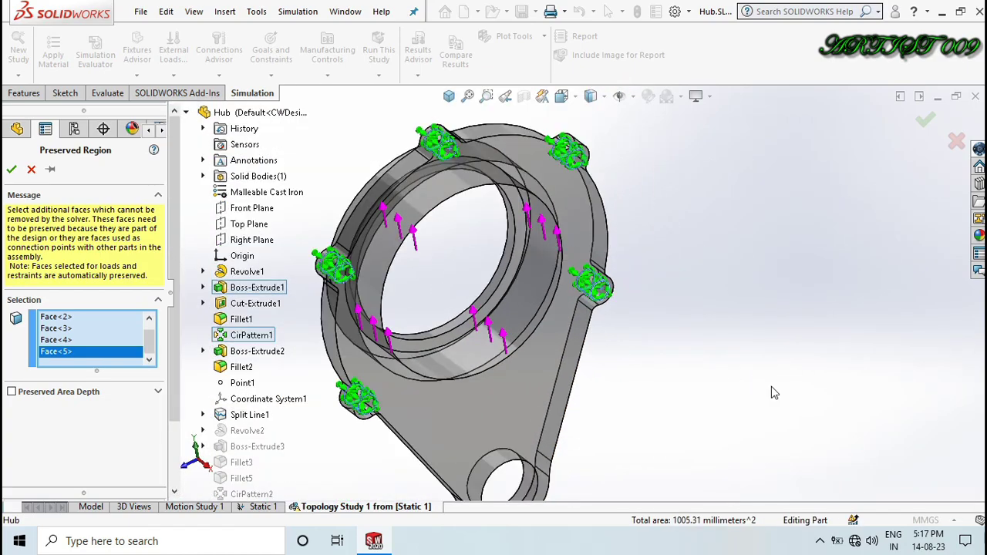
Enable a preserved area depth of 2 mm for the bolt holes, preview the geometry and accept the preserved region
{"action": "left_click", "coordinate": [12, 392]}
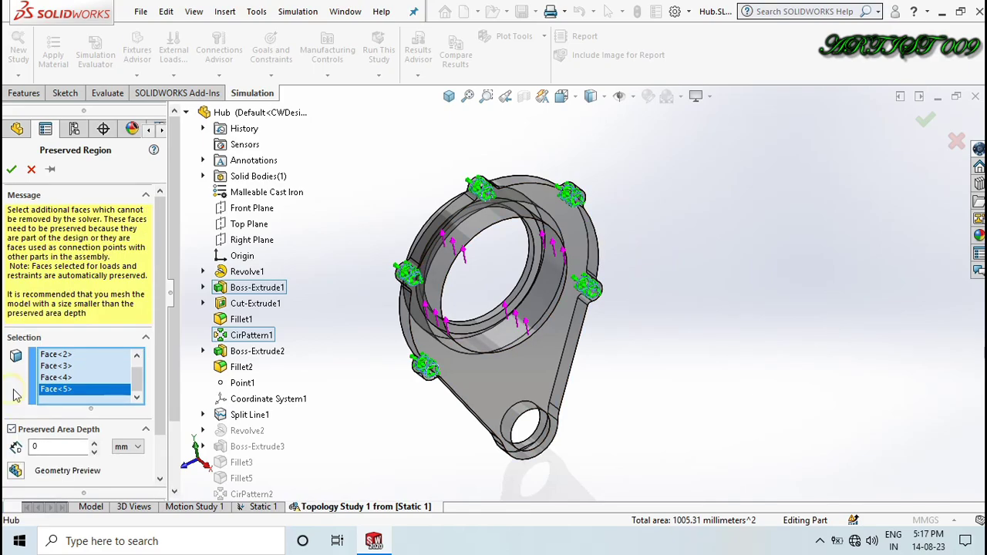
{"action": "left_click", "coordinate": [49, 445]}
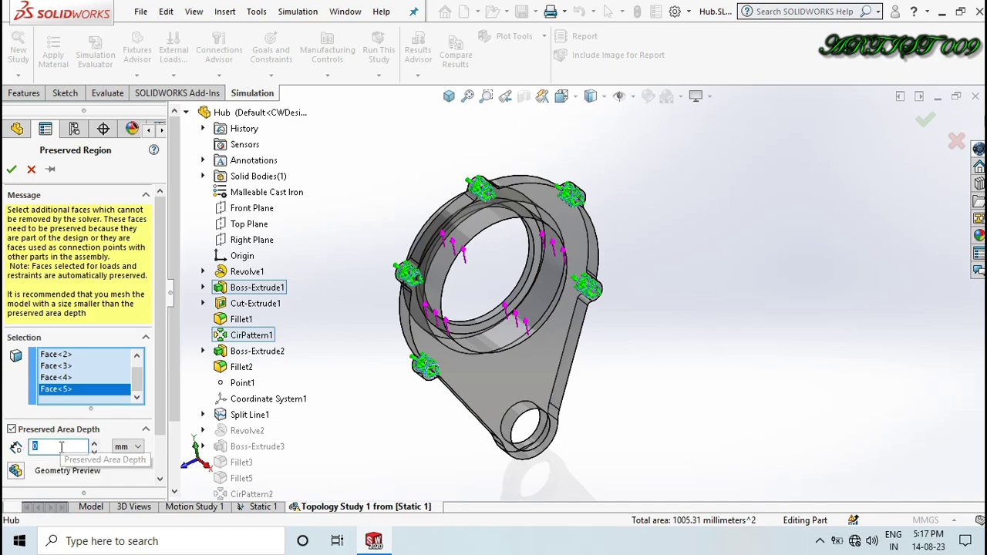
{"action": "type", "text": "2"}
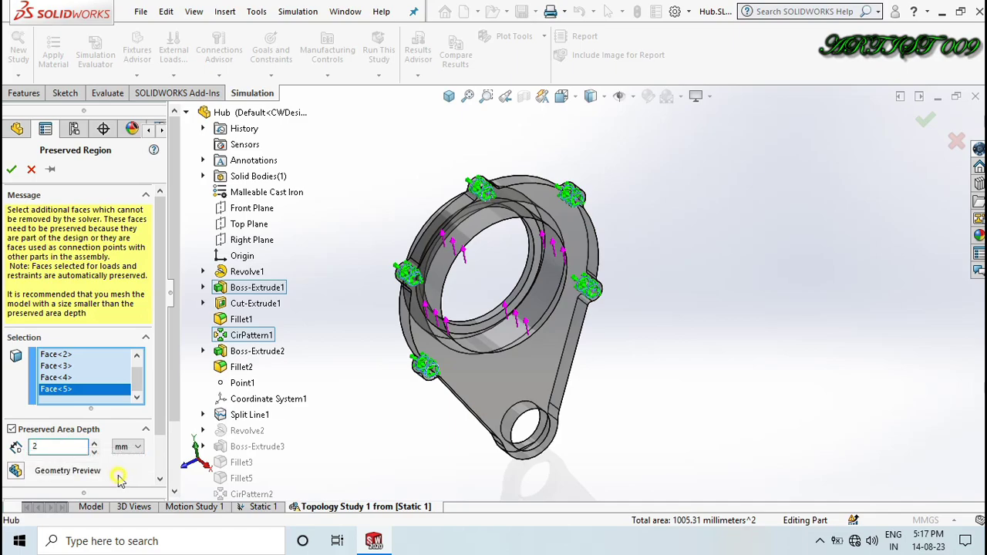
{"action": "left_click", "coordinate": [16, 470]}
{"action": "scroll", "coordinate": [599, 288], "scroll_direction": "down", "scroll_amount": 5}
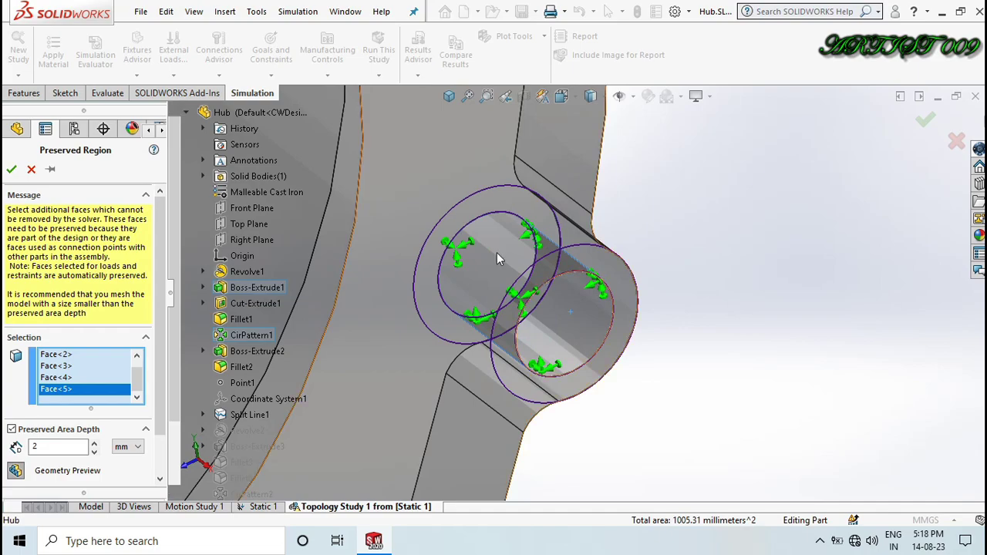
{"action": "scroll", "coordinate": [830, 255], "scroll_direction": "up", "scroll_amount": 5}
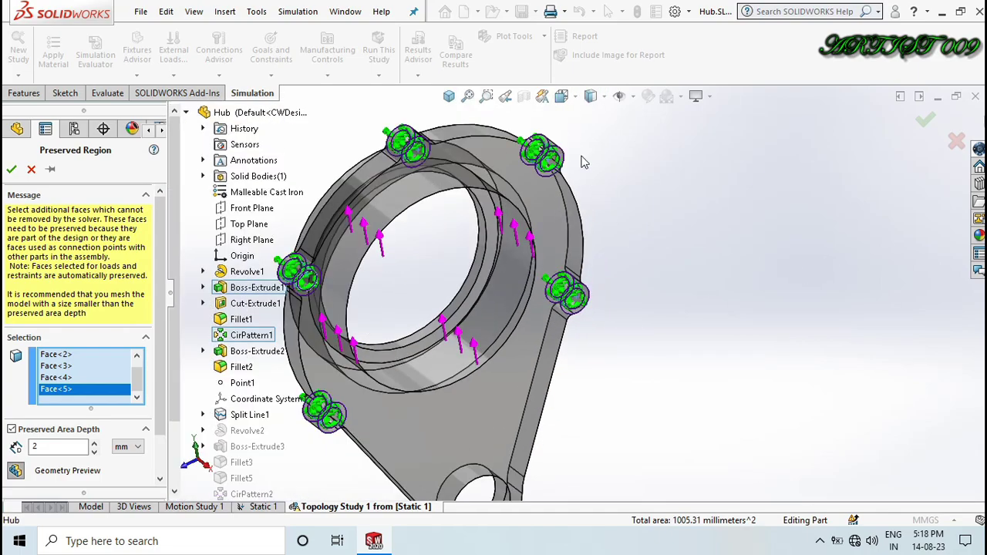
{"action": "scroll", "coordinate": [614, 176], "scroll_direction": "up", "scroll_amount": 3}
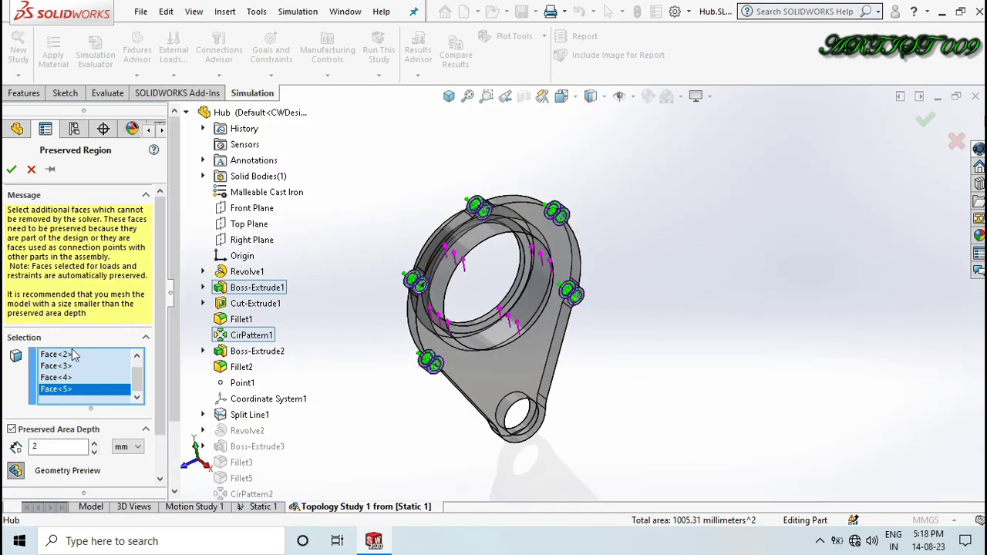
{"action": "left_click", "coordinate": [11, 169]}
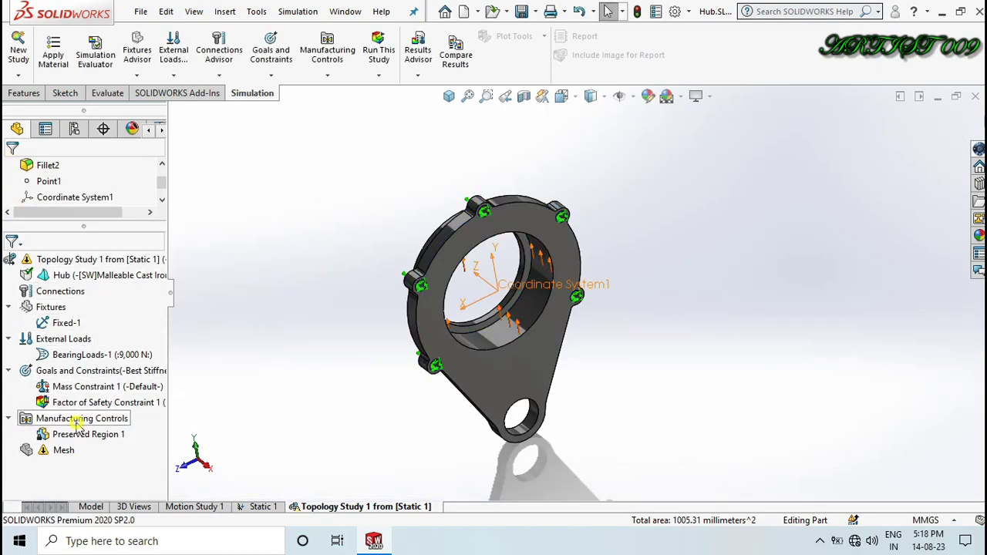
Add a preserved region on the loaded inner face of the large bore with a 3 mm area depth, previewing its geometry
{"action": "right_click", "coordinate": [76, 423]}
{"action": "left_click", "coordinate": [103, 434]}
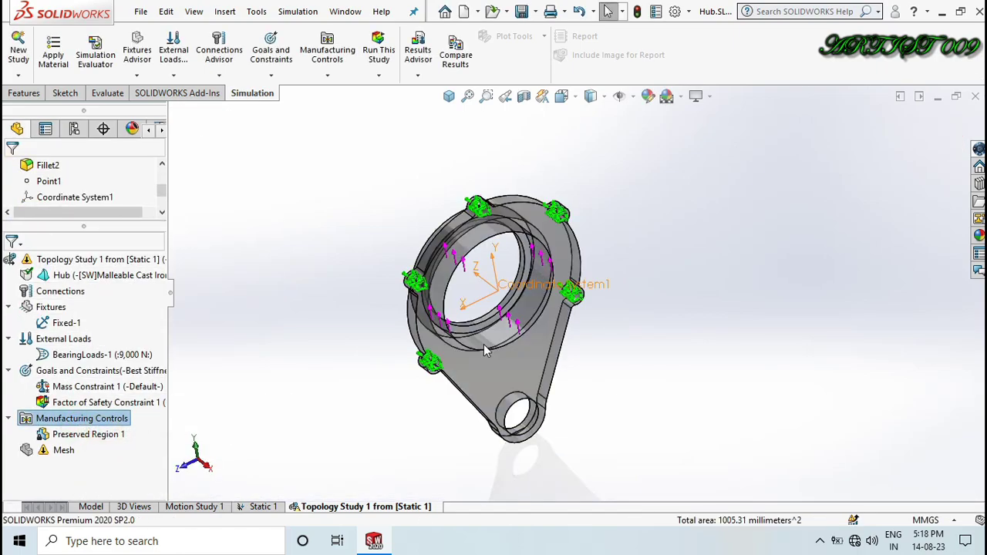
{"action": "left_click", "coordinate": [532, 296]}
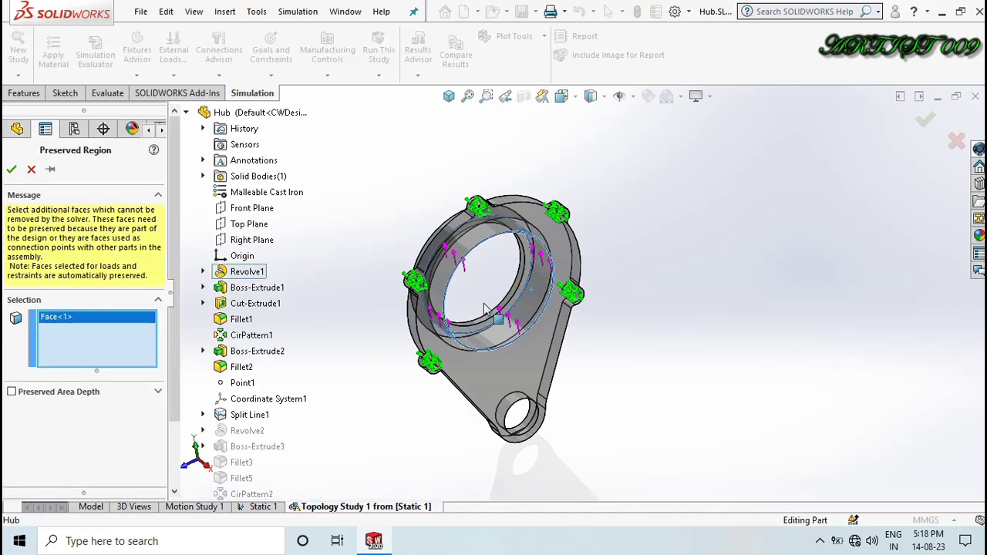
{"action": "left_click", "coordinate": [12, 393]}
{"action": "left_click", "coordinate": [48, 445]}
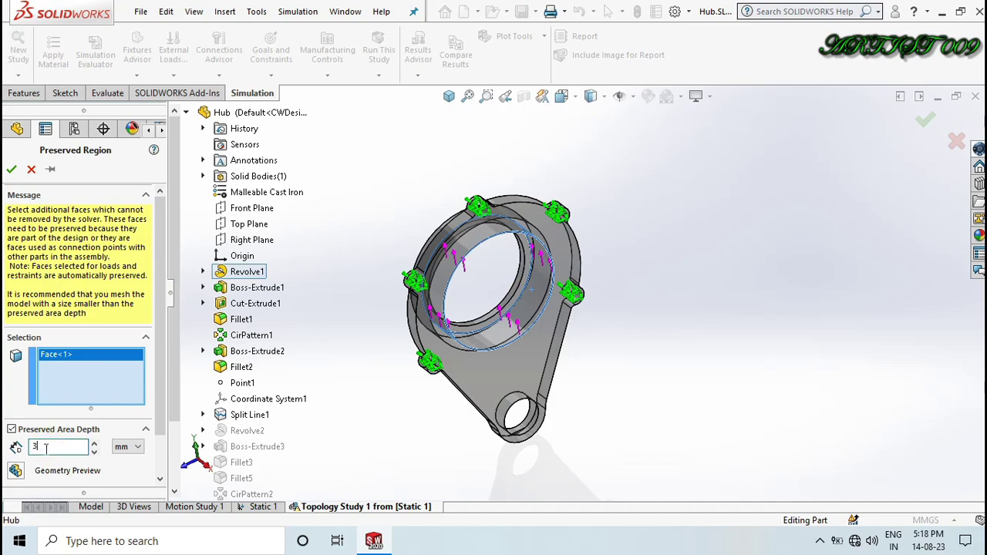
{"action": "left_click", "coordinate": [15, 471]}
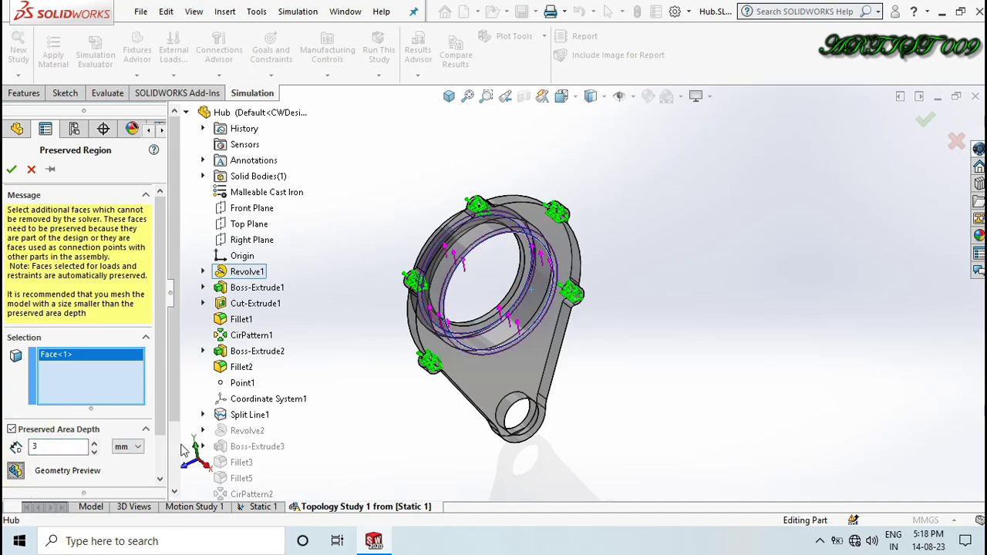
{"action": "scroll", "coordinate": [531, 281], "scroll_direction": "down", "scroll_amount": 4}
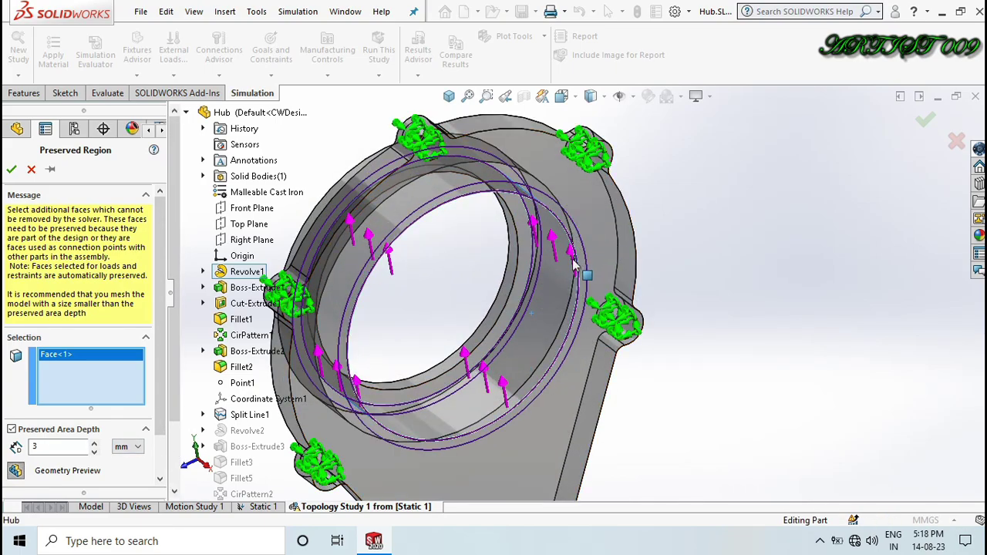
{"action": "scroll", "coordinate": [575, 266], "scroll_direction": "up", "scroll_amount": 4}
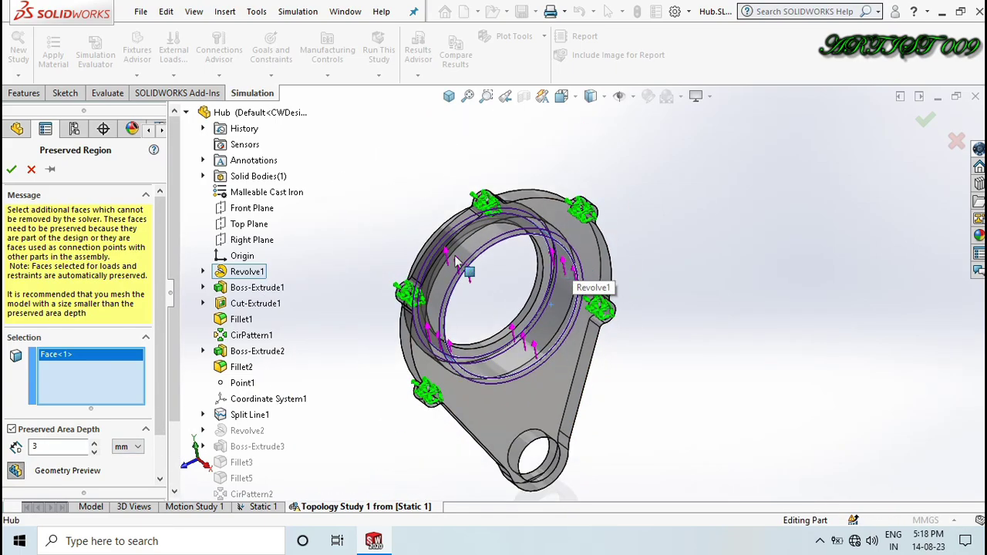
{"action": "left_click", "coordinate": [11, 171]}
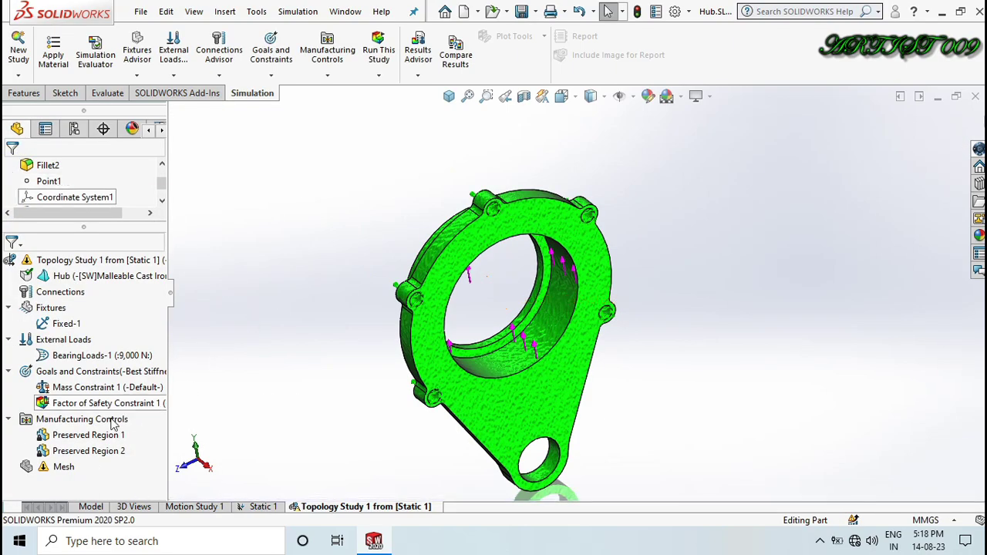
Add a preserved region on the inner face of the small hole at the hub's lower end with a 3 mm area depth, previewing its geometry
{"action": "right_click", "coordinate": [107, 420]}
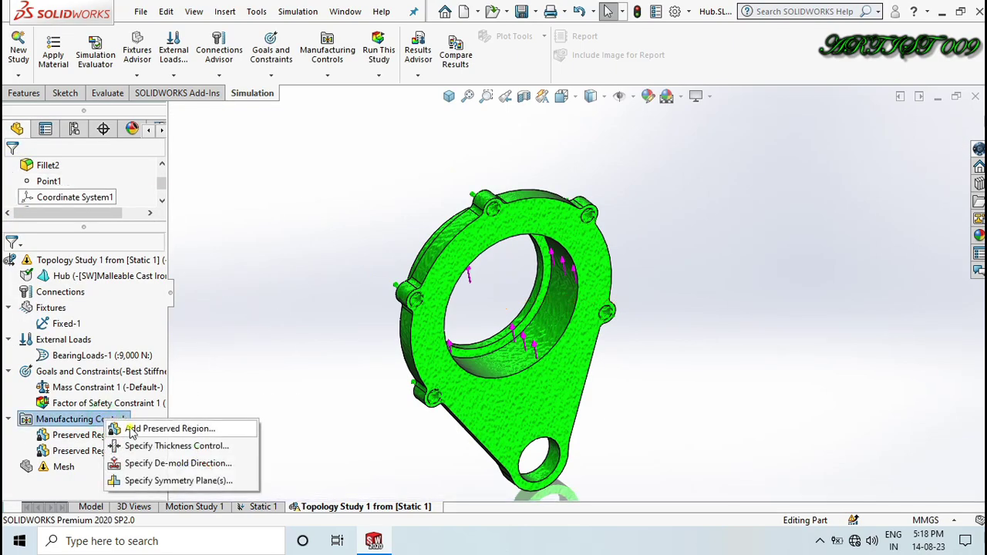
{"action": "left_click", "coordinate": [131, 431]}
{"action": "scroll", "coordinate": [554, 445], "scroll_direction": "down", "scroll_amount": 5}
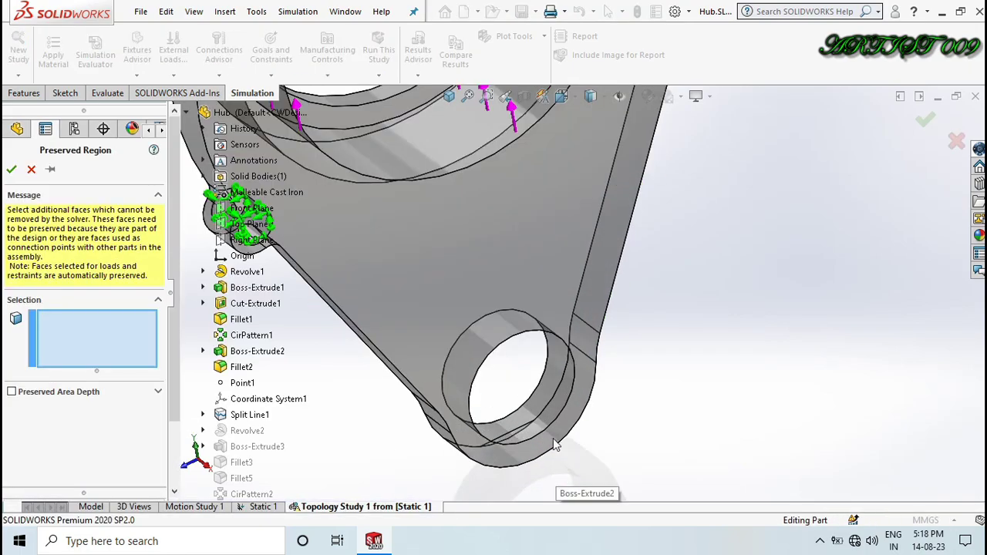
{"action": "left_click", "coordinate": [560, 399]}
{"action": "scroll", "coordinate": [560, 403], "scroll_direction": "up", "scroll_amount": 3}
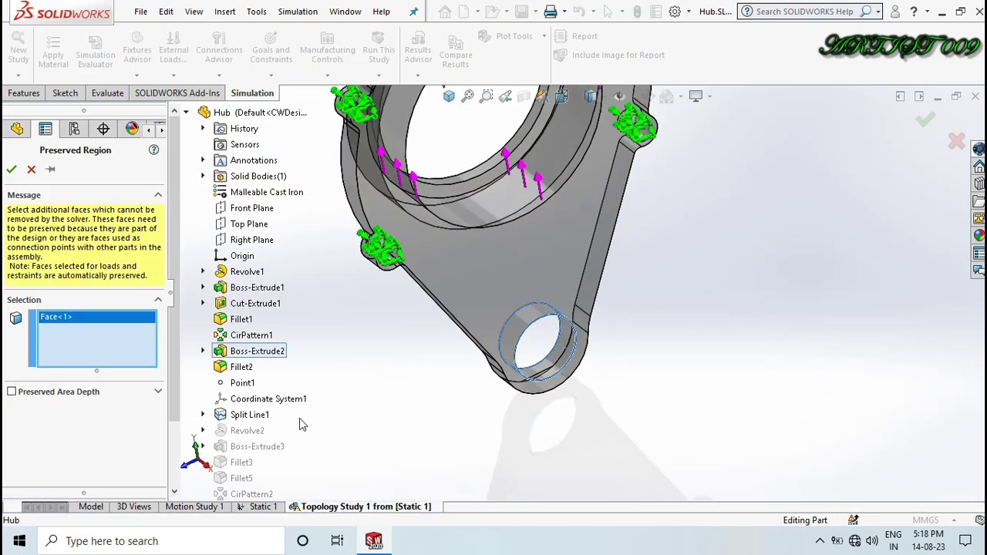
{"action": "left_click", "coordinate": [10, 392]}
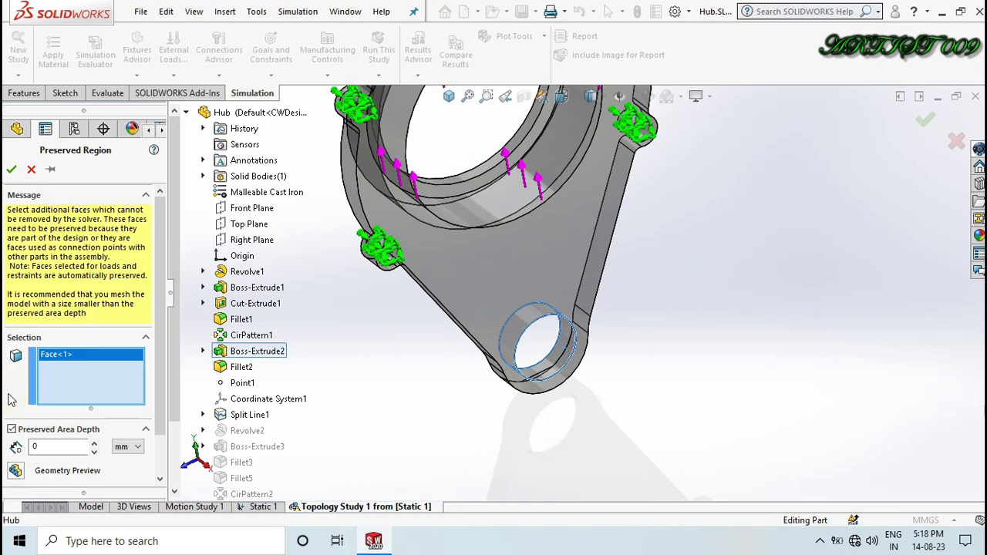
{"action": "double_click", "coordinate": [43, 446]}
{"action": "left_click", "coordinate": [15, 471]}
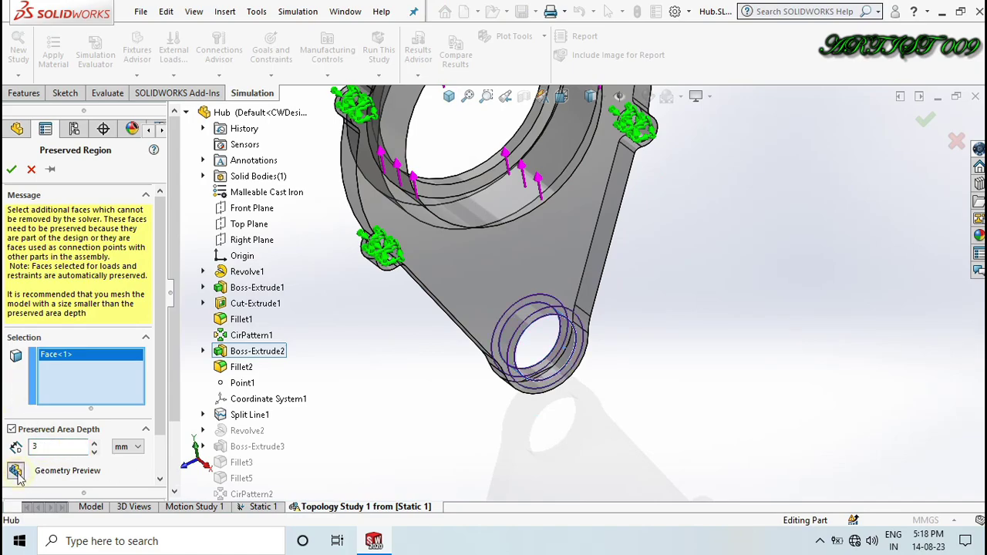
{"action": "scroll", "coordinate": [162, 429], "scroll_direction": "down", "scroll_amount": 2}
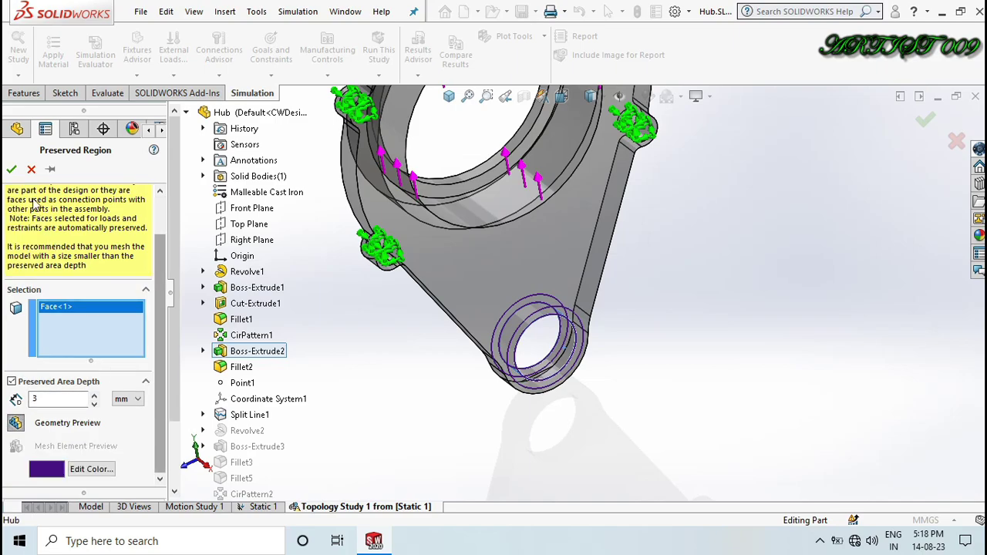
{"action": "left_click", "coordinate": [12, 169]}
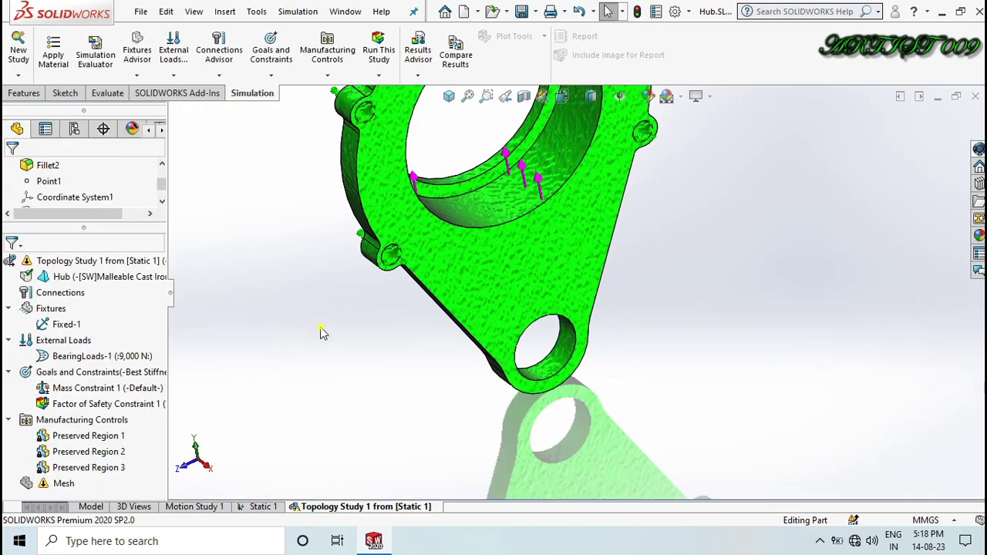
Start a de-mold control for the topology study and set its direction type to Pull-Direction only
{"action": "key", "text": "ctrl+7"}
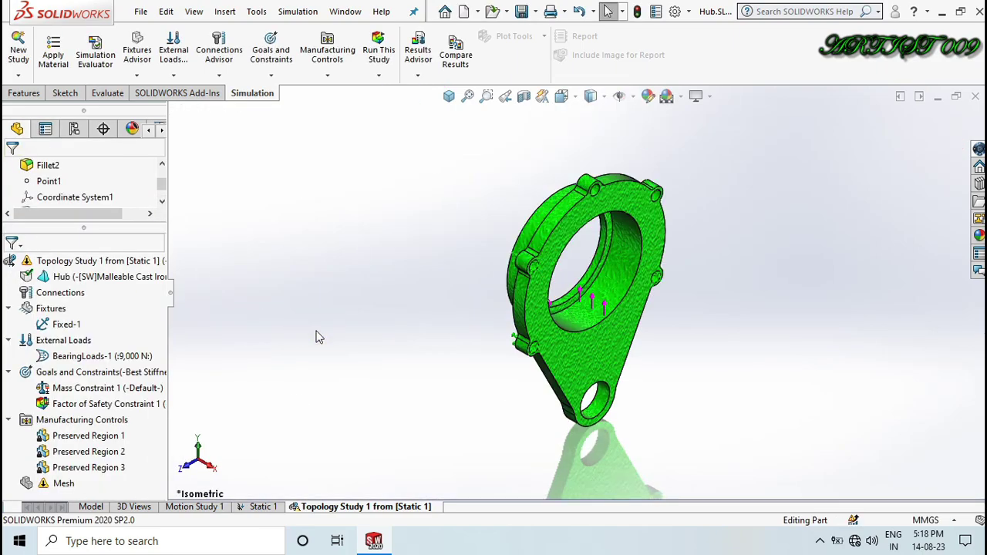
{"action": "right_click", "coordinate": [94, 425]}
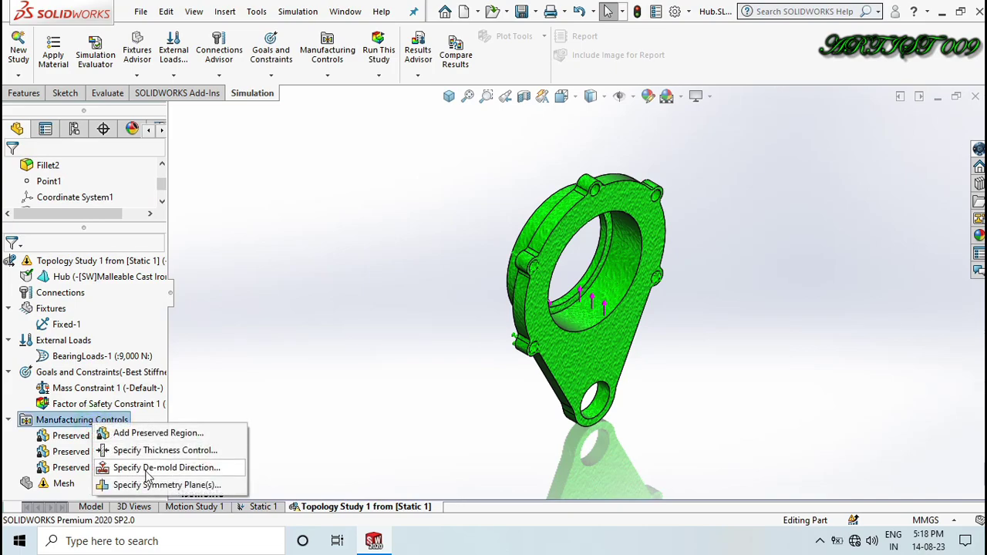
{"action": "left_click", "coordinate": [146, 471]}
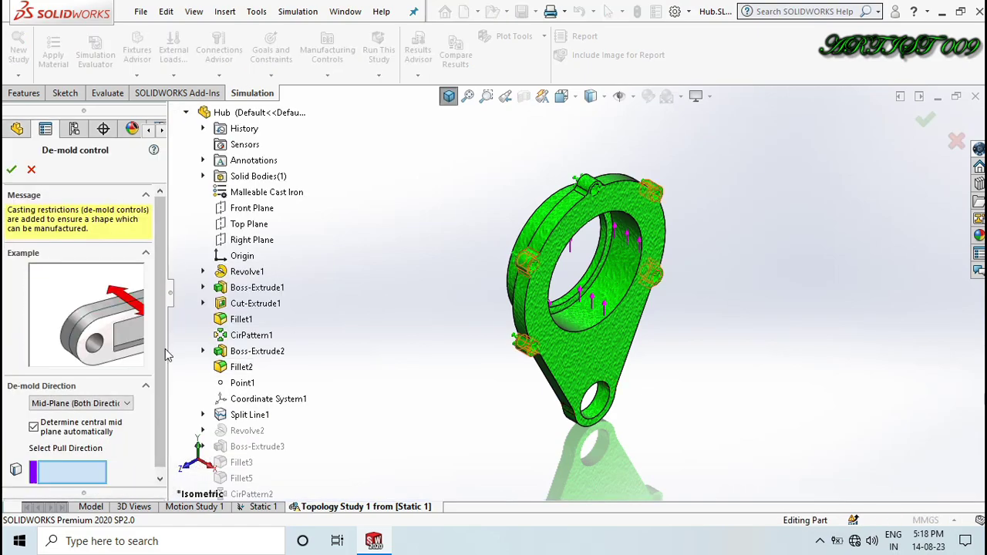
{"action": "left_click", "coordinate": [352, 275]}
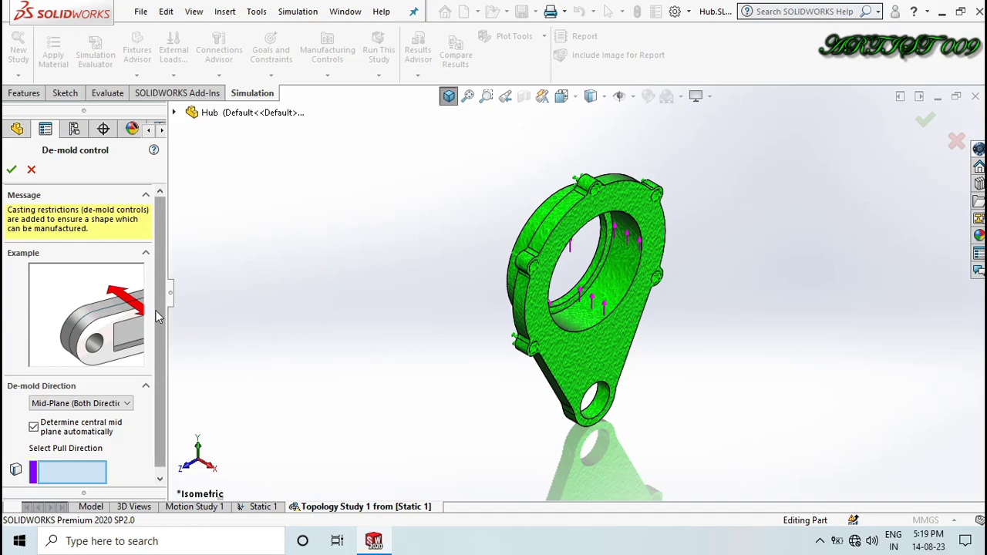
{"action": "left_click_drag", "start_coordinate": [156, 317], "coordinate": [158, 333]}
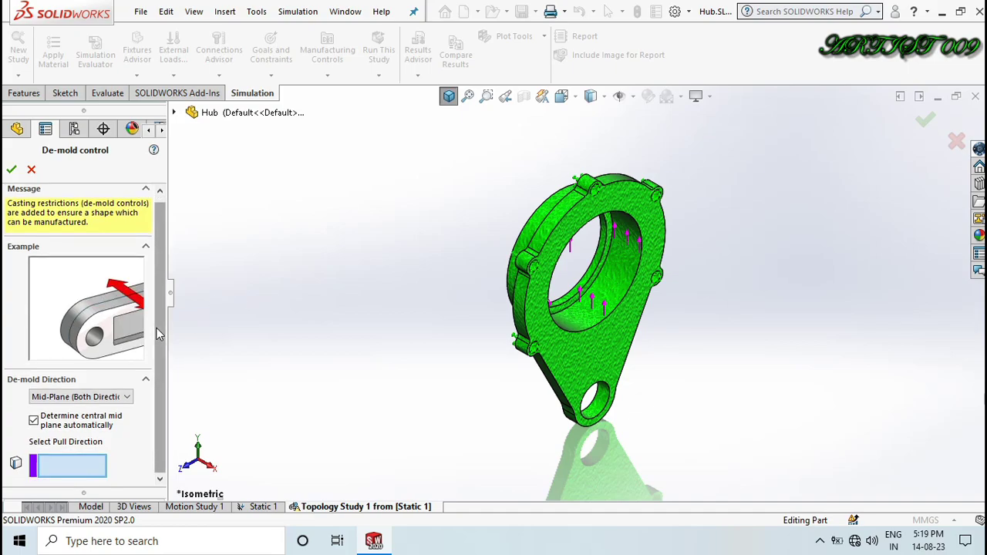
{"action": "scroll", "coordinate": [157, 329], "scroll_direction": "up", "scroll_amount": 1}
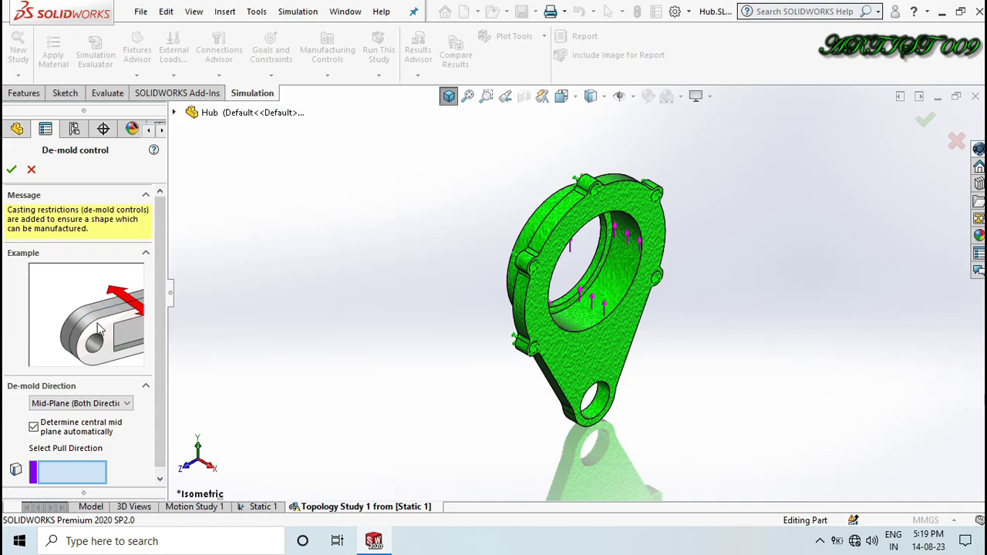
{"action": "left_click", "coordinate": [114, 403]}
{"action": "left_click", "coordinate": [98, 426]}
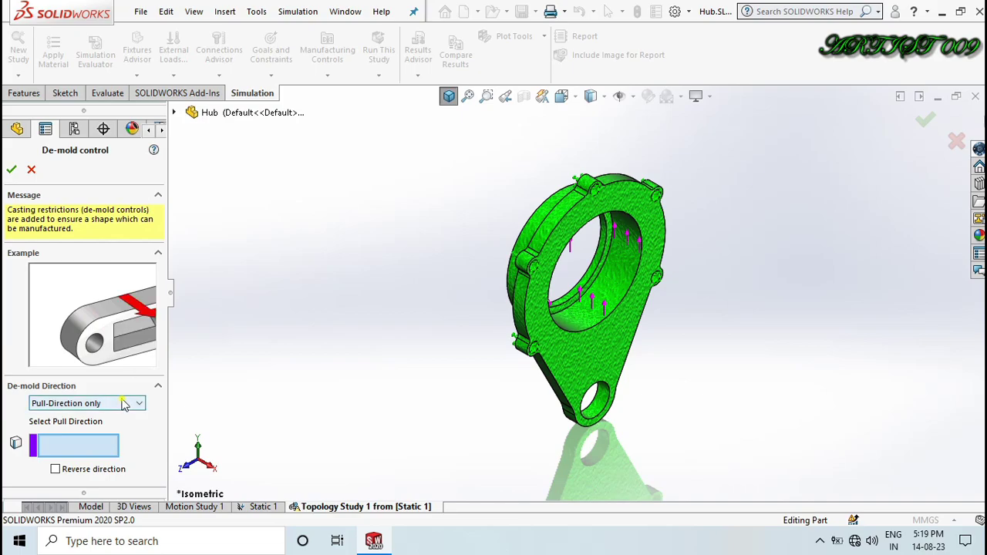
Try the Stamping de-mold type, then set the de-mold direction to Mid-Plane (Both Directions) with the central mid plane determined automatically
{"action": "left_click", "coordinate": [129, 402]}
{"action": "left_click", "coordinate": [97, 437]}
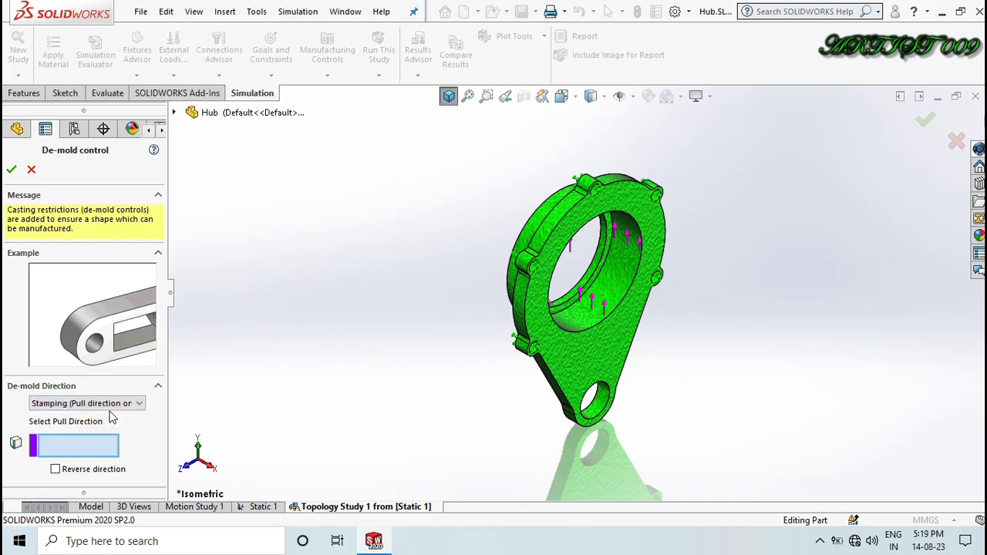
{"action": "left_click", "coordinate": [114, 409]}
{"action": "left_click", "coordinate": [114, 405]}
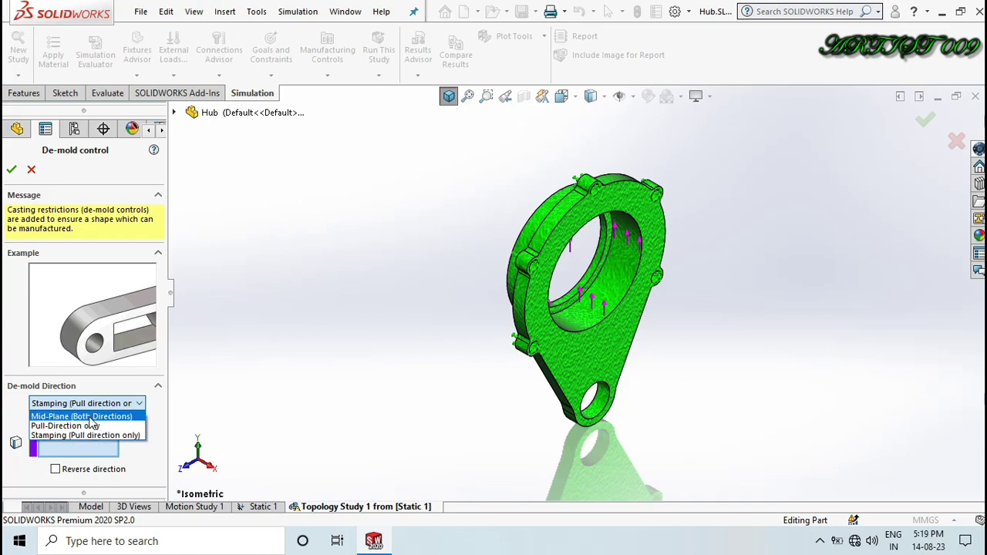
{"action": "left_click", "coordinate": [100, 417]}
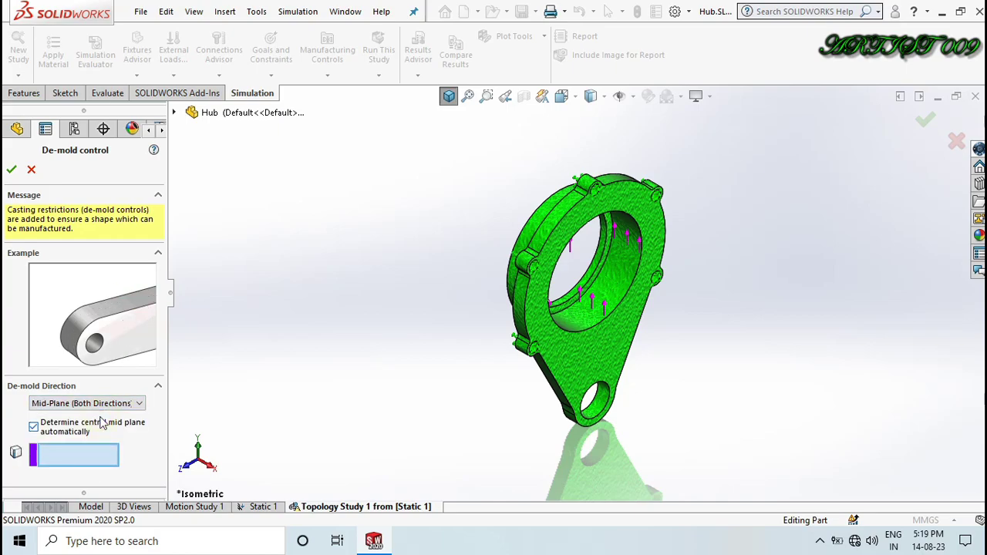
{"action": "left_click", "coordinate": [97, 453]}
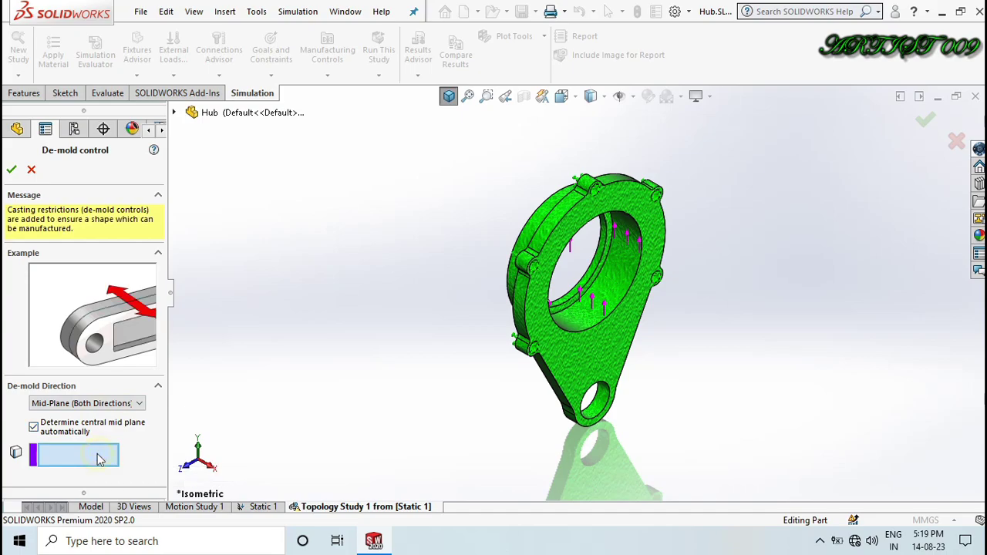
Use the short straight split-line edge beneath the small hole at the hub's lower end as the de-mold direction and accept the control
{"action": "key", "text": "Right"}
{"action": "key", "text": "Right"}
{"action": "key", "text": "Right"}
{"action": "key", "text": "Right"}
{"action": "key", "text": "Right"}
{"action": "key", "text": "Right"}
{"action": "key", "text": "Right"}
{"action": "key", "text": "Right"}
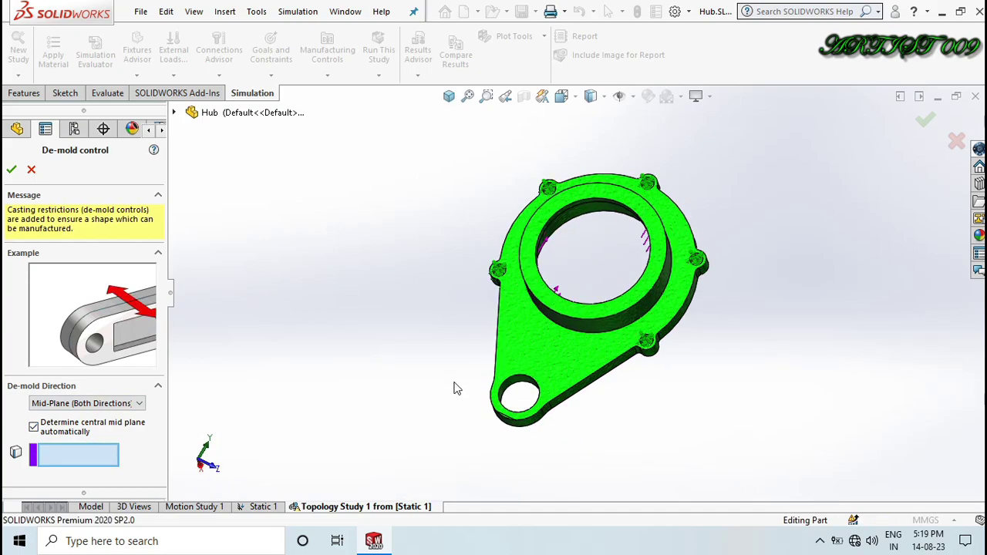
{"action": "scroll", "coordinate": [498, 411], "scroll_direction": "down", "scroll_amount": 5}
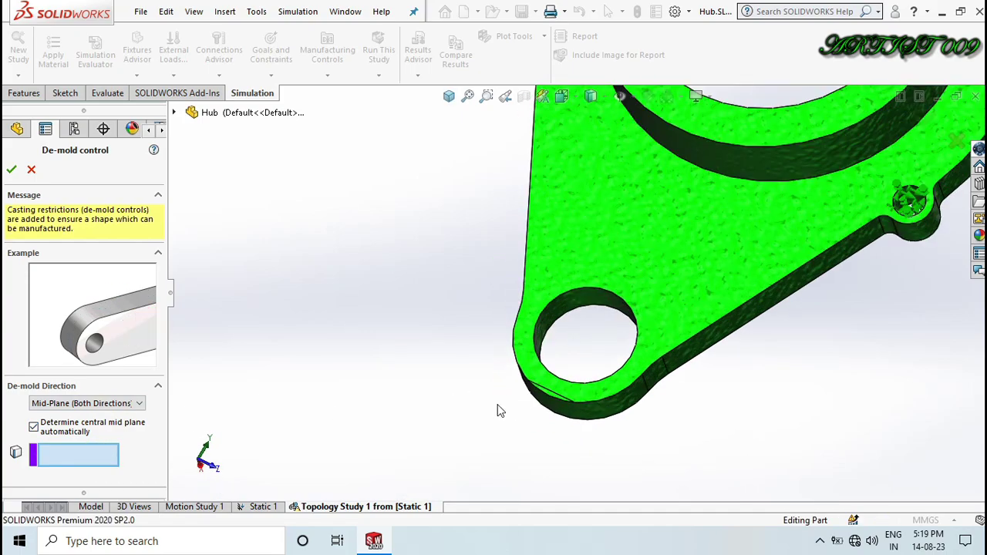
{"action": "left_click", "coordinate": [544, 398]}
{"action": "scroll", "coordinate": [491, 415], "scroll_direction": "up", "scroll_amount": 2}
{"action": "scroll", "coordinate": [491, 411], "scroll_direction": "up", "scroll_amount": 2}
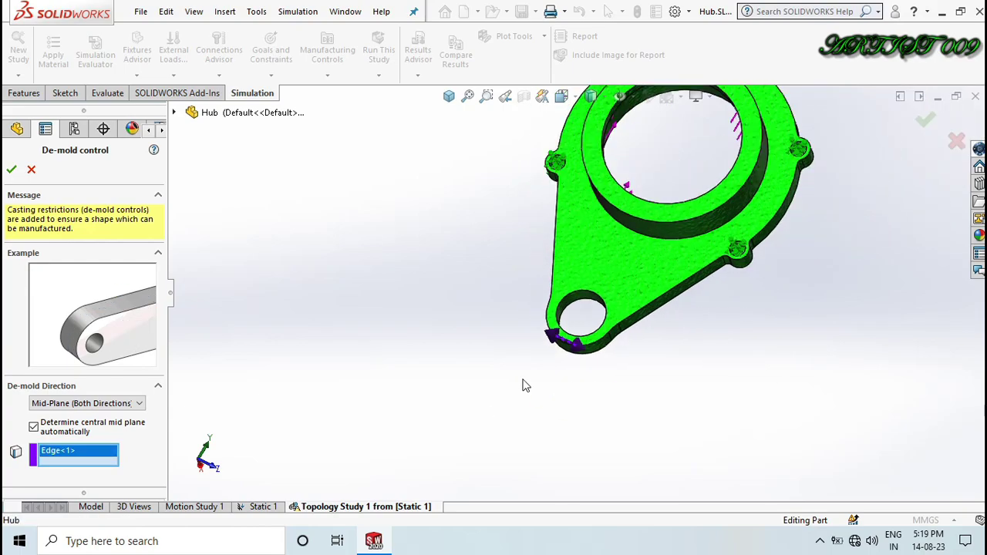
{"action": "scroll", "coordinate": [566, 330], "scroll_direction": "up", "scroll_amount": 1}
{"action": "scroll", "coordinate": [566, 330], "scroll_direction": "down", "scroll_amount": 5}
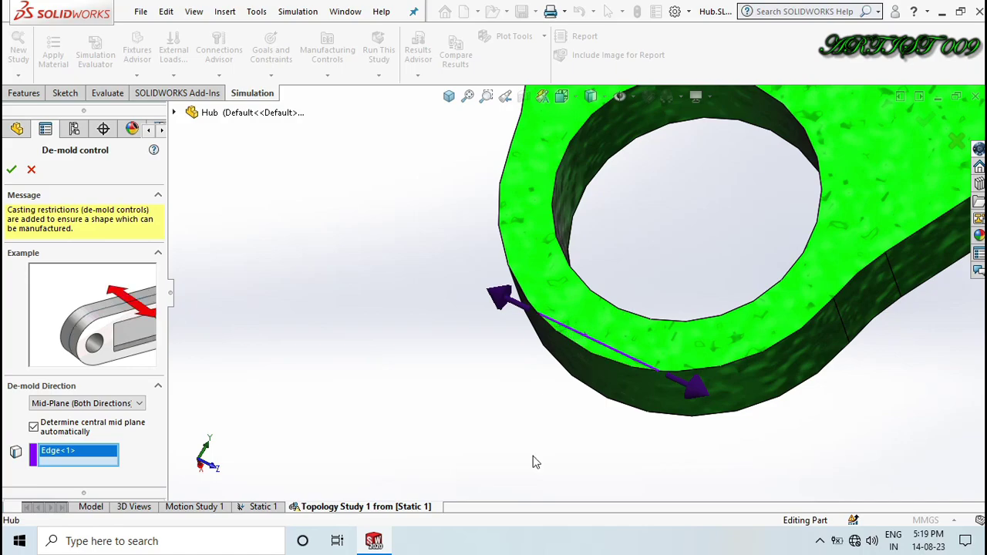
{"action": "scroll", "coordinate": [645, 300], "scroll_direction": "up", "scroll_amount": 2}
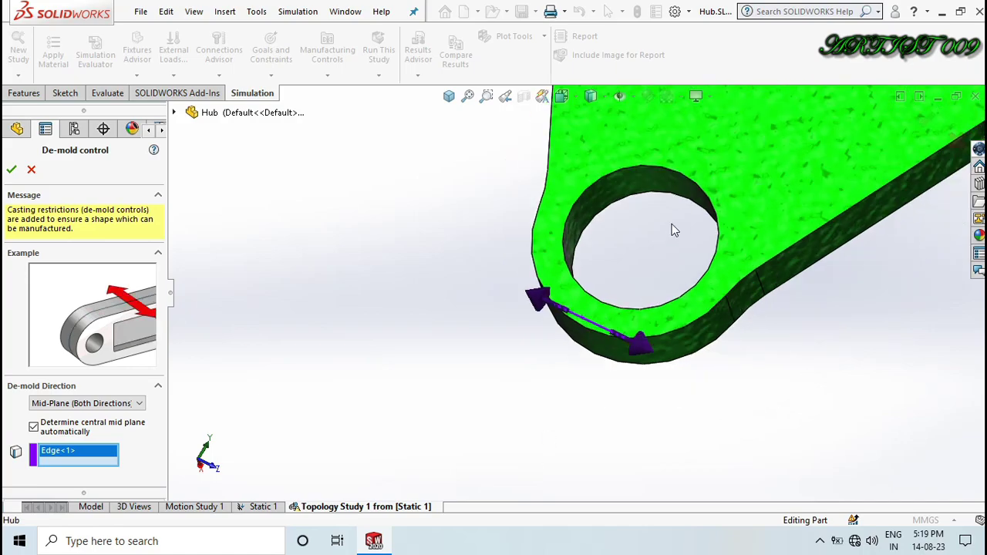
{"action": "scroll", "coordinate": [671, 226], "scroll_direction": "up", "scroll_amount": 2}
{"action": "scroll", "coordinate": [606, 271], "scroll_direction": "down", "scroll_amount": 3}
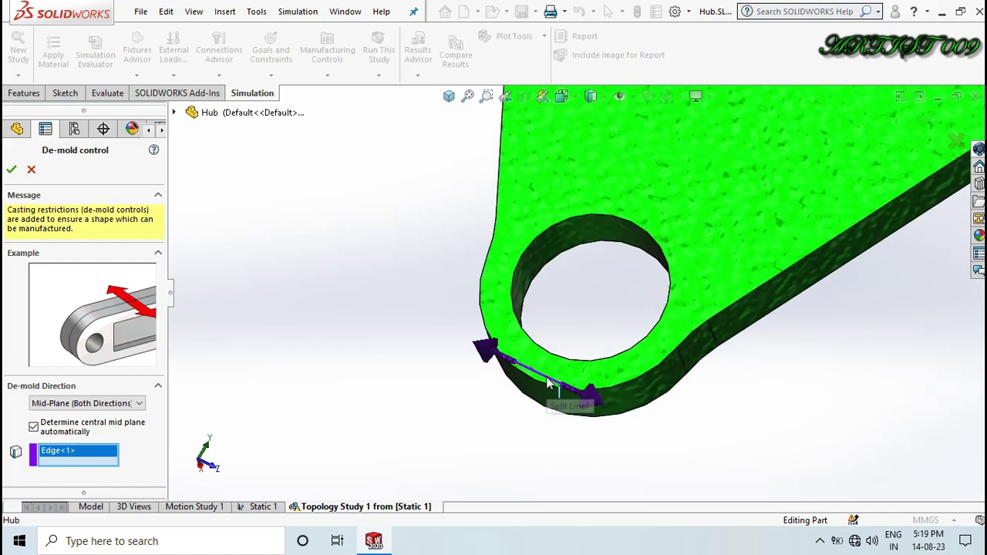
{"action": "scroll", "coordinate": [584, 295], "scroll_direction": "up", "scroll_amount": 4}
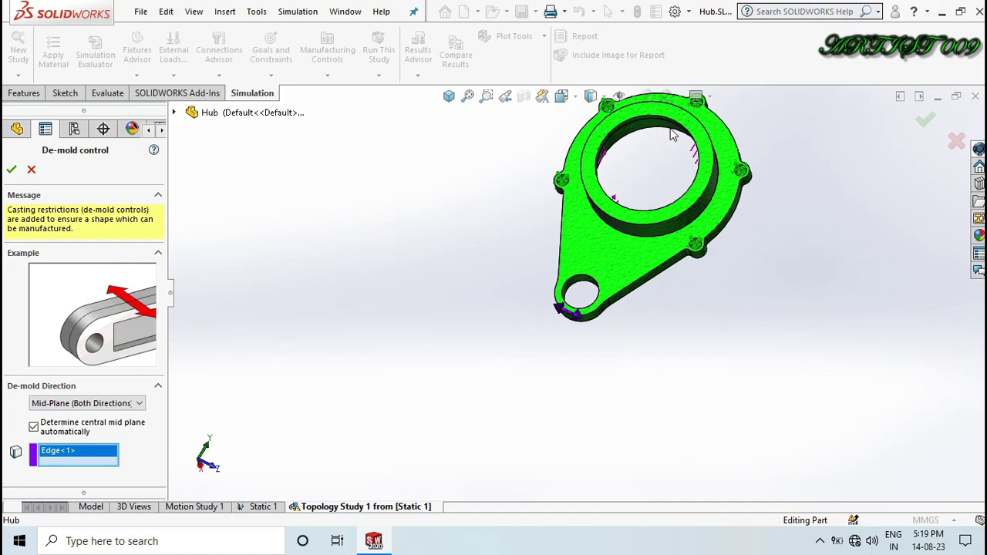
{"action": "scroll", "coordinate": [611, 223], "scroll_direction": "down", "scroll_amount": 2}
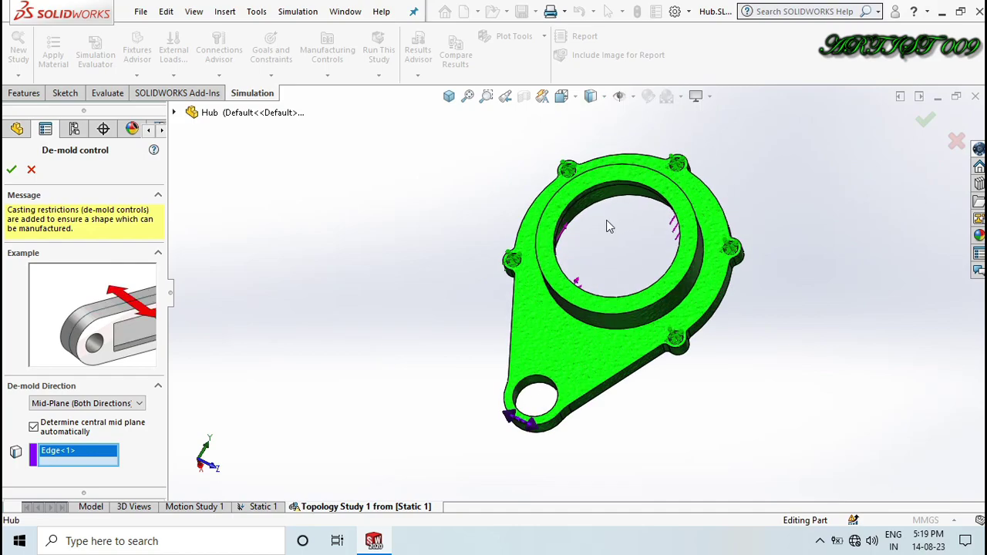
{"action": "left_click", "coordinate": [12, 168]}
Add a half symmetry control to the manufacturing controls using the Front Plane as the symmetry plane
{"action": "scroll", "coordinate": [12, 174], "scroll_direction": "down", "scroll_amount": 3}
{"action": "scroll", "coordinate": [89, 406], "scroll_direction": "down", "scroll_amount": 1}
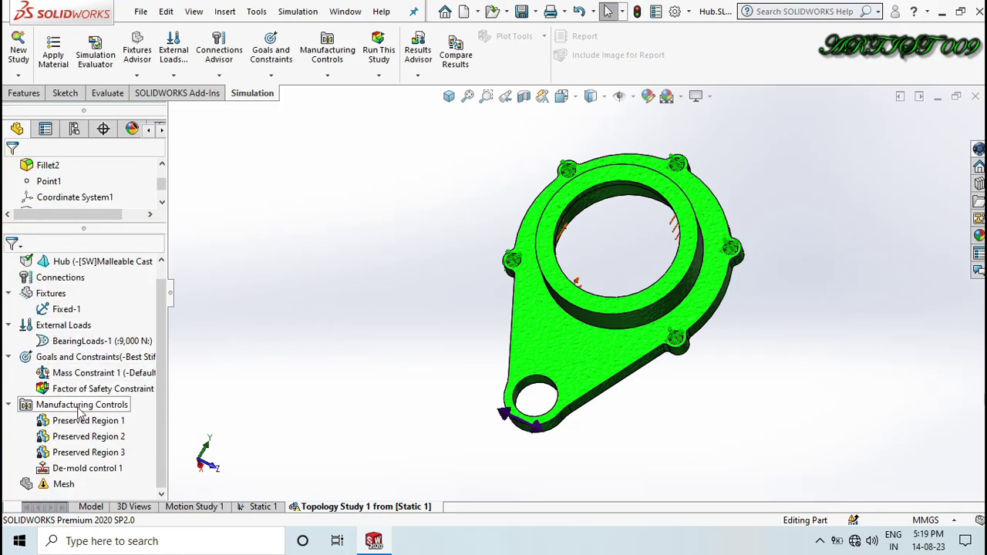
{"action": "right_click", "coordinate": [73, 408]}
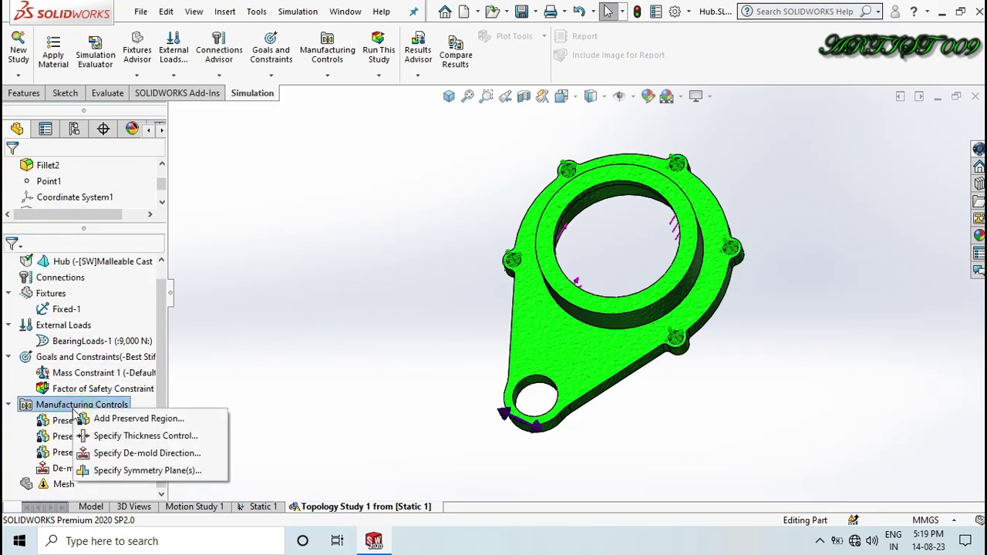
{"action": "left_click", "coordinate": [159, 472]}
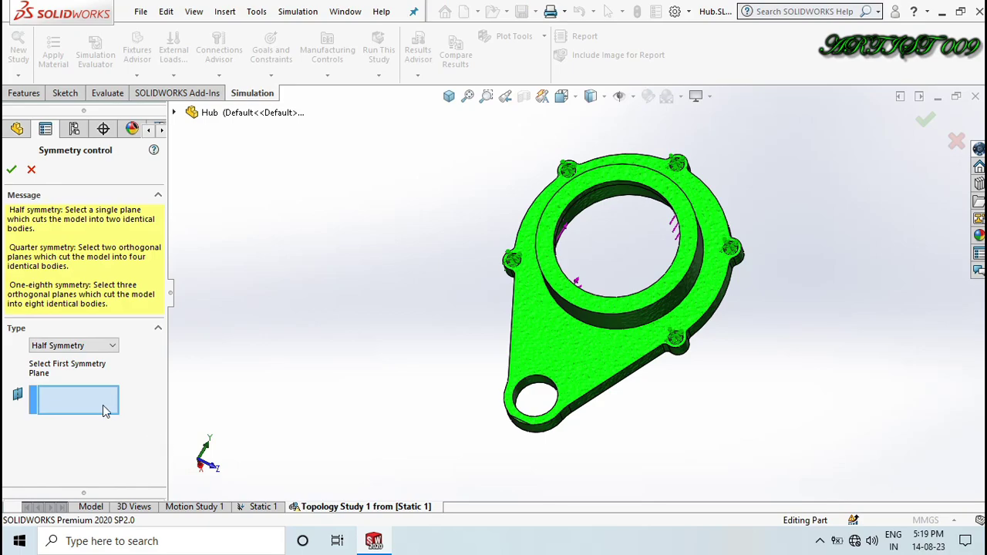
{"action": "left_click", "coordinate": [174, 113]}
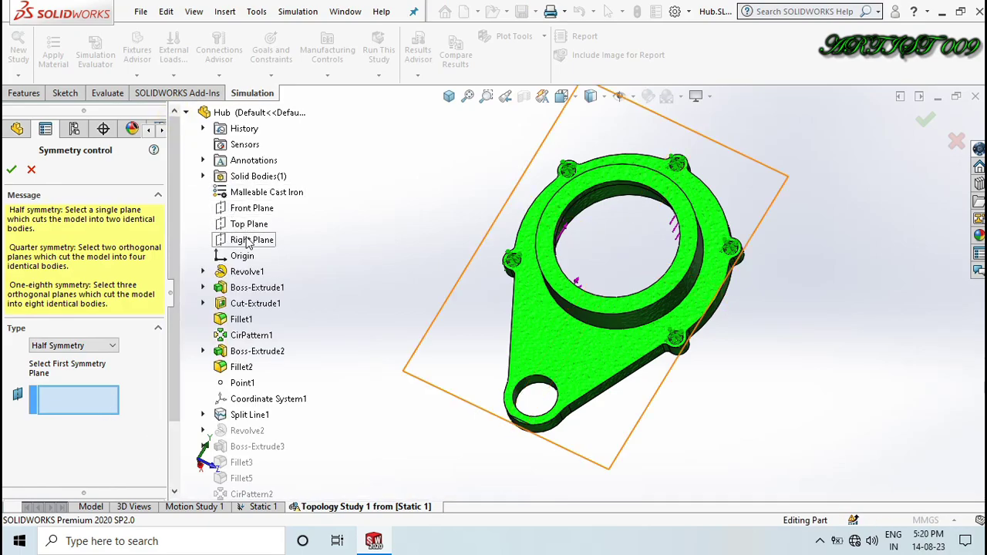
{"action": "mouse_move", "coordinate": [498, 278]}
{"action": "middle_mouse_down"}
{"action": "mouse_move", "coordinate": [324, 283]}
{"action": "mouse_move", "coordinate": [485, 279]}
{"action": "middle_mouse_up"}
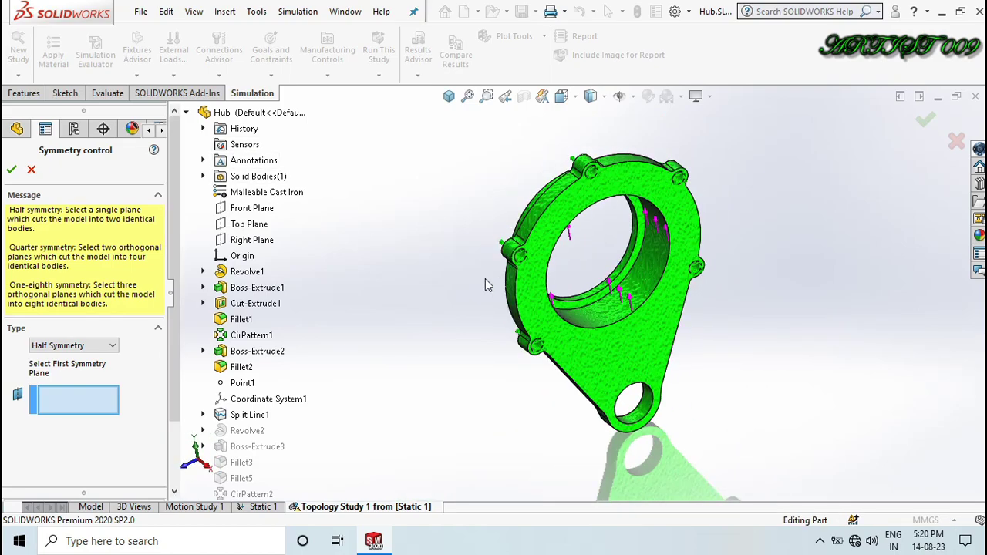
{"action": "left_click", "coordinate": [254, 209]}
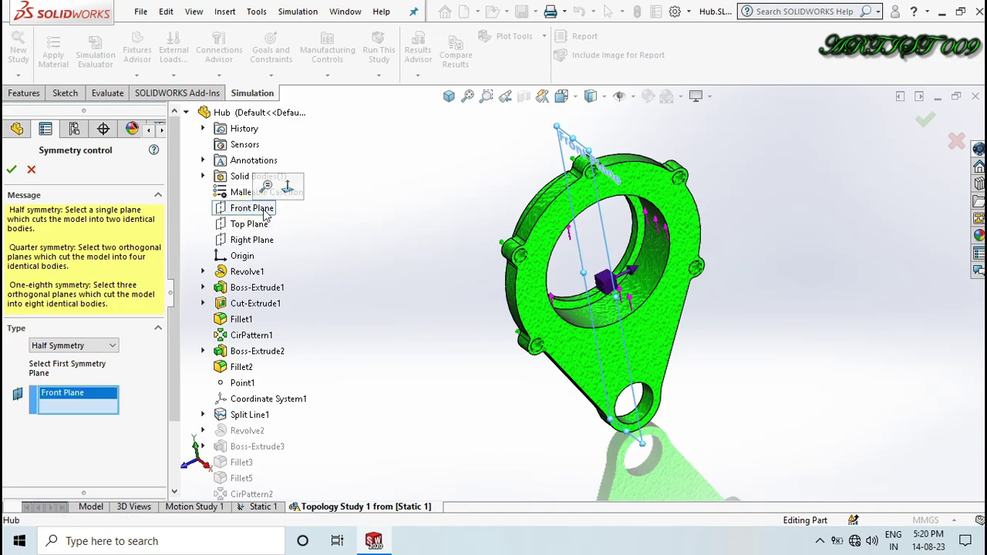
{"action": "key", "text": "Left"}
{"action": "middle_click_drag", "start_coordinate": [496, 275], "coordinate": [464, 273]}
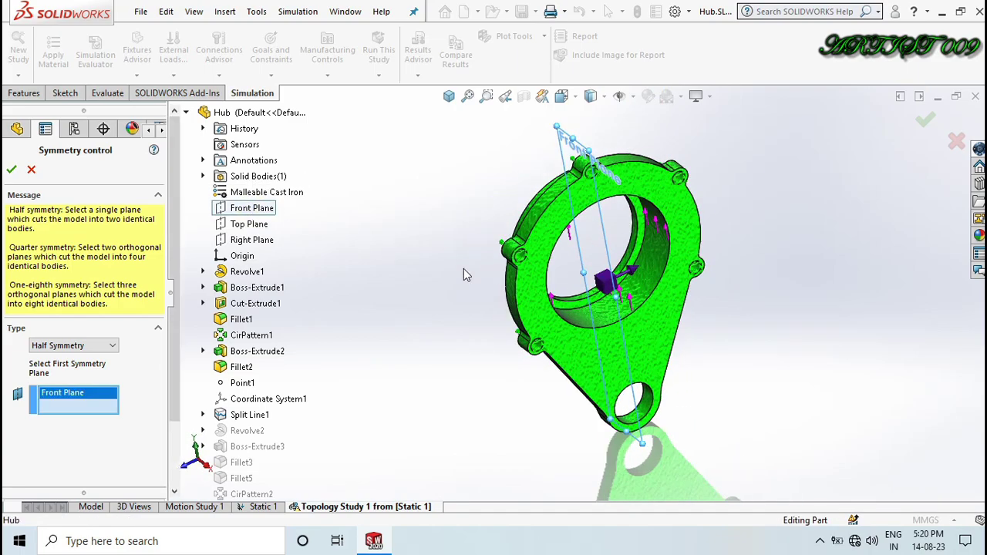
{"action": "left_click", "coordinate": [12, 170]}
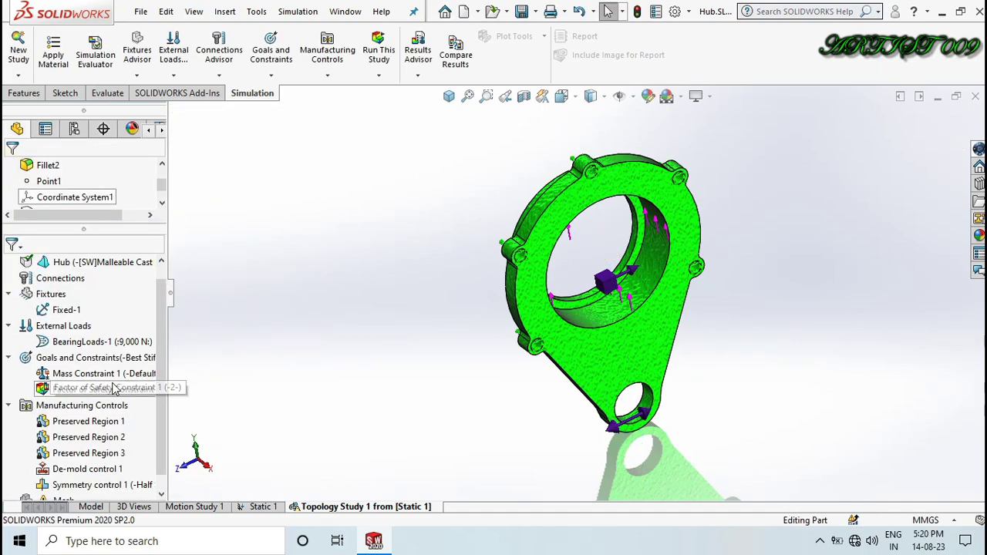
Show the hub in isometric view and run the topology study
{"action": "scroll", "coordinate": [116, 389], "scroll_direction": "down", "scroll_amount": 1}
{"action": "key", "text": "ctrl+7"}
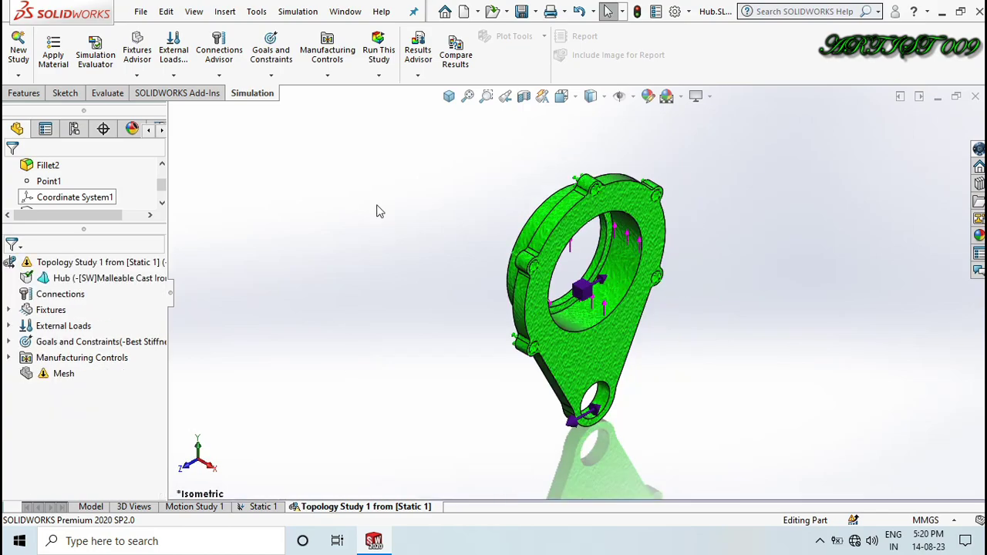
{"action": "left_click", "coordinate": [379, 50]}
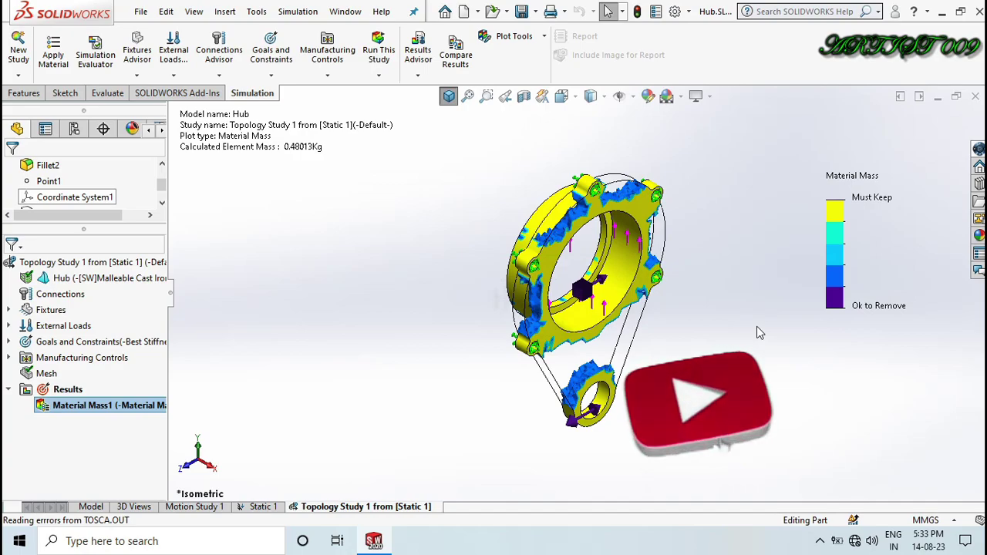
Examine the Material Mass plot on the hub from both faces and the sides to see which material to keep or remove
{"action": "key", "text": "Right"}
{"action": "key", "text": "Right"}
{"action": "key", "text": "Right"}
{"action": "key", "text": "Right"}
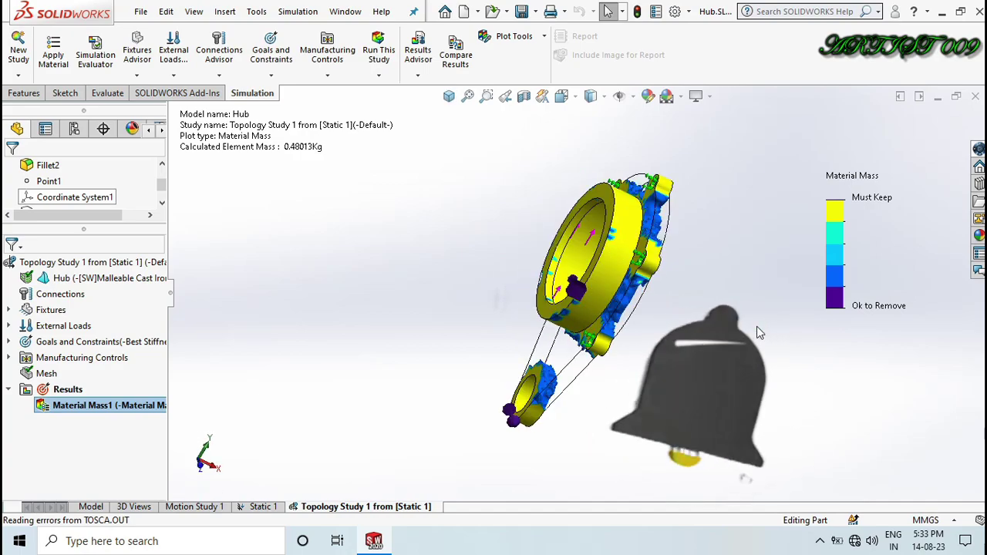
{"action": "key", "text": "Right"}
{"action": "key", "text": "Right"}
{"action": "key", "text": "Right"}
{"action": "key", "text": "Right"}
{"action": "key", "text": "Right"}
{"action": "key", "text": "Right"}
{"action": "key", "text": "Down"}
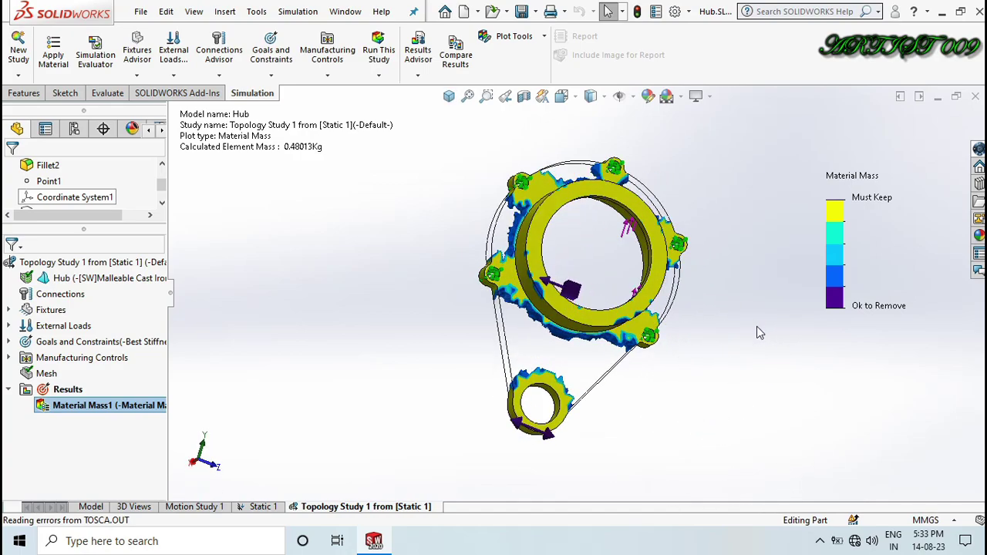
{"action": "key", "text": "Left"}
{"action": "key", "text": "Left"}
{"action": "key", "text": "Left"}
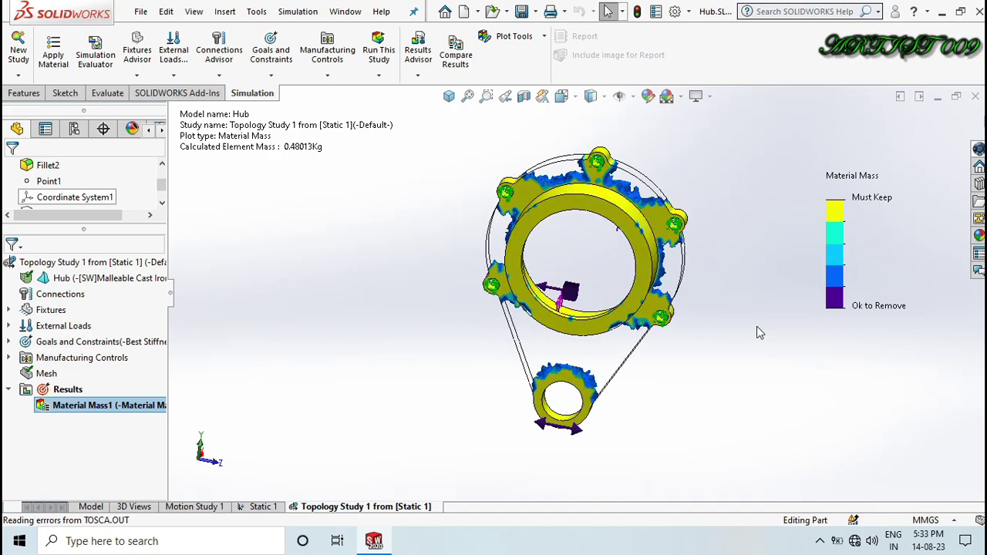
{"action": "key", "text": "Left"}
{"action": "key", "text": "Left"}
{"action": "key", "text": "Left"}
{"action": "key", "text": "Left"}
{"action": "key", "text": "Left"}
{"action": "key", "text": "Left"}
{"action": "key", "text": "Left"}
{"action": "key", "text": "Left"}
{"action": "key", "text": "Left"}
{"action": "key", "text": "Left"}
{"action": "key", "text": "Left"}
{"action": "key", "text": "Left"}
{"action": "key", "text": "Left"}
{"action": "key", "text": "Left"}
{"action": "key", "text": "Left"}
{"action": "key", "text": "Left"}
{"action": "key", "text": "Left"}
{"action": "key", "text": "Left"}
{"action": "key", "text": "Left"}
{"action": "key", "text": "Left"}
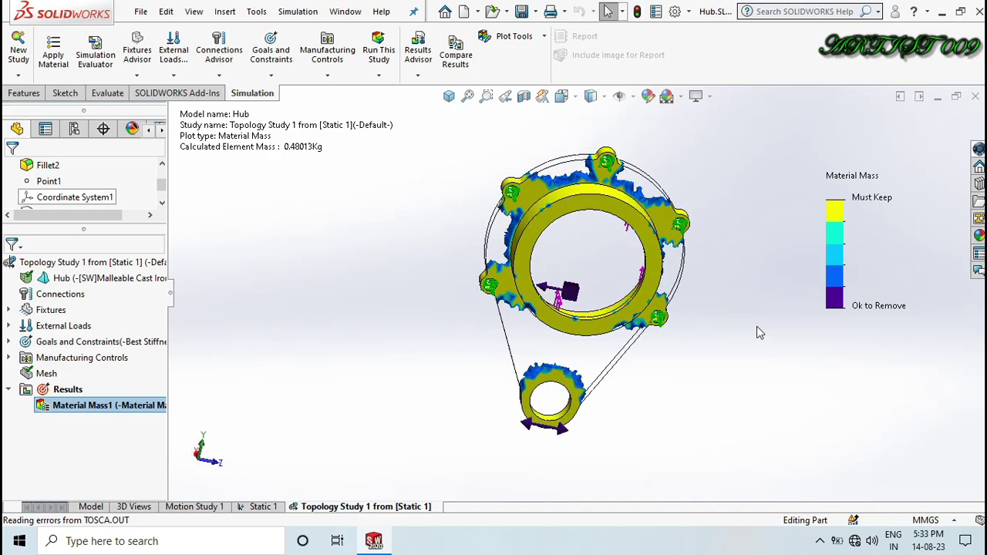
{"action": "key", "text": "Left"}
{"action": "key", "text": "Left"}
{"action": "key", "text": "Left"}
{"action": "key", "text": "Left"}
{"action": "key", "text": "Left"}
{"action": "key", "text": "Left"}
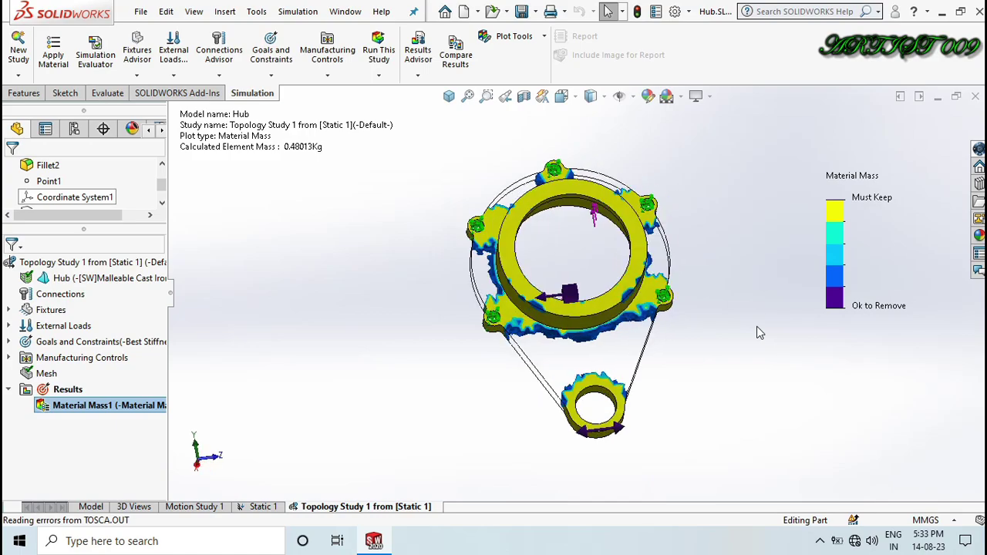
{"action": "key", "text": "Left"}
{"action": "key", "text": "Left"}
{"action": "key", "text": "Left"}
{"action": "key", "text": "Left"}
{"action": "key", "text": "Left"}
{"action": "key", "text": "Left"}
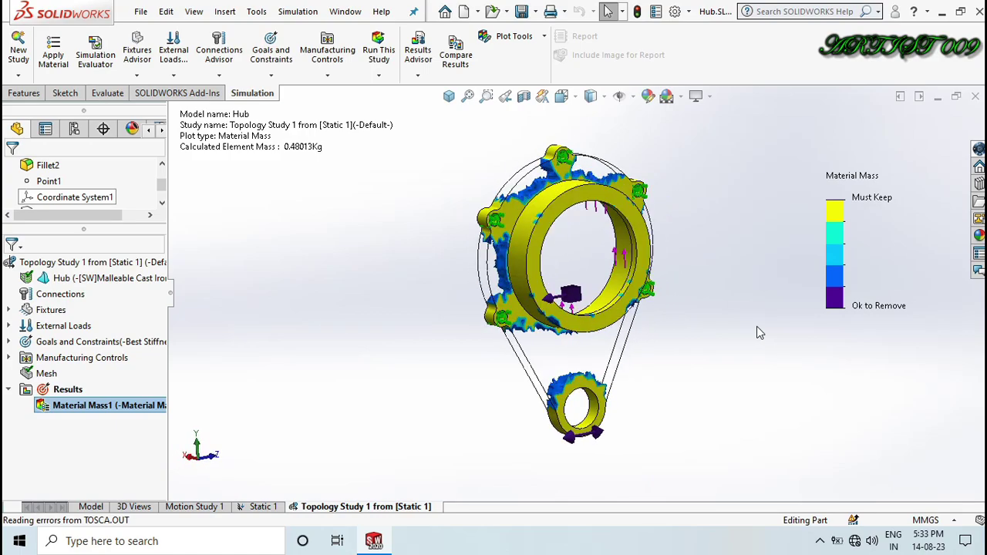
{"action": "key", "text": "Left"}
{"action": "key", "text": "Left"}
{"action": "key", "text": "Left"}
{"action": "key", "text": "Left"}
{"action": "key", "text": "Left"}
{"action": "key", "text": "Left"}
{"action": "key", "text": "Left"}
{"action": "key", "text": "Left"}
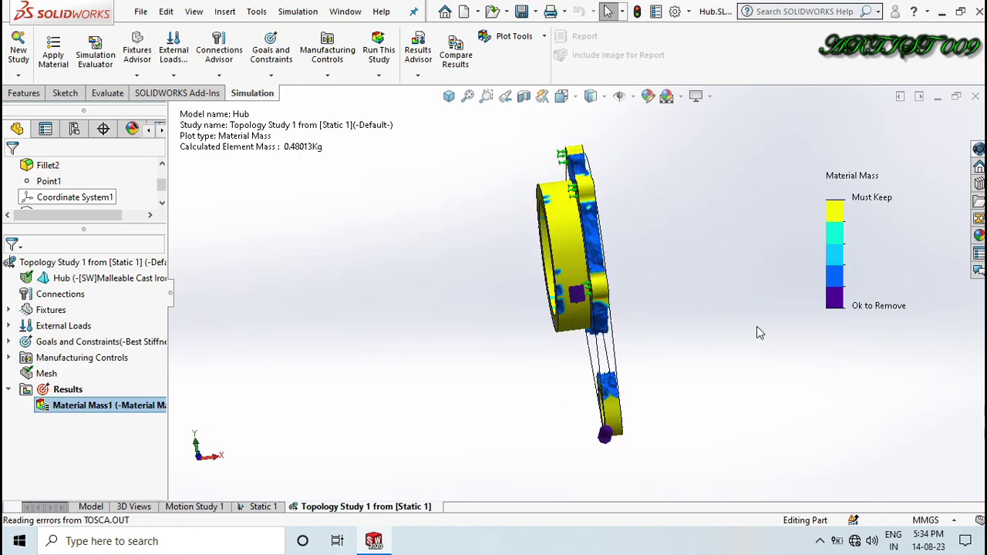
{"action": "key", "text": "Right"}
{"action": "key", "text": "Right"}
{"action": "key", "text": "Right"}
{"action": "key", "text": "Right"}
{"action": "key", "text": "Right"}
{"action": "key", "text": "Right"}
{"action": "key", "text": "Right"}
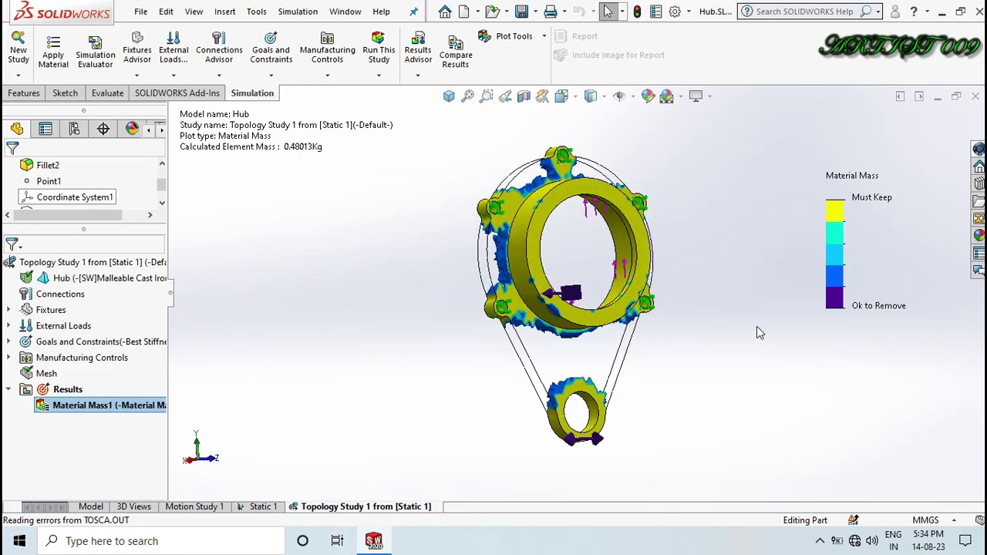
{"action": "key", "text": "Left"}
{"action": "key", "text": "Left"}
{"action": "key", "text": "Left"}
{"action": "key", "text": "Left"}
{"action": "key", "text": "Left"}
{"action": "key", "text": "Left"}
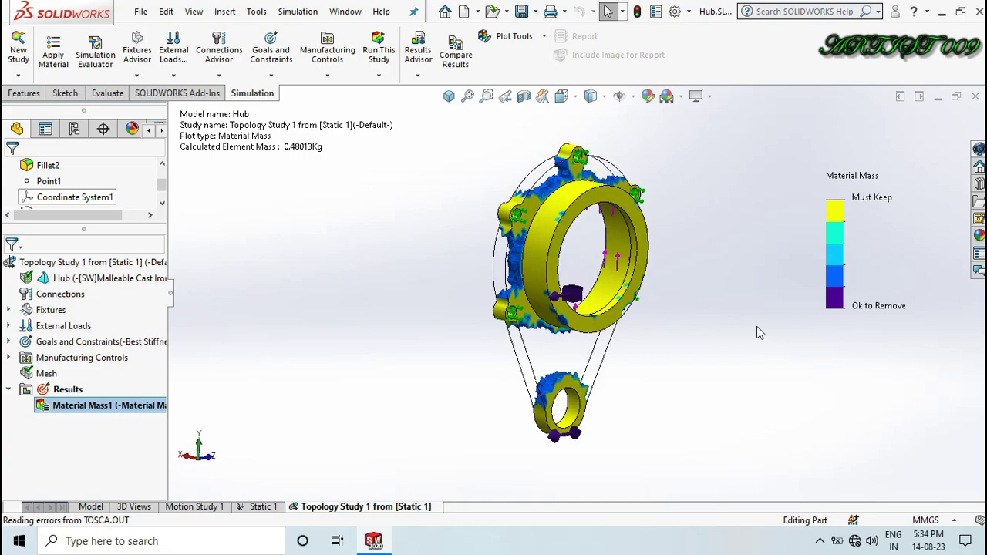
{"action": "key", "text": "Left"}
{"action": "key", "text": "Left"}
{"action": "key", "text": "Left"}
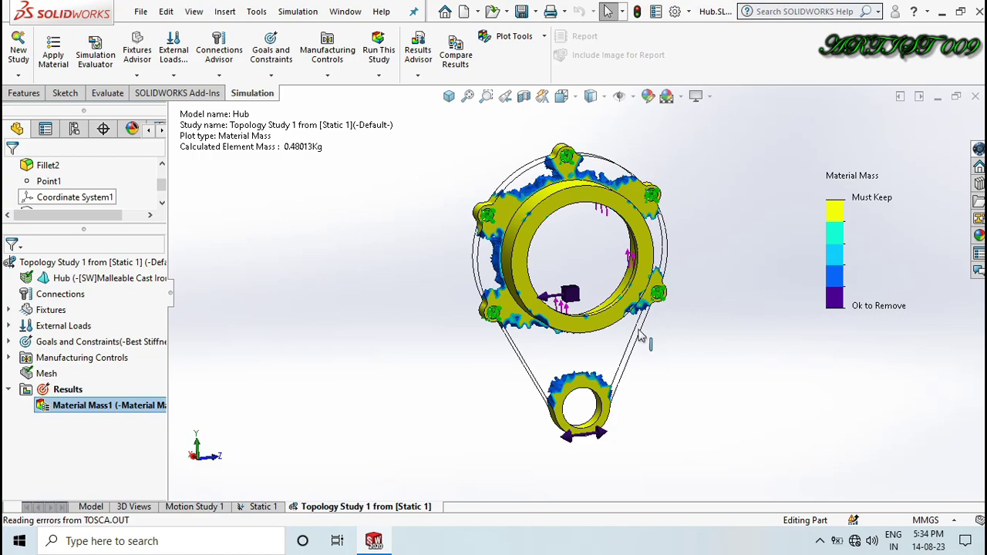
{"action": "key", "text": "Right"}
{"action": "key", "text": "Right"}
{"action": "key", "text": "Right"}
{"action": "key", "text": "Right"}
{"action": "key", "text": "Right"}
{"action": "key", "text": "Right"}
{"action": "key", "text": "Right"}
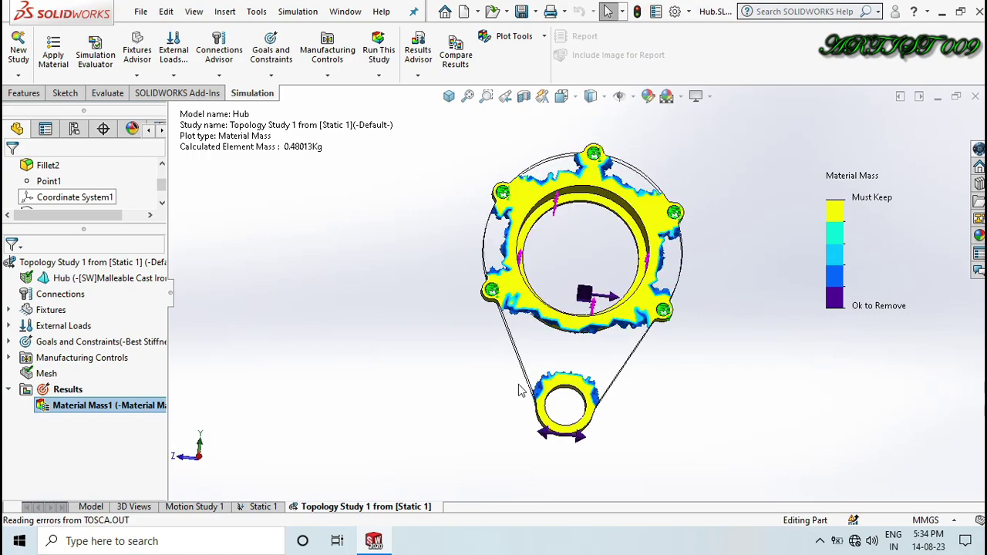
{"action": "key", "text": "Right"}
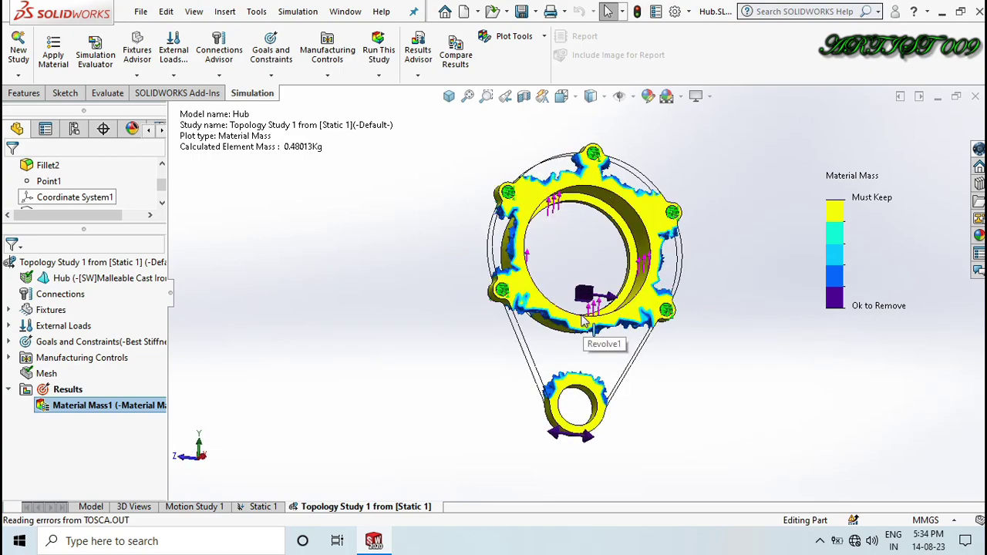
{"action": "key", "text": "Down"}
{"action": "key", "text": "Down"}
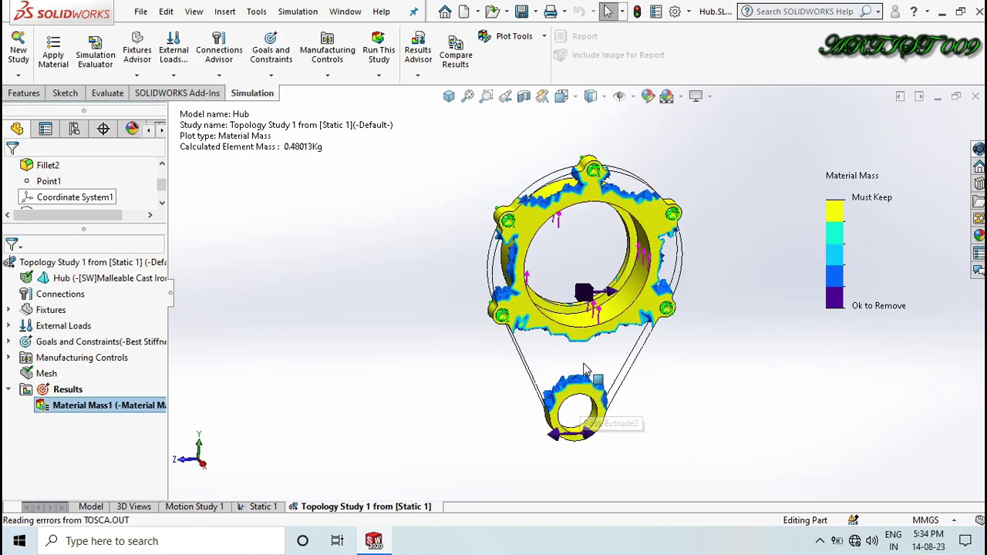
Inspect the Material Mass plot again around the hub's large flange and the small ring below it
{"action": "scroll", "coordinate": [584, 370], "scroll_direction": "down", "scroll_amount": 3}
{"action": "scroll", "coordinate": [583, 370], "scroll_direction": "up", "scroll_amount": 3}
{"action": "key", "text": "Right"}
{"action": "key", "text": "Right"}
{"action": "key", "text": "Right"}
{"action": "key", "text": "Right"}
{"action": "key", "text": "Right"}
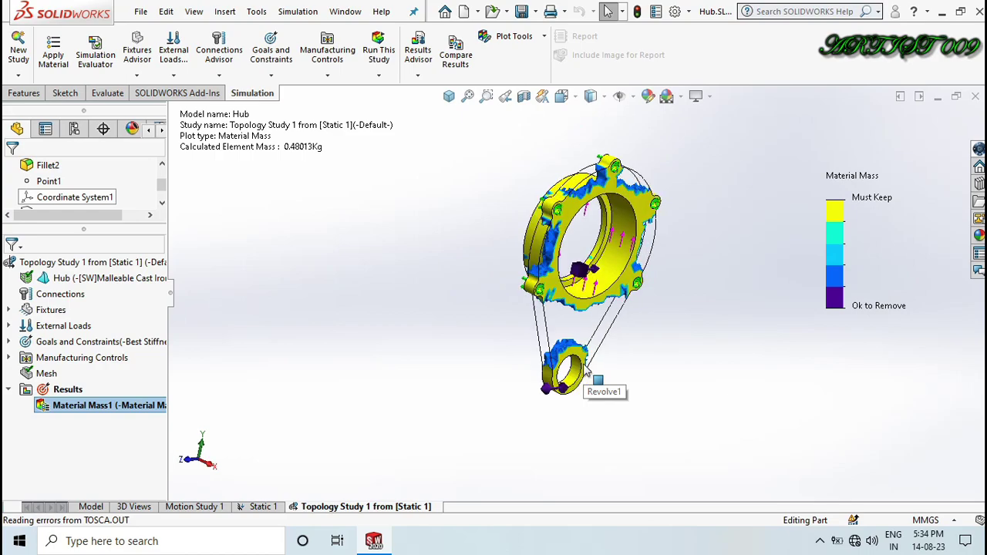
{"action": "scroll", "coordinate": [571, 306], "scroll_direction": "down", "scroll_amount": 1}
{"action": "key", "text": "Left"}
{"action": "key", "text": "Left"}
{"action": "key", "text": "Left"}
{"action": "key", "text": "Left"}
{"action": "key", "text": "Left"}
{"action": "key", "text": "Left"}
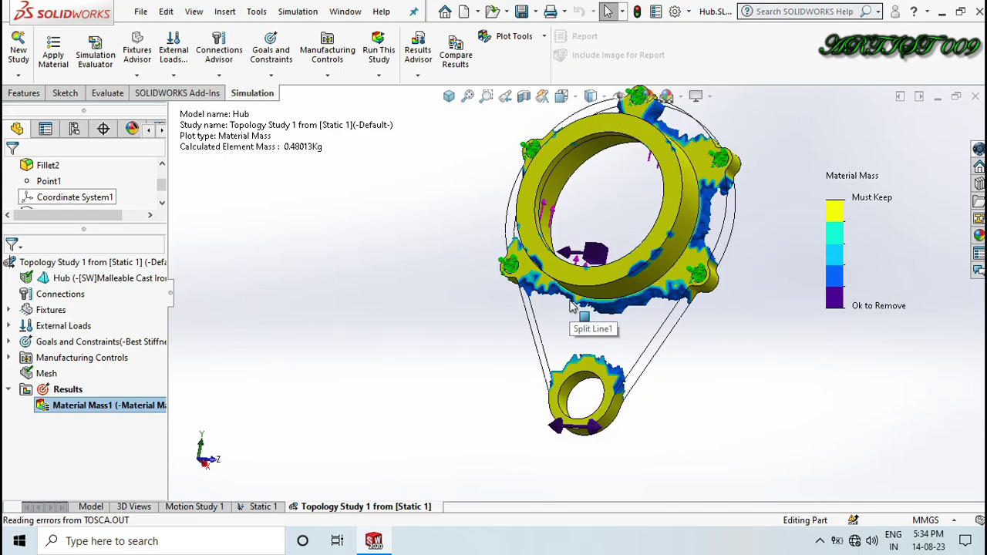
{"action": "key", "text": "Down"}
{"action": "key", "text": "Down"}
{"action": "key", "text": "Right"}
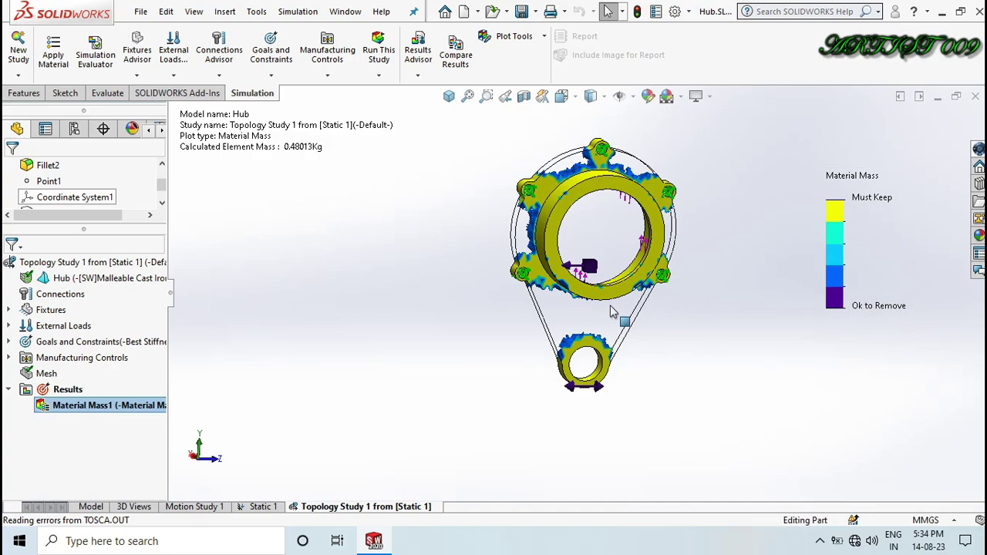
Open the definition of the Material Mass1 plot for editing
{"action": "right_click", "coordinate": [134, 409]}
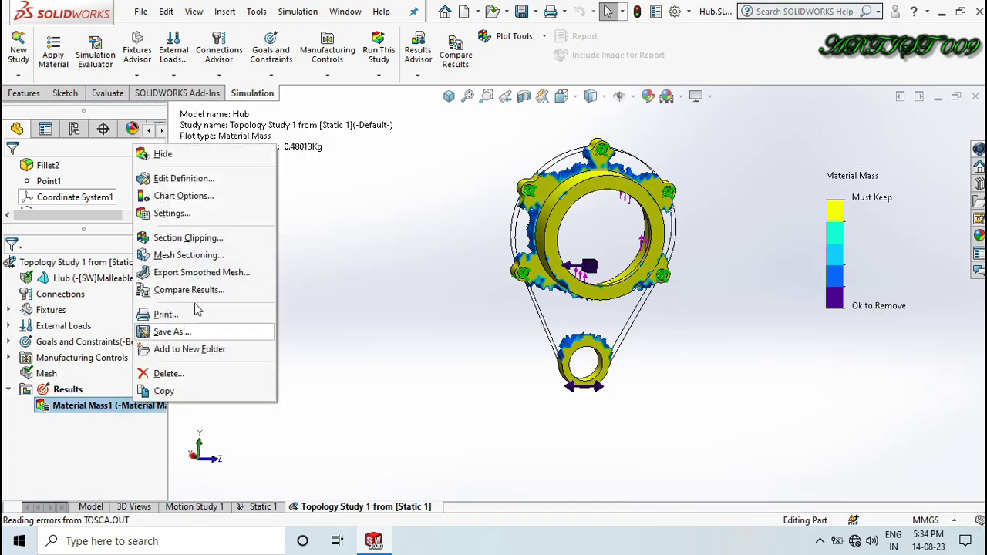
{"action": "left_click", "coordinate": [183, 178]}
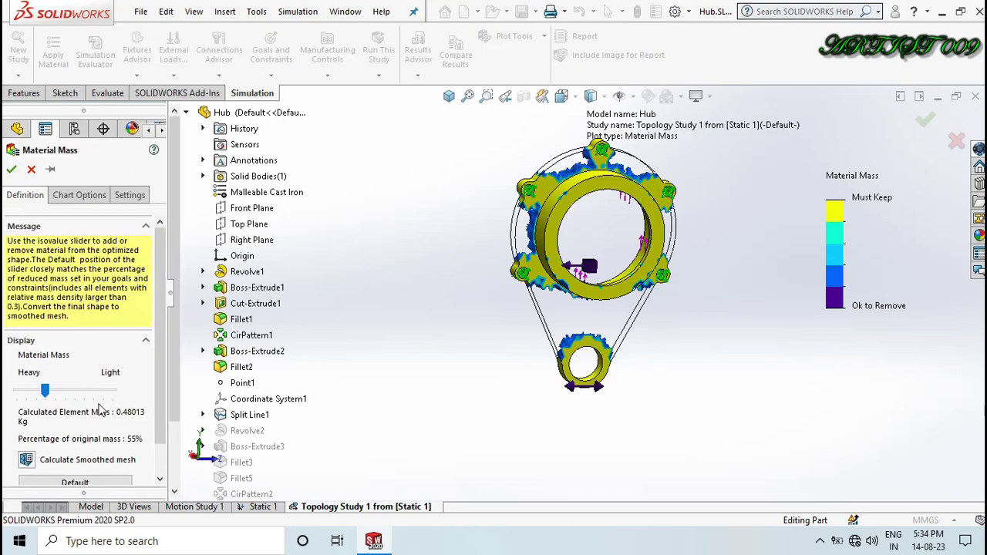
Try progressively lighter isovalue settings for the material mass, down to about 0.462 kg, and restore the default
{"action": "left_click_drag", "start_coordinate": [45, 393], "coordinate": [72, 394]}
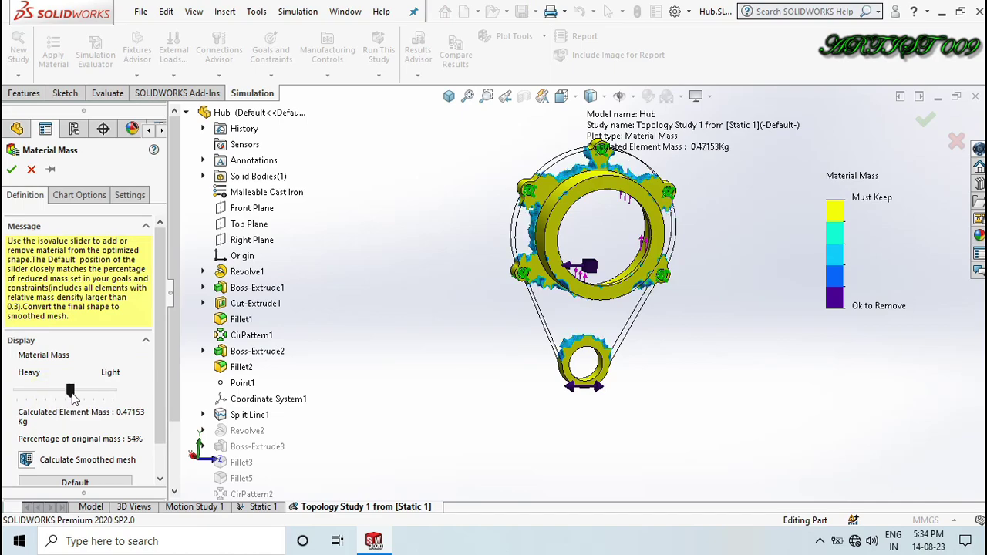
{"action": "scroll", "coordinate": [584, 181], "scroll_direction": "down", "scroll_amount": 3}
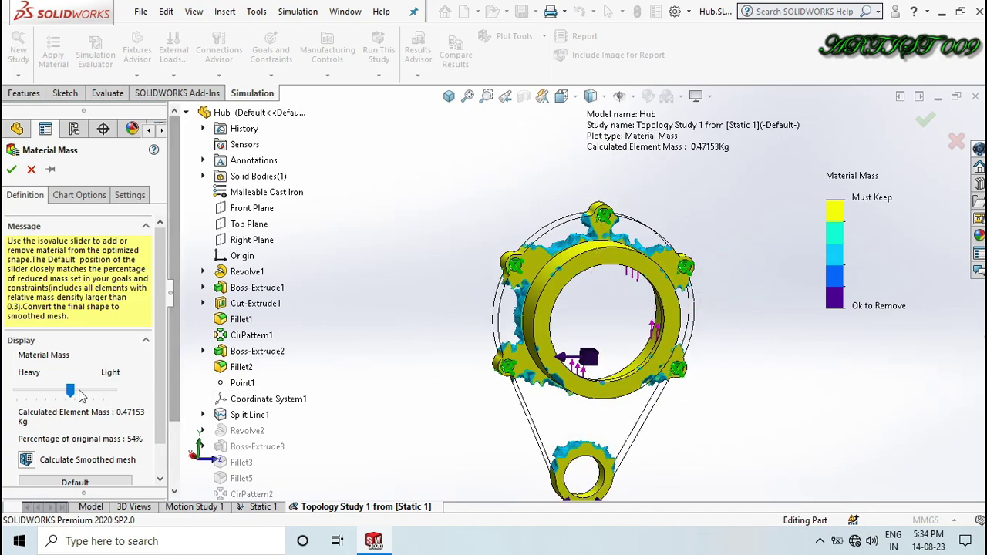
{"action": "left_click_drag", "start_coordinate": [70, 392], "coordinate": [90, 393]}
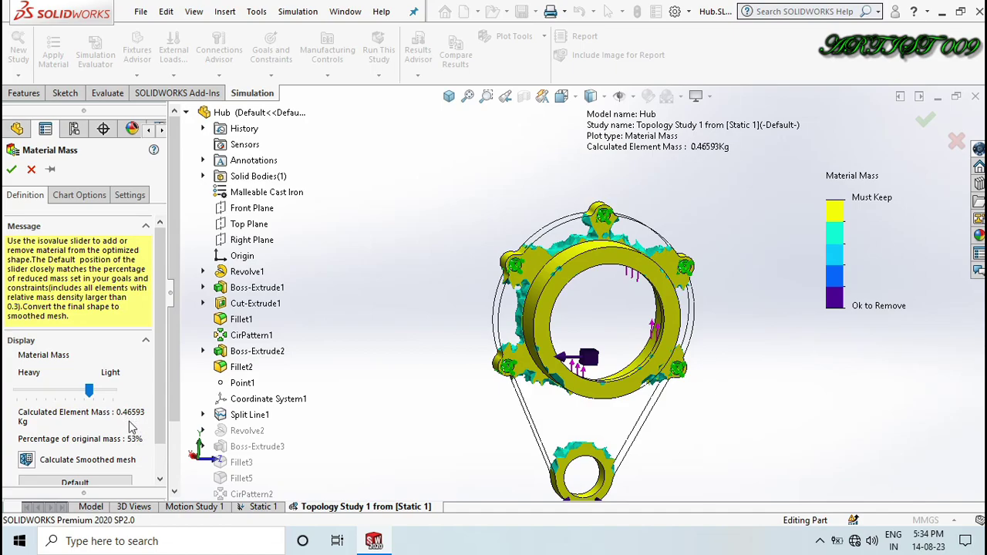
{"action": "left_click_drag", "start_coordinate": [90, 392], "coordinate": [98, 392]}
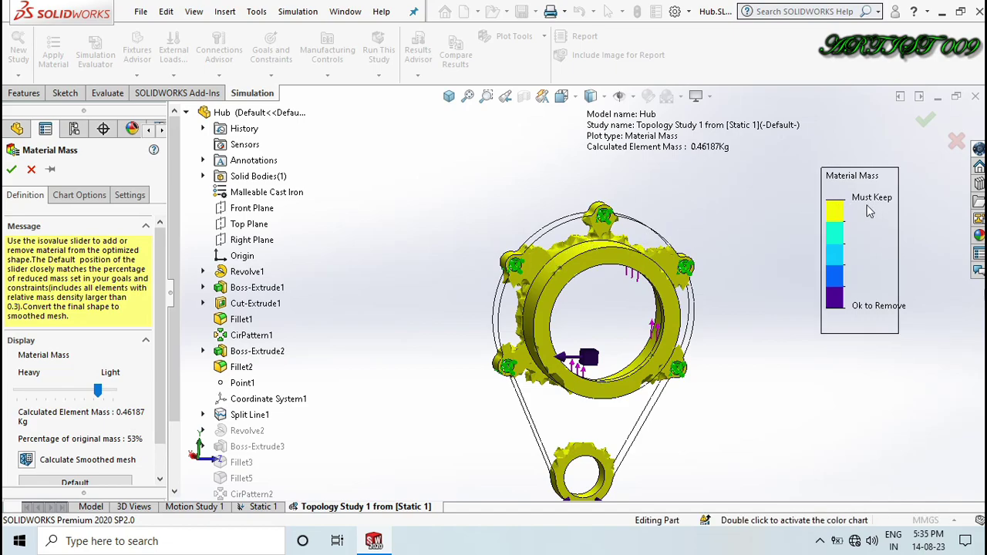
{"action": "scroll", "coordinate": [641, 244], "scroll_direction": "up", "scroll_amount": 1}
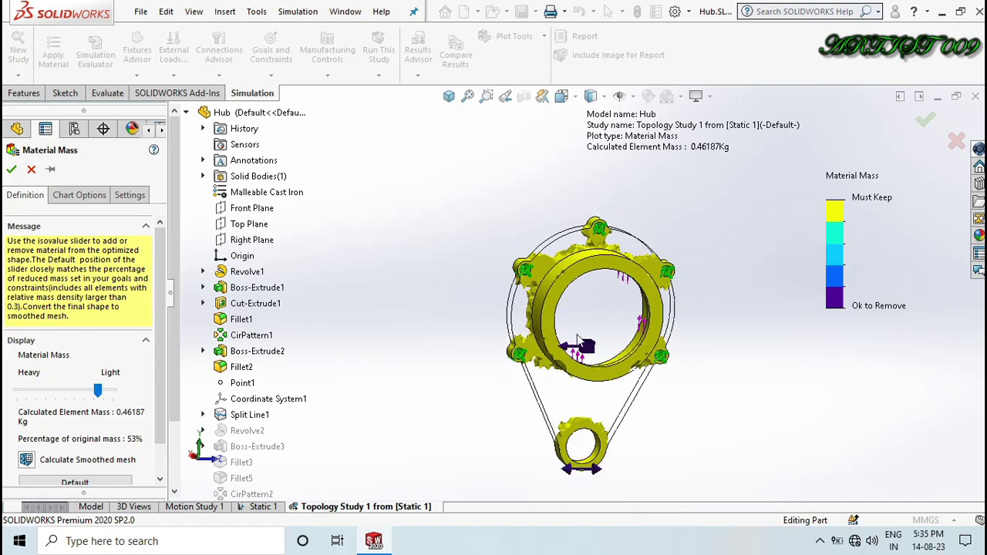
{"action": "left_click_drag", "start_coordinate": [106, 397], "coordinate": [78, 397]}
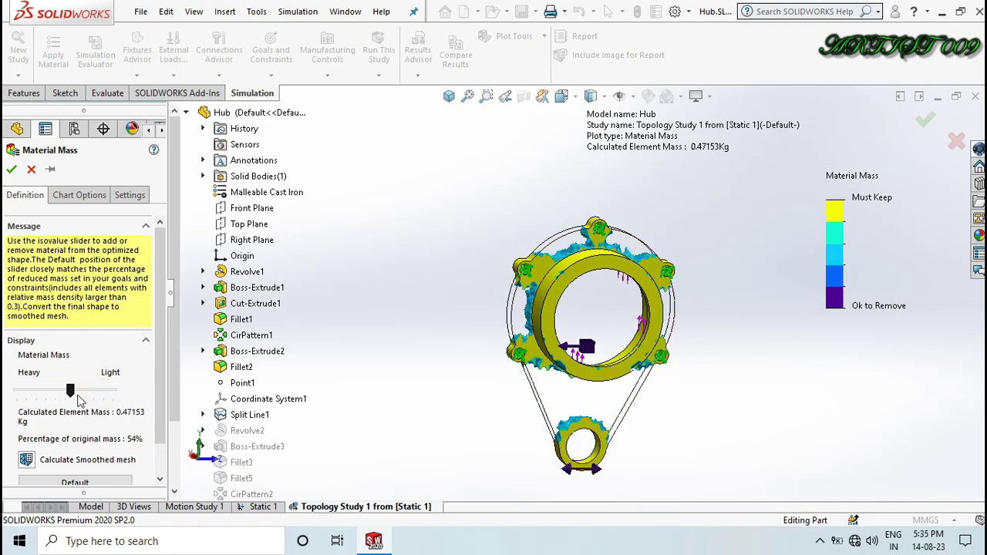
{"action": "scroll", "coordinate": [108, 435], "scroll_direction": "down", "scroll_amount": 1}
{"action": "left_click", "coordinate": [104, 444]}
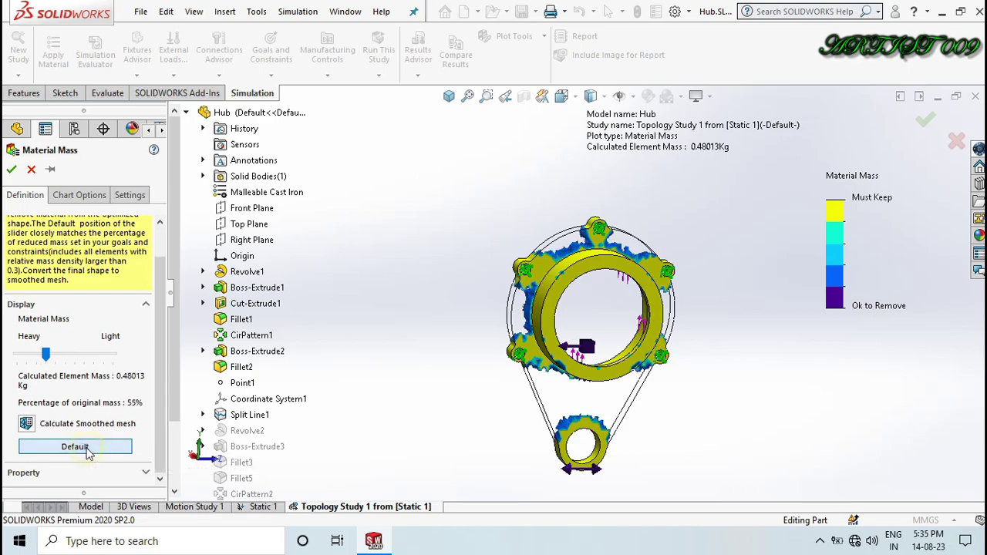
Calculate the smoothed mesh for the Material Mass plot, set the number of smoothing cycles to the smoothest setting, and accept
{"action": "left_click", "coordinate": [26, 424]}
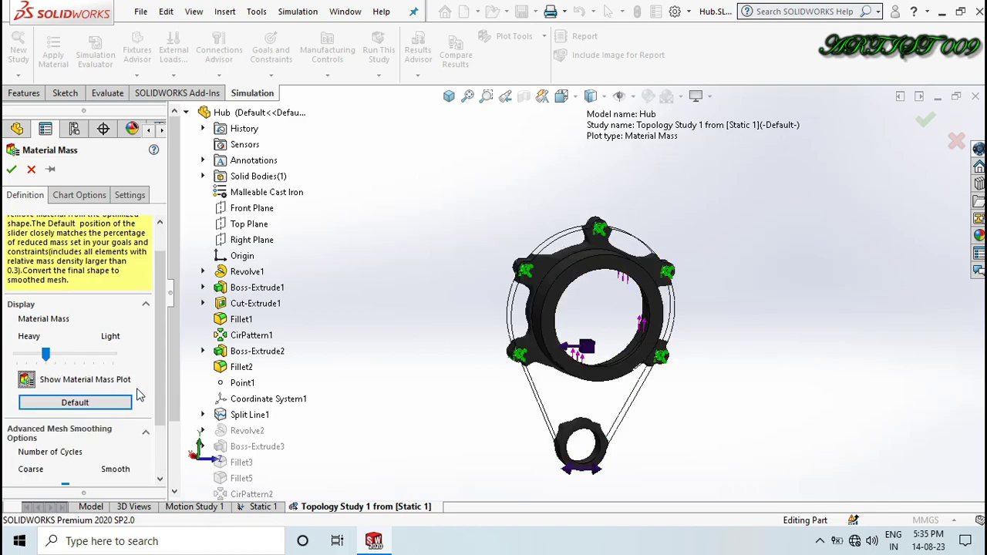
{"action": "scroll", "coordinate": [158, 402], "scroll_direction": "down", "scroll_amount": 3}
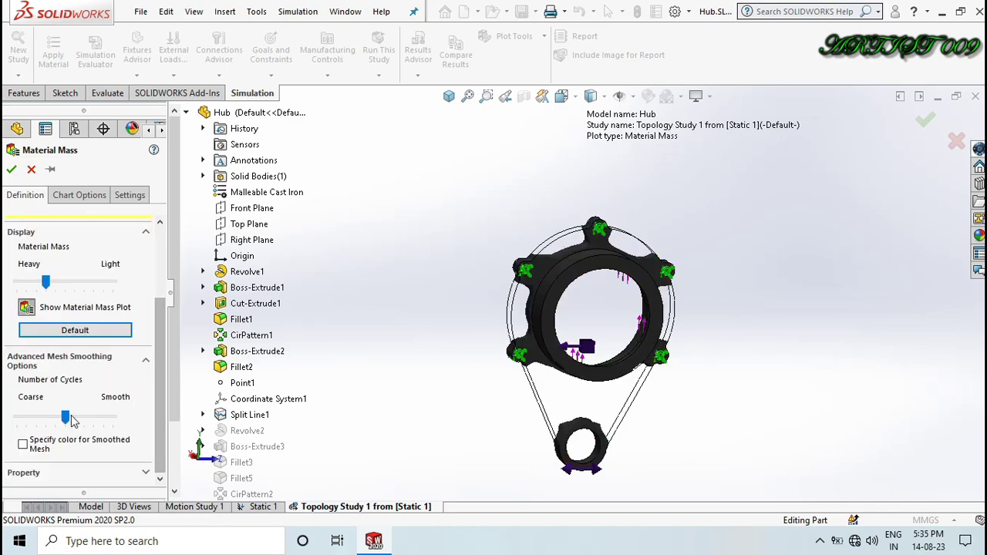
{"action": "left_click_drag", "start_coordinate": [66, 419], "coordinate": [124, 421]}
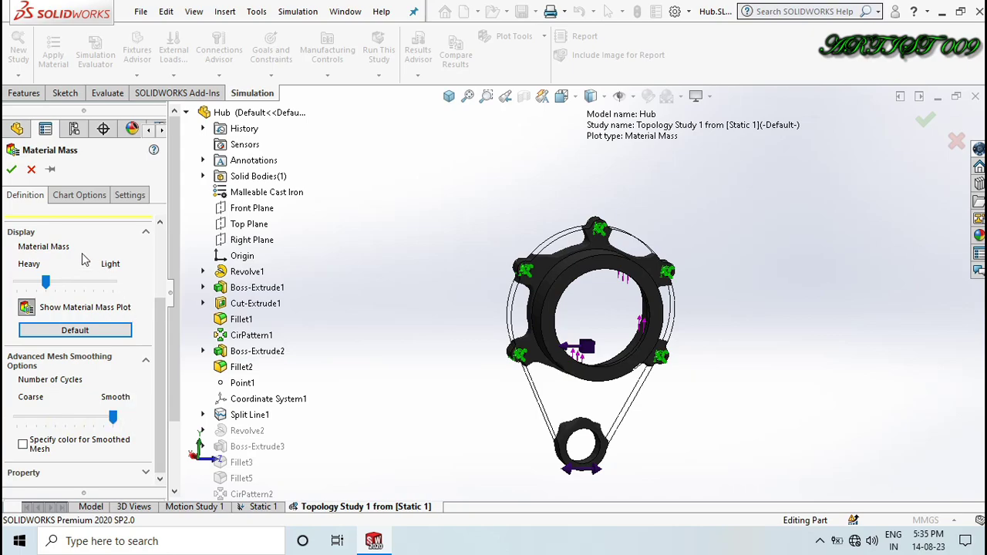
{"action": "left_click", "coordinate": [12, 170]}
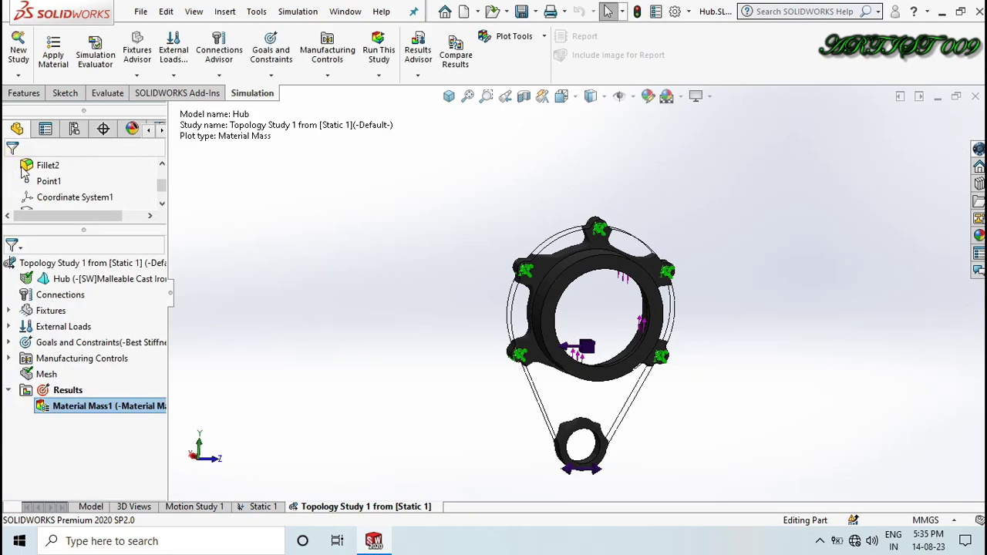
Change the scene to Backdrop - Grey with Overhead Light
{"action": "left_click", "coordinate": [680, 97]}
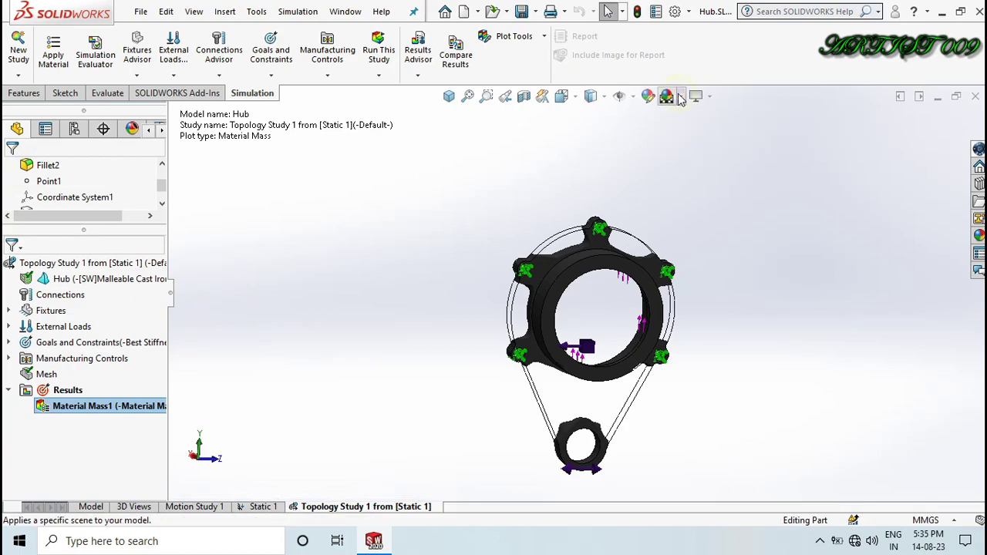
{"action": "left_click", "coordinate": [694, 151]}
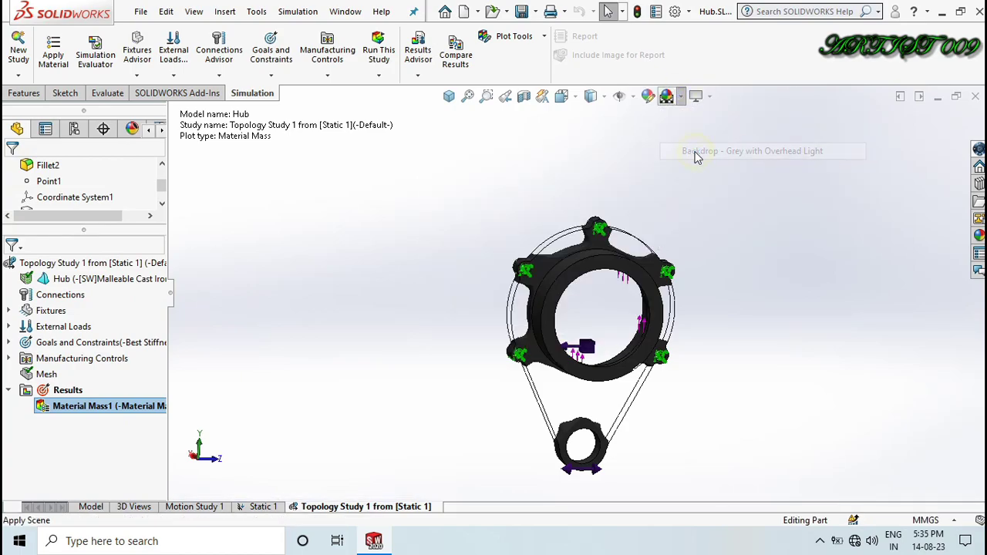
Examine the smoothed hub shape from both faces and the sides, including the bolt lugs and the small lower ring
{"action": "scroll", "coordinate": [594, 354], "scroll_direction": "down", "scroll_amount": 4}
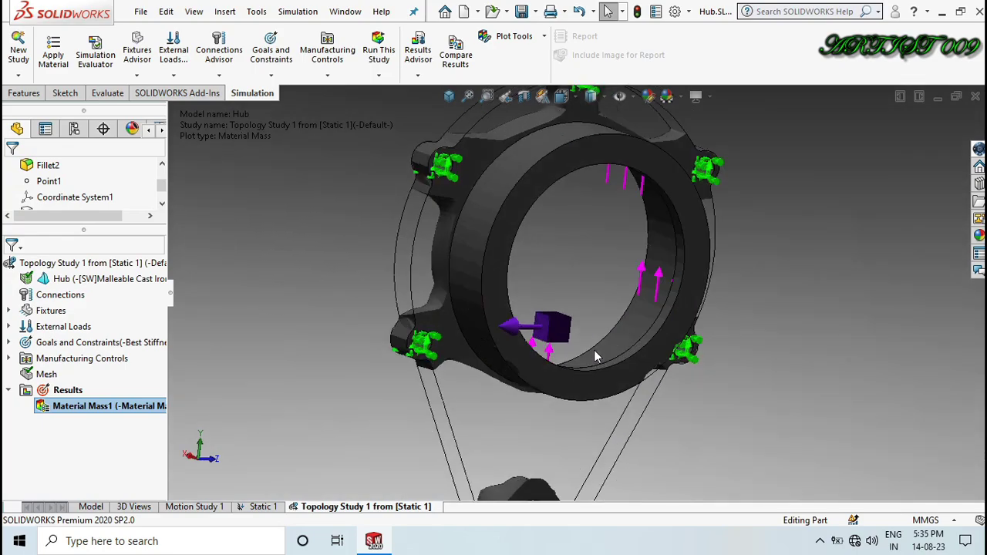
{"action": "middle_click_drag", "start_coordinate": [595, 354], "coordinate": [596, 356]}
{"action": "scroll", "coordinate": [594, 355], "scroll_direction": "up", "scroll_amount": 3}
{"action": "scroll", "coordinate": [498, 300], "scroll_direction": "down", "scroll_amount": 4}
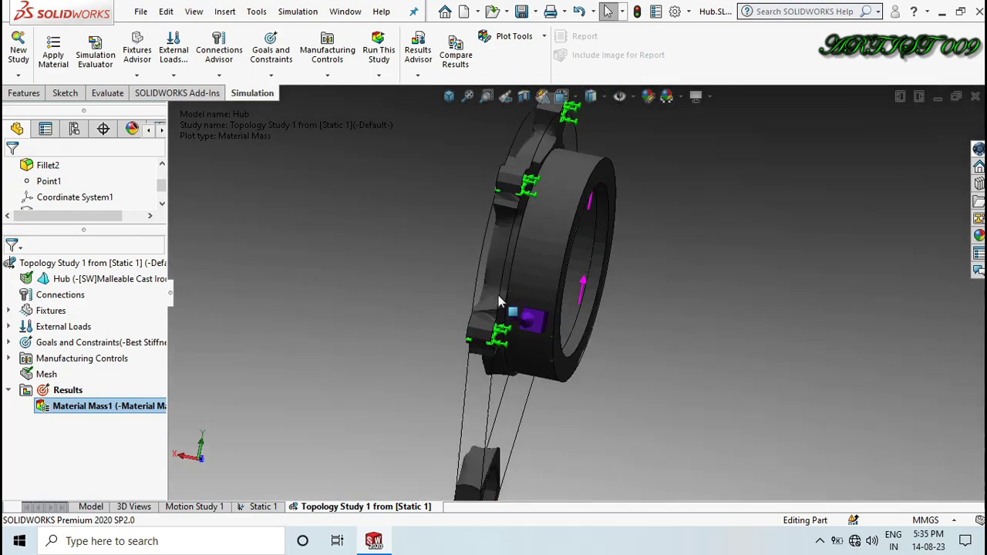
{"action": "middle_click_drag", "start_coordinate": [497, 299], "coordinate": [498, 300]}
{"action": "key", "text": "ctrl+4"}
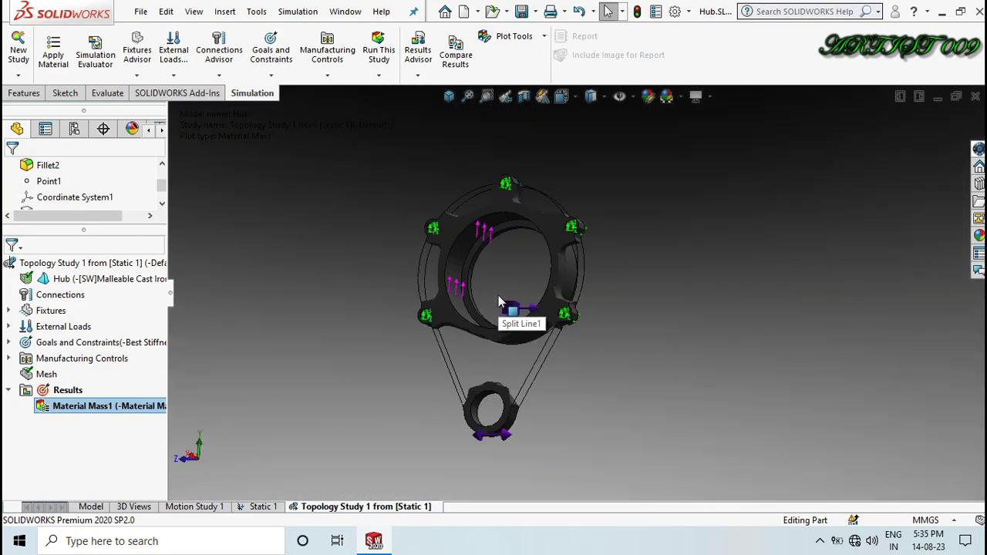
{"action": "key", "text": "ctrl+7"}
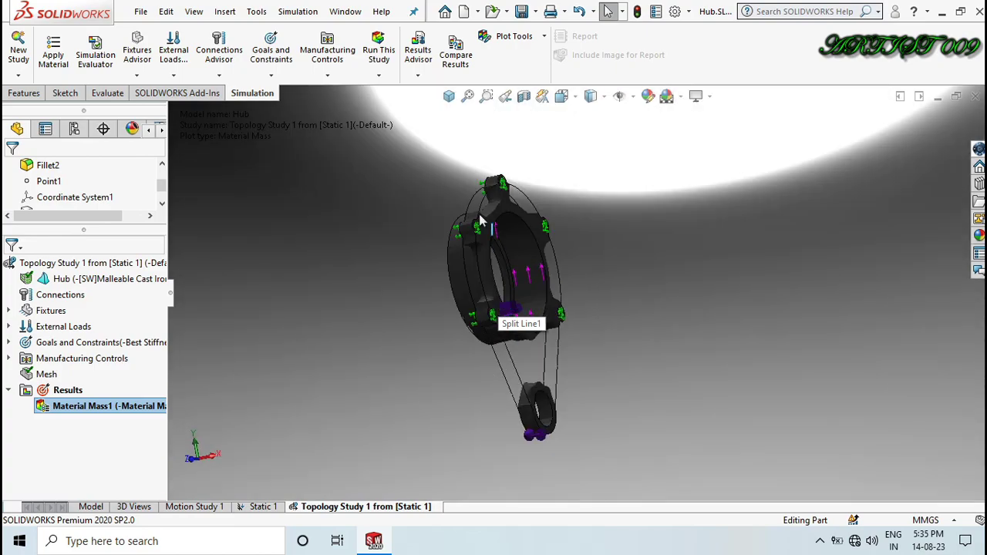
{"action": "scroll", "coordinate": [479, 212], "scroll_direction": "down", "scroll_amount": 2}
{"action": "scroll", "coordinate": [479, 213], "scroll_direction": "down", "scroll_amount": 5}
{"action": "middle_click_drag", "start_coordinate": [479, 213], "coordinate": [454, 212]}
{"action": "scroll", "coordinate": [478, 212], "scroll_direction": "up", "scroll_amount": 6}
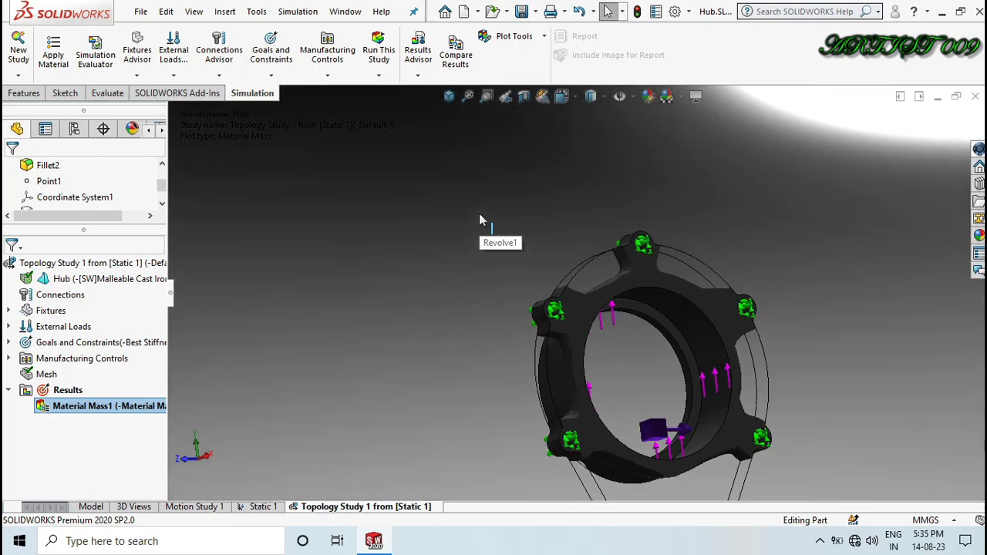
{"action": "scroll", "coordinate": [479, 214], "scroll_direction": "up", "scroll_amount": 1}
{"action": "middle_click_drag", "start_coordinate": [652, 445], "coordinate": [763, 445]}
{"action": "scroll", "coordinate": [653, 446], "scroll_direction": "up", "scroll_amount": 2}
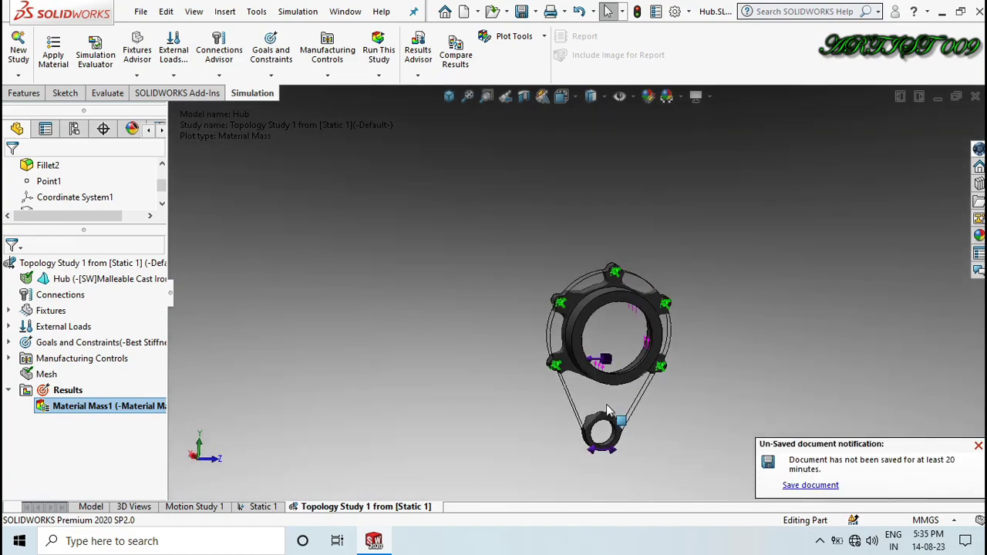
{"action": "scroll", "coordinate": [609, 410], "scroll_direction": "down", "scroll_amount": 2}
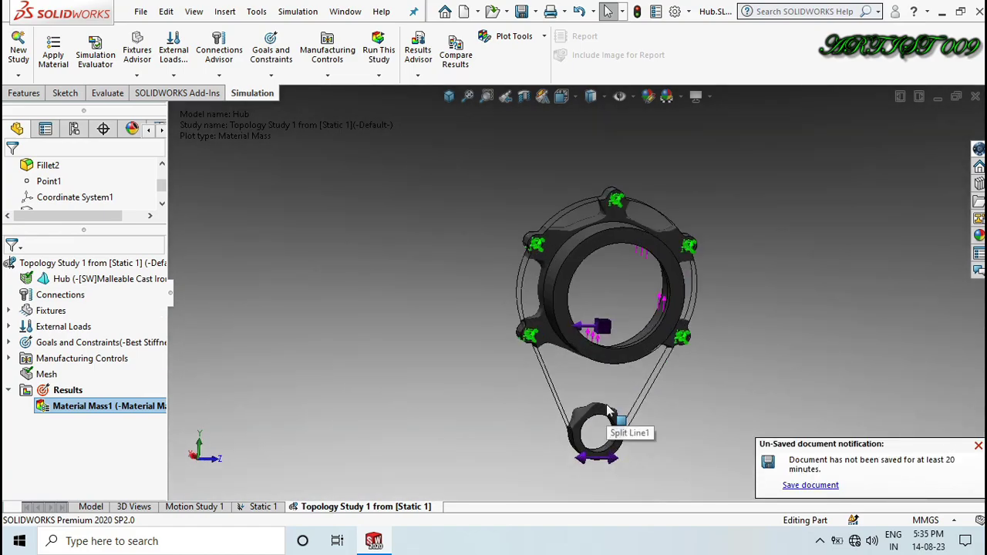
Export the smoothed mesh of the Material Mass plot into the current active configuration as a solid body
{"action": "right_click", "coordinate": [90, 406]}
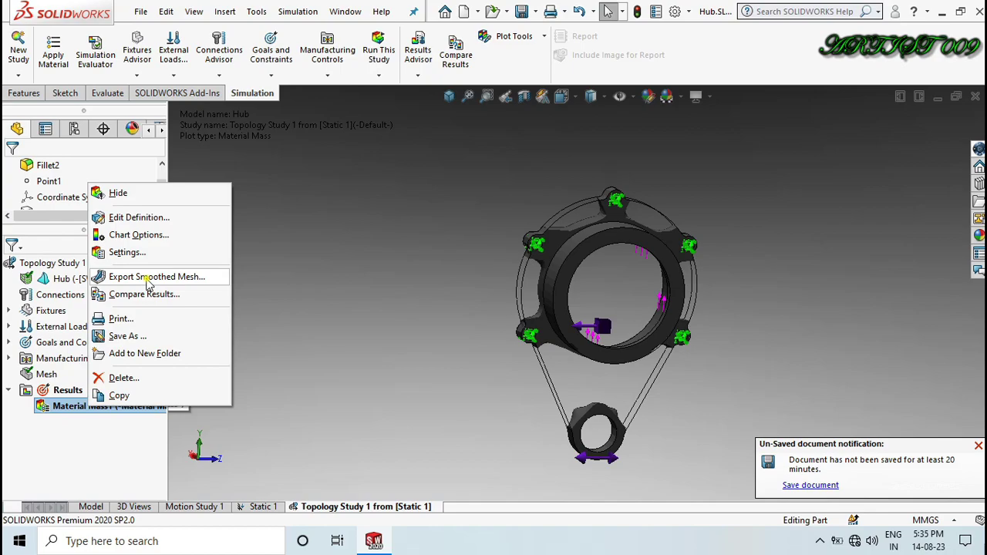
{"action": "left_click", "coordinate": [149, 277]}
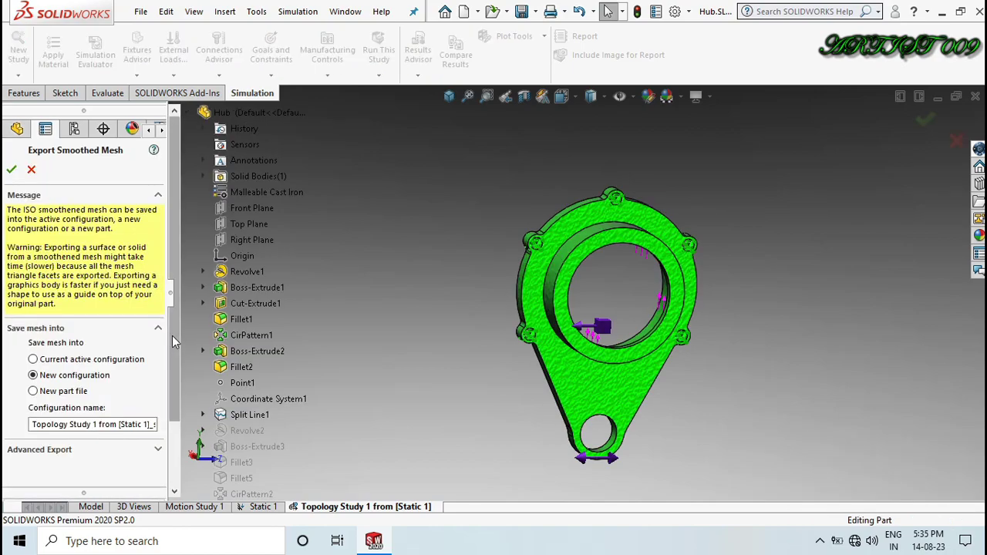
{"action": "scroll", "coordinate": [174, 341], "scroll_direction": "down", "scroll_amount": 2}
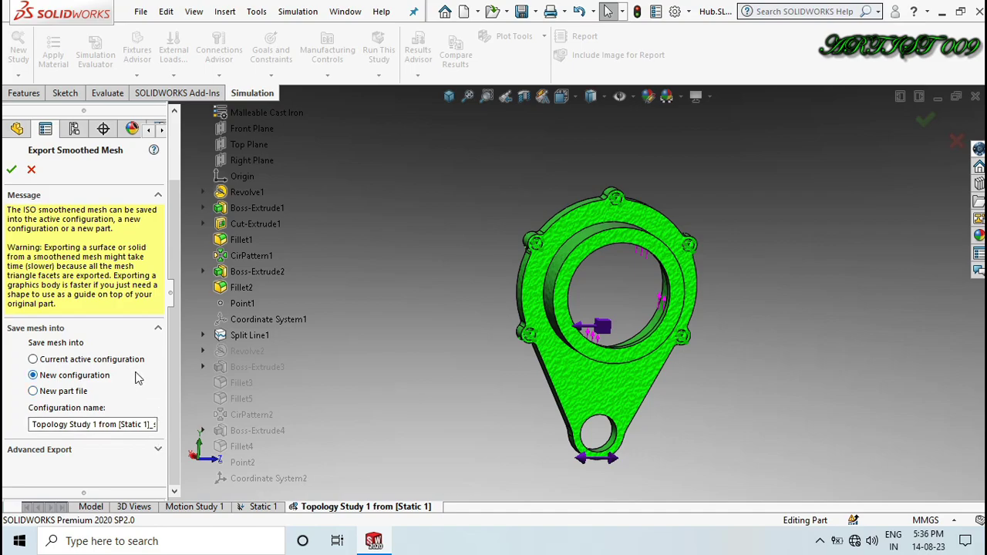
{"action": "left_click", "coordinate": [33, 359]}
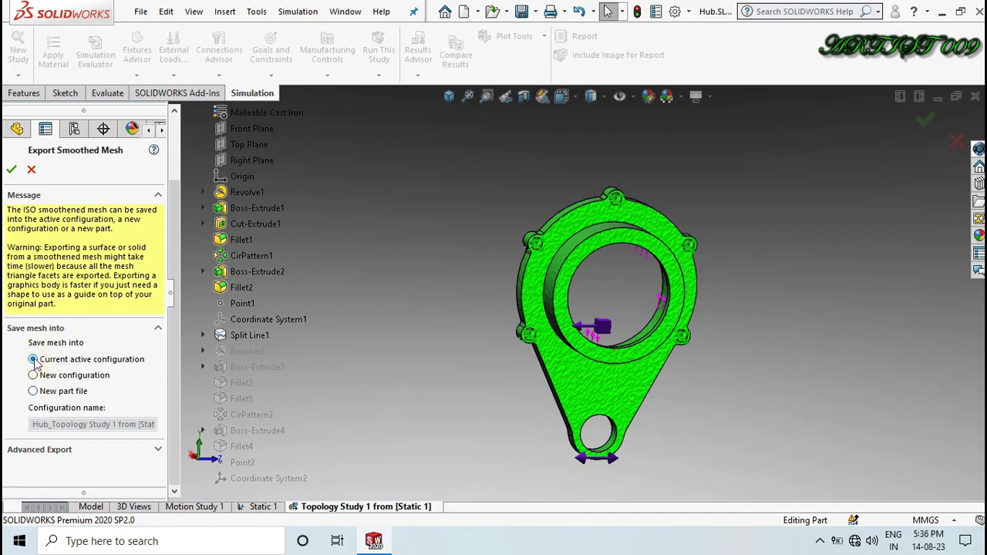
{"action": "left_click", "coordinate": [158, 449]}
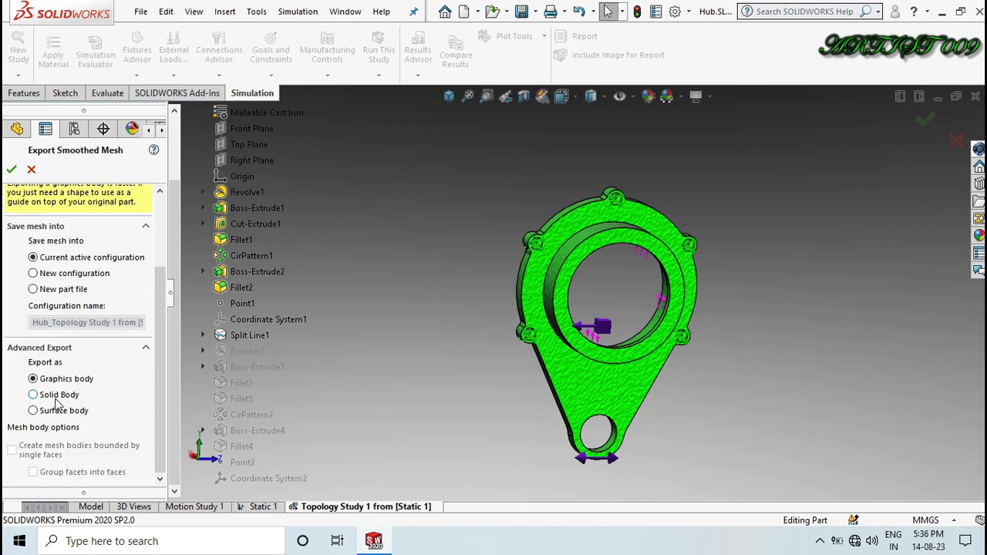
{"action": "left_click", "coordinate": [33, 395]}
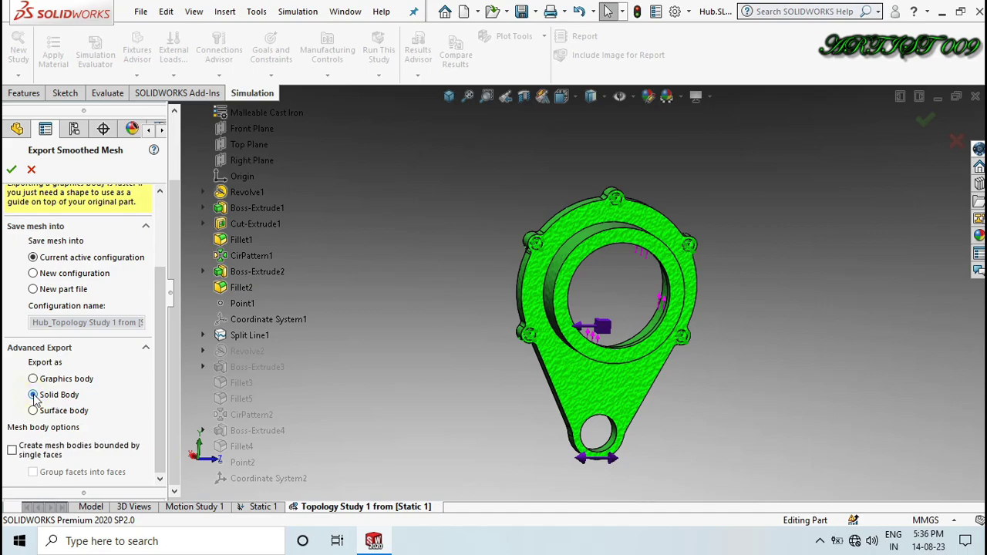
{"action": "left_click", "coordinate": [12, 169]}
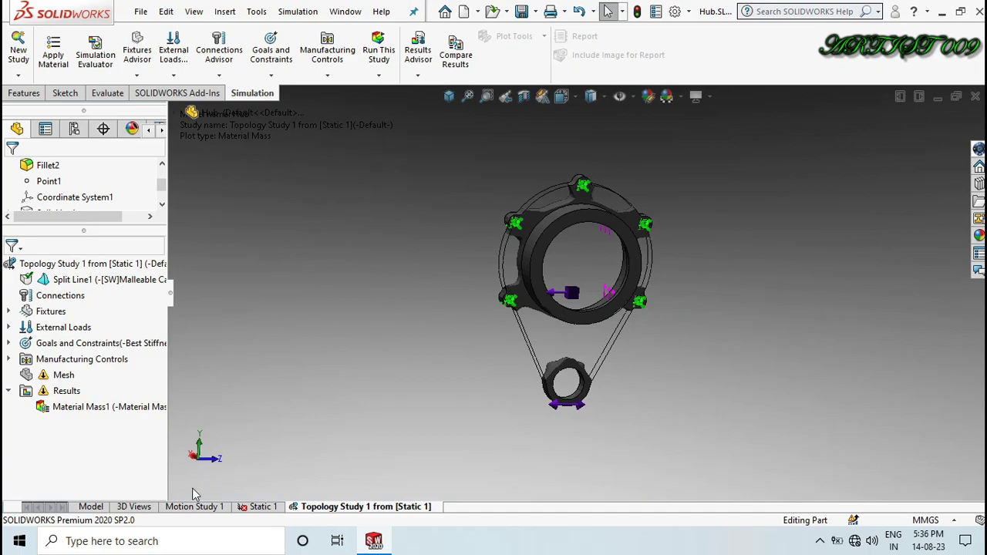
Return from the topology study to the part model and apply the 3 Point Faded scene
{"action": "left_click", "coordinate": [91, 506]}
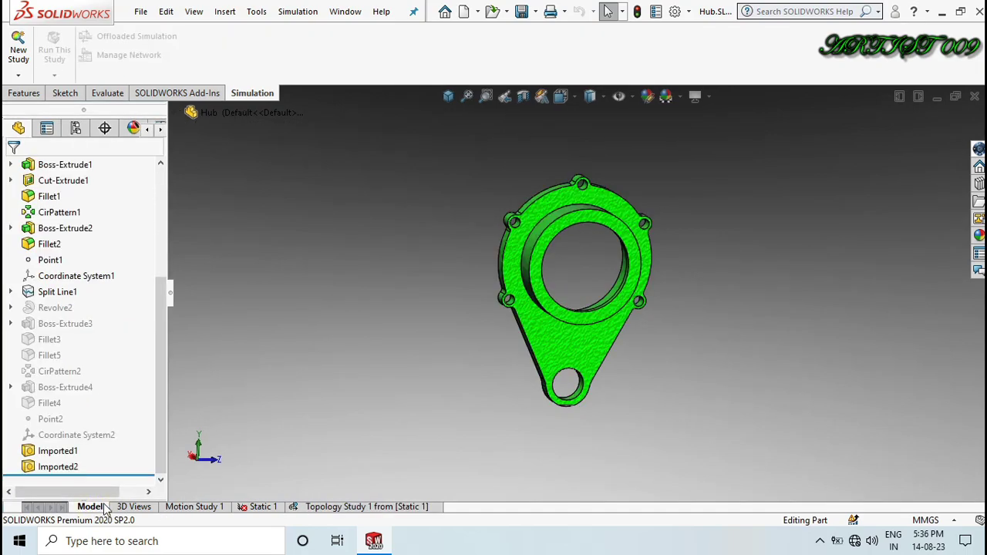
{"action": "left_click", "coordinate": [695, 95]}
{"action": "left_click", "coordinate": [678, 97]}
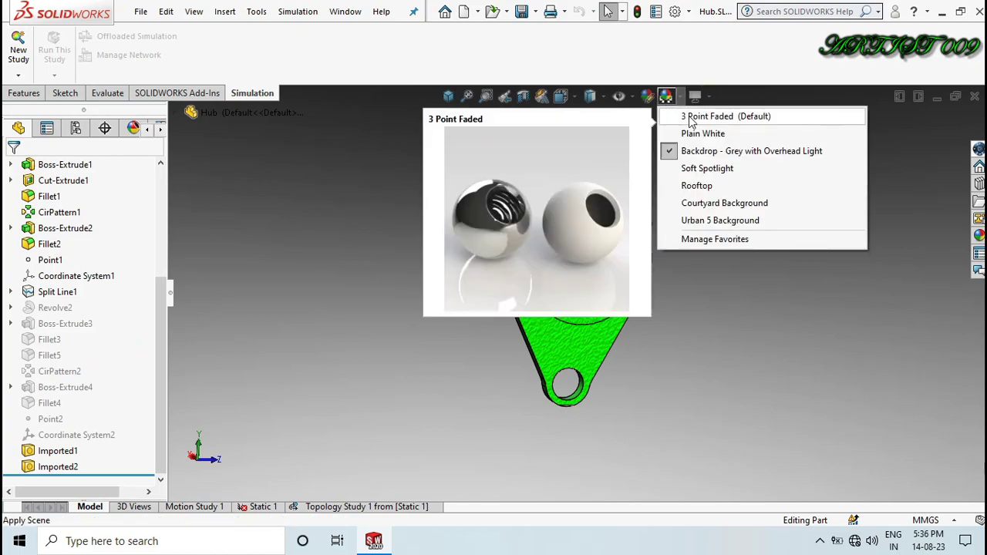
{"action": "left_click", "coordinate": [688, 116]}
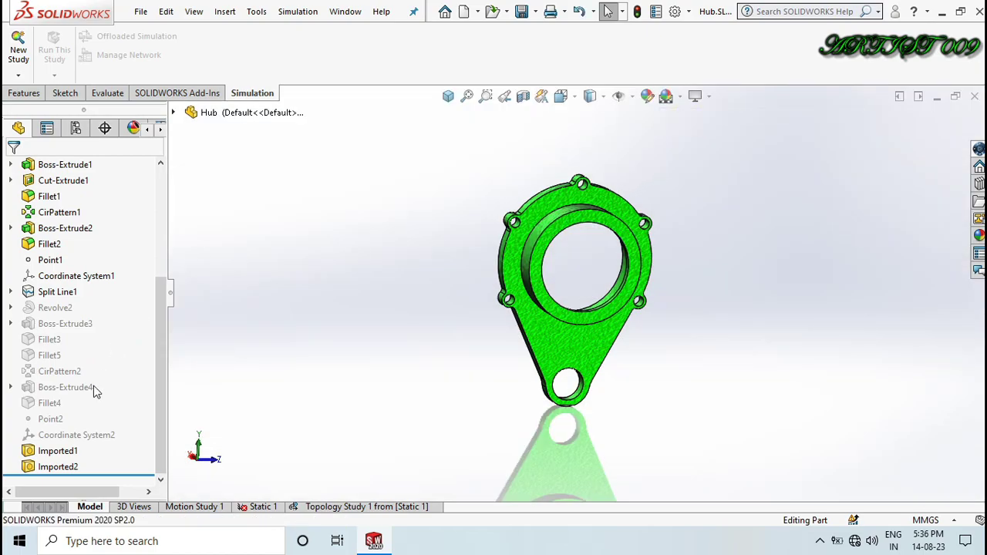
Hide the original hub body and show the two imported mesh bodies, Imported1 and Imported2
{"action": "key", "text": "Tab"}
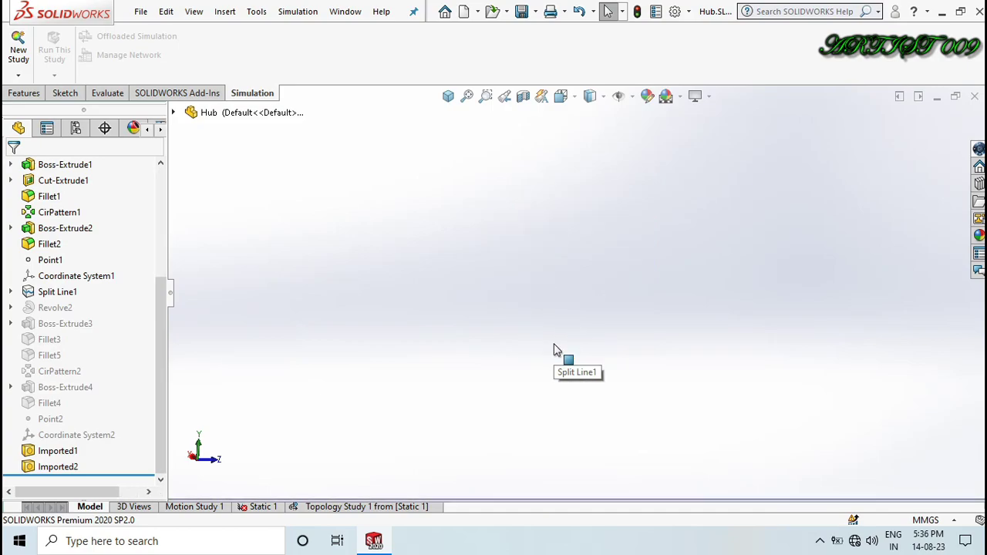
{"action": "left_click", "coordinate": [68, 451]}
{"action": "left_click", "coordinate": [76, 430]}
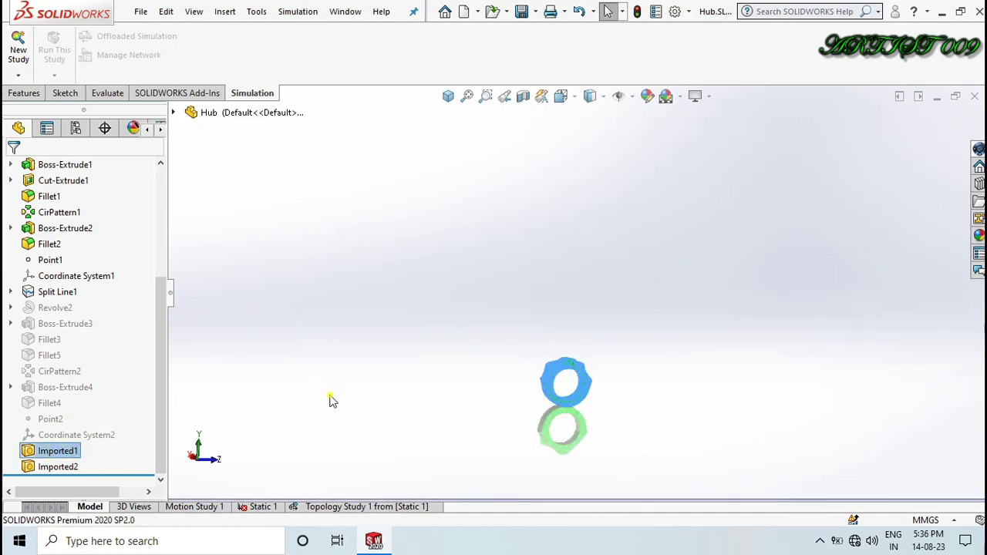
{"action": "left_click", "coordinate": [59, 467]}
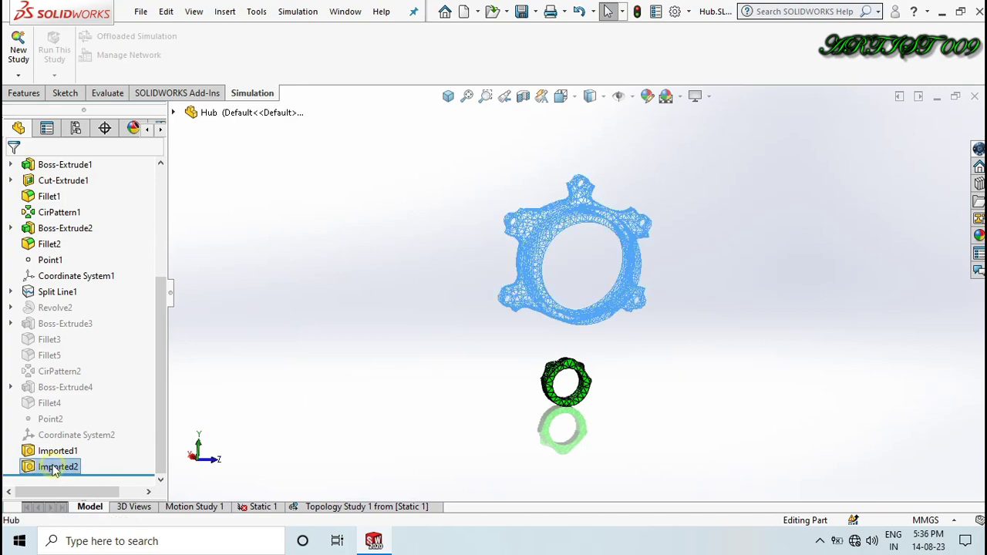
{"action": "left_click", "coordinate": [66, 446]}
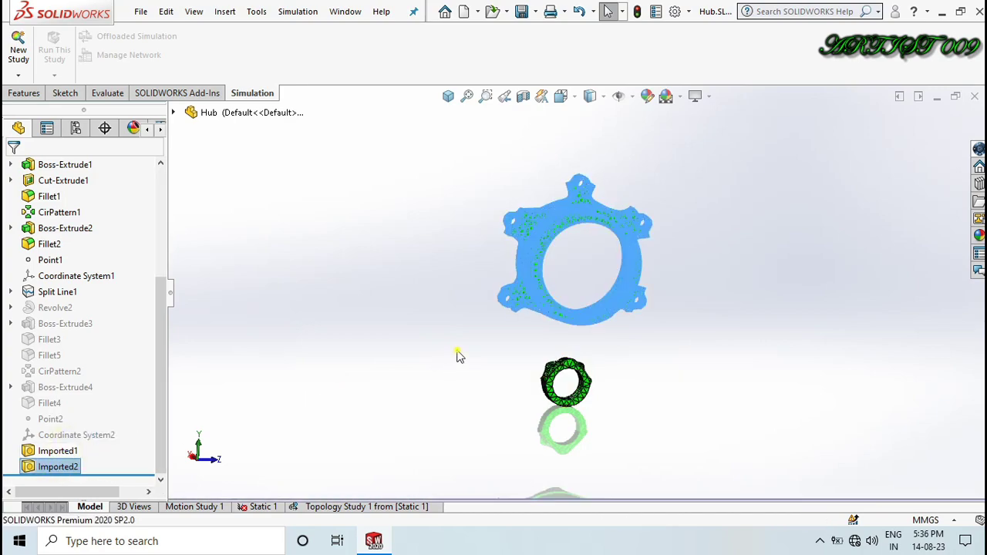
Examine the imported mesh bodies of the hub ring and the small lower ring from both faces, the sides and in isometric view
{"action": "scroll", "coordinate": [568, 268], "scroll_direction": "down", "scroll_amount": 1}
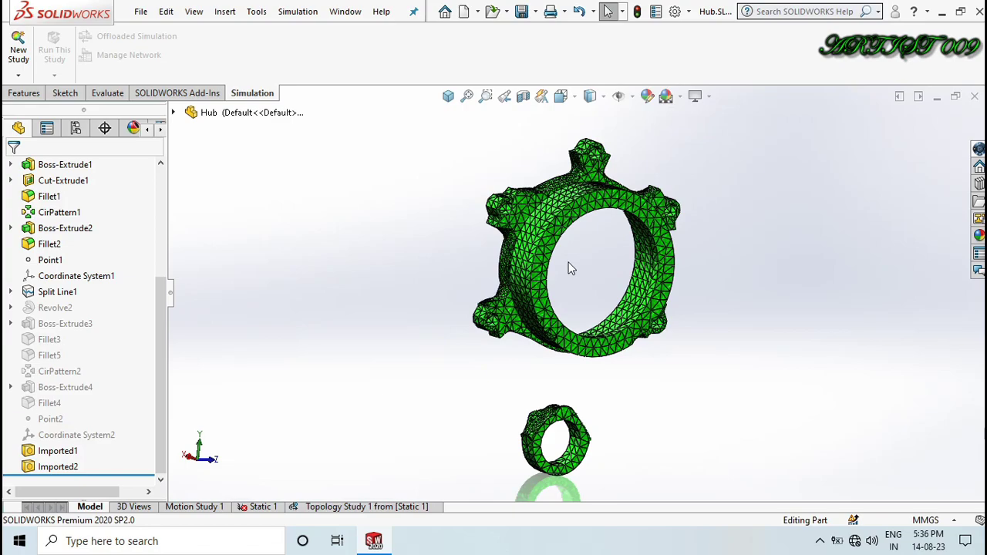
{"action": "key", "text": "Right"}
{"action": "key", "text": "Right"}
{"action": "key", "text": "Right"}
{"action": "key", "text": "Right"}
{"action": "key", "text": "Right"}
{"action": "key", "text": "Right"}
{"action": "key", "text": "Right"}
{"action": "key", "text": "Right"}
{"action": "key", "text": "Right"}
{"action": "key", "text": "Right"}
{"action": "key", "text": "Right"}
{"action": "key", "text": "Right"}
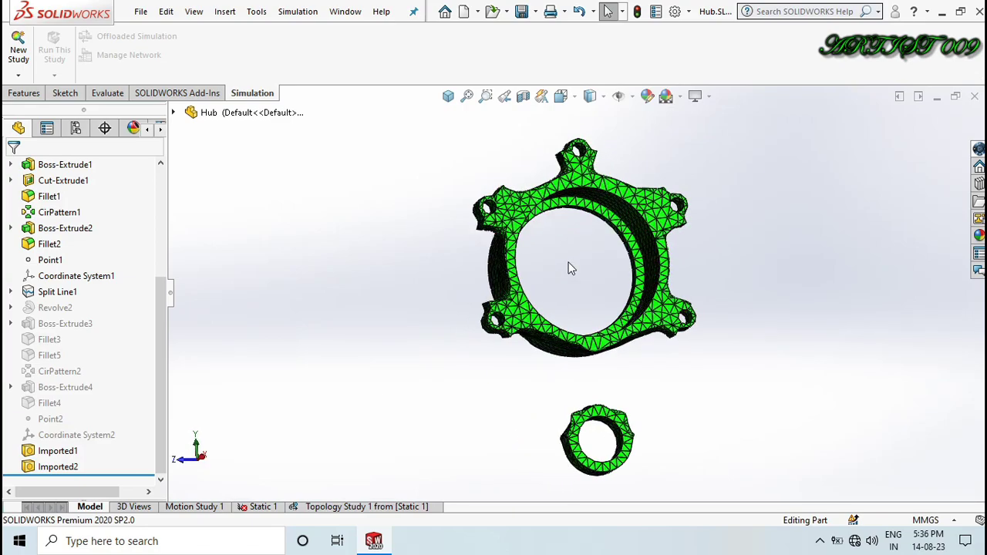
{"action": "key", "text": "Down"}
{"action": "key", "text": "Down"}
{"action": "key", "text": "Down"}
{"action": "key", "text": "Left"}
{"action": "key", "text": "Left"}
{"action": "key", "text": "Left"}
{"action": "key", "text": "Left"}
{"action": "key", "text": "Left"}
{"action": "key", "text": "Left"}
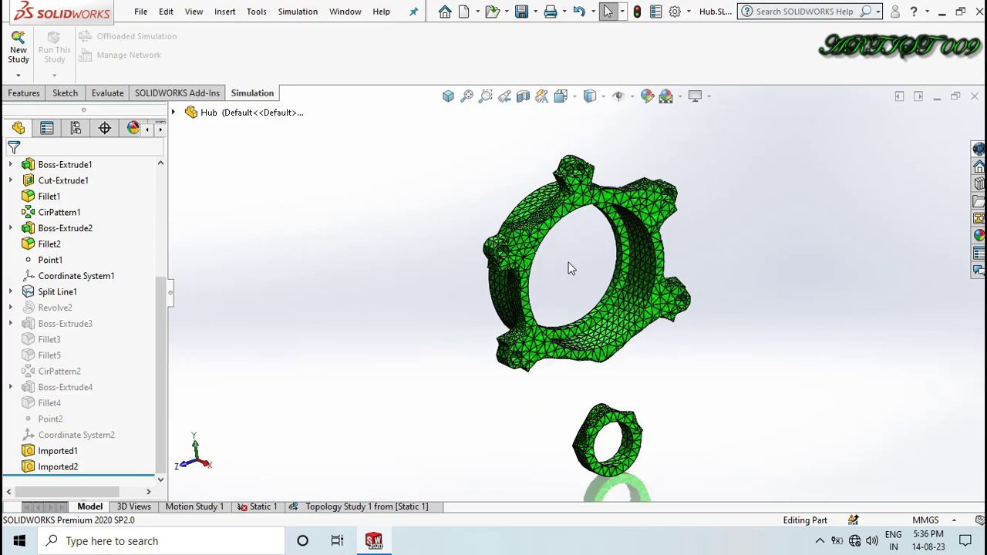
{"action": "key", "text": "Left"}
{"action": "key", "text": "Left"}
{"action": "key", "text": "Left"}
{"action": "key", "text": "Left"}
{"action": "key", "text": "Left"}
{"action": "key", "text": "Left"}
{"action": "key", "text": "Left"}
{"action": "key", "text": "Left"}
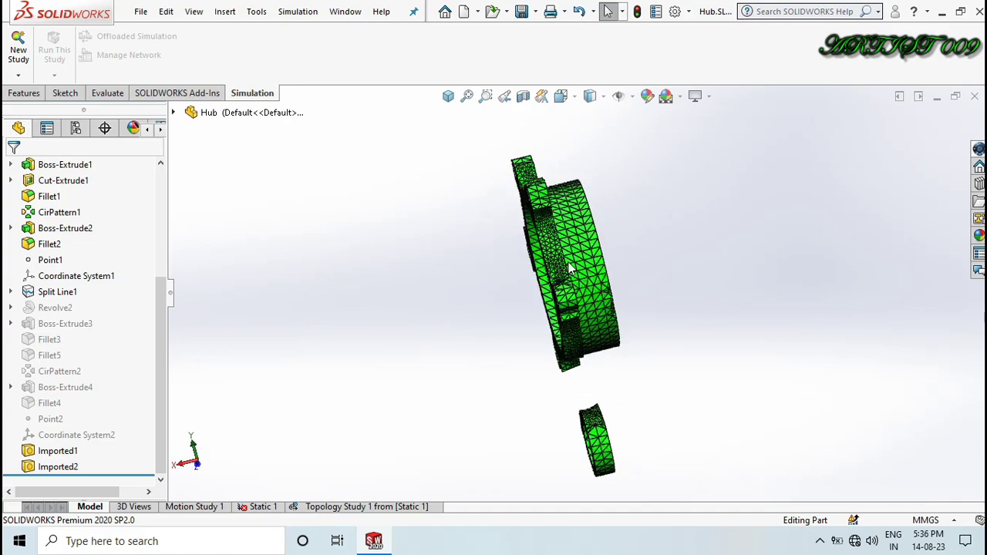
{"action": "key", "text": "Left"}
{"action": "key", "text": "Down"}
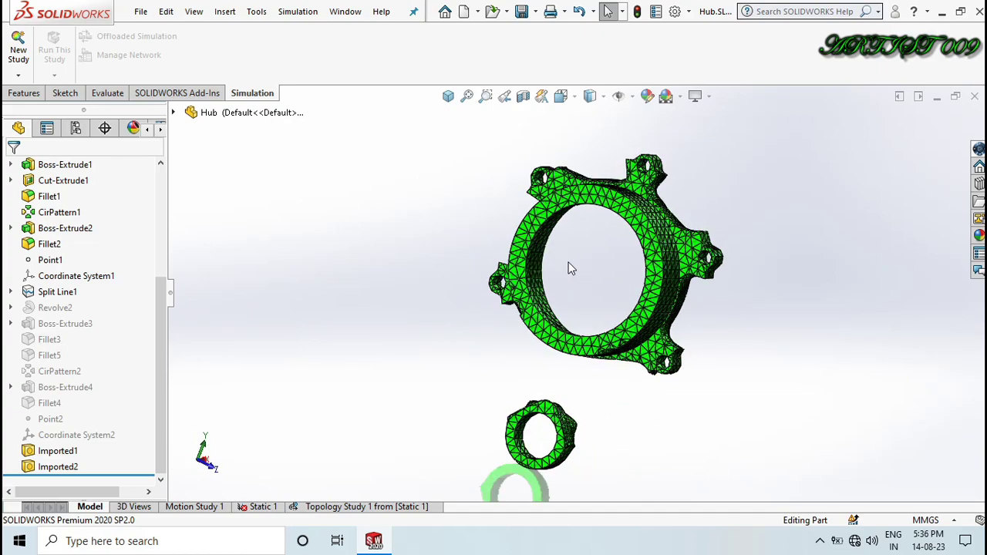
{"action": "key", "text": "Left"}
{"action": "key", "text": "Down"}
{"action": "key", "text": "Up"}
{"action": "key", "text": "Left"}
{"action": "key", "text": "ctrl+7"}
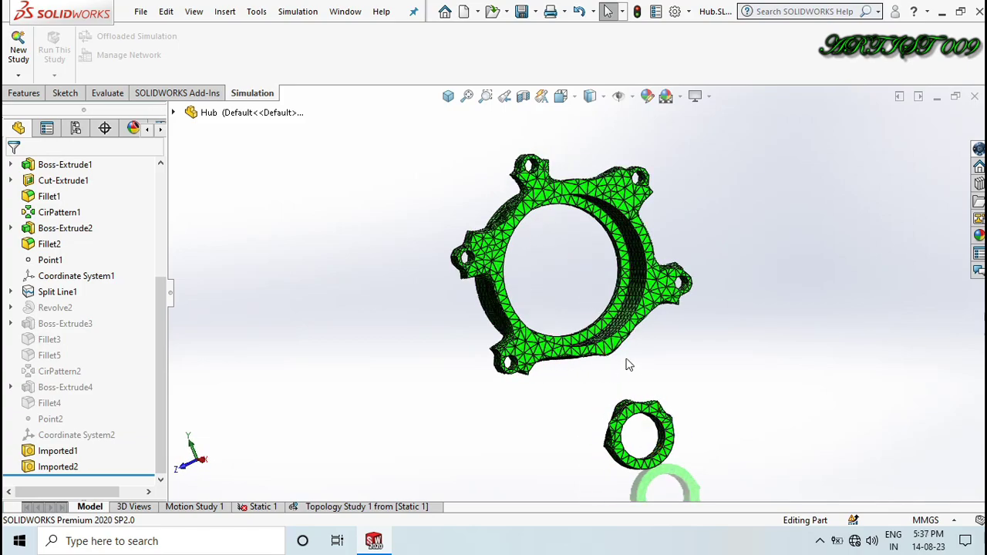
{"action": "key", "text": "Right"}
{"action": "key", "text": "Right"}
{"action": "key", "text": "Right"}
{"action": "key", "text": "Right"}
{"action": "key", "text": "Right"}
{"action": "key", "text": "Right"}
{"action": "key", "text": "Right"}
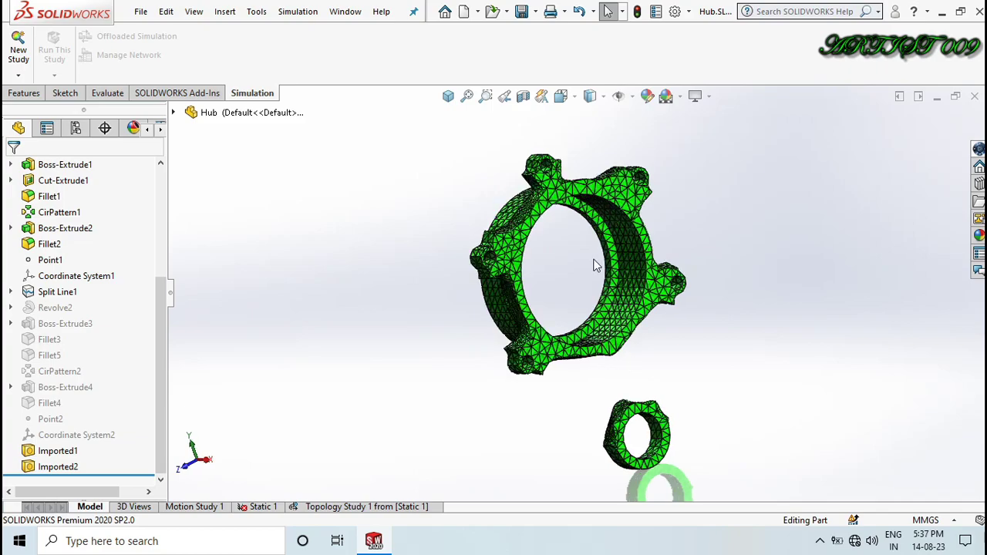
{"action": "key", "text": "Right"}
{"action": "key", "text": "Right"}
{"action": "key", "text": "Right"}
{"action": "key", "text": "Right"}
{"action": "key", "text": "Right"}
{"action": "key", "text": "Right"}
{"action": "key", "text": "Right"}
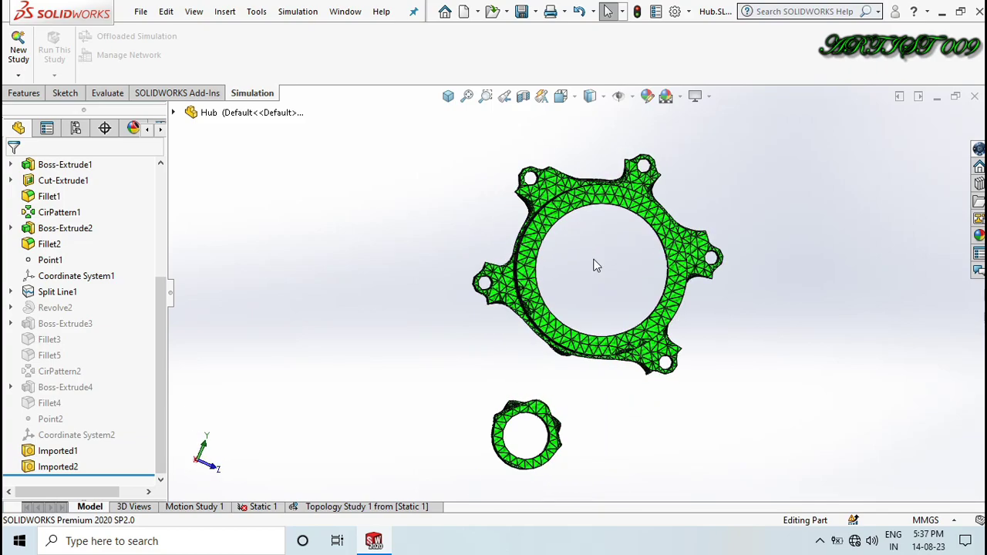
{"action": "key", "text": "Left"}
{"action": "key", "text": "Left"}
{"action": "key", "text": "Left"}
{"action": "key", "text": "Left"}
{"action": "key", "text": "Left"}
{"action": "key", "text": "Left"}
{"action": "key", "text": "Left"}
{"action": "key", "text": "Left"}
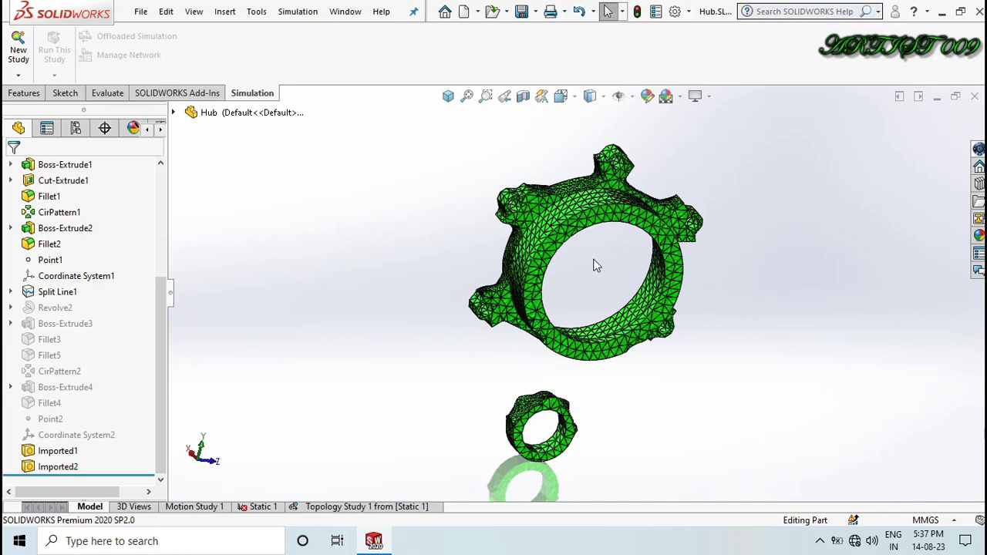
{"action": "key", "text": "Right"}
{"action": "key", "text": "Right"}
{"action": "key", "text": "Right"}
{"action": "key", "text": "Right"}
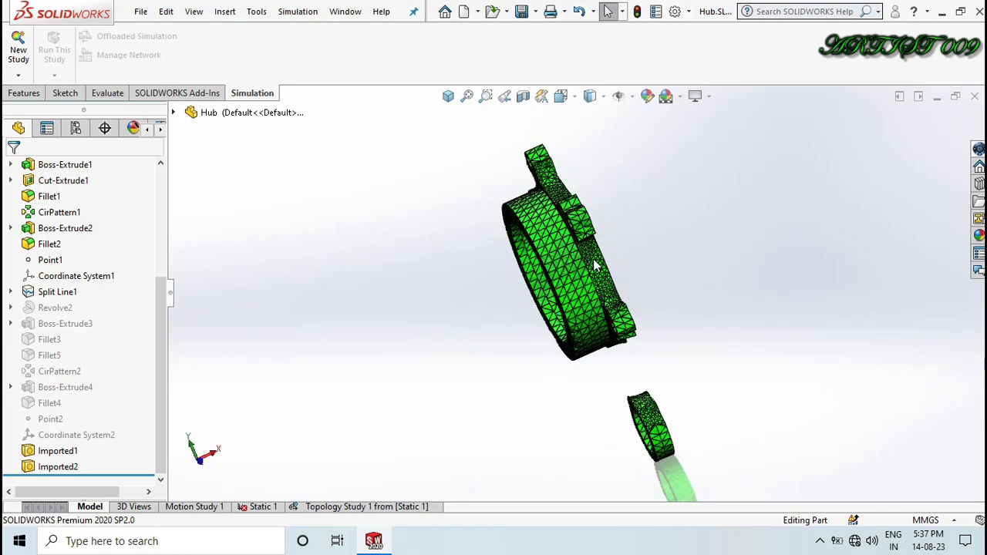
{"action": "key", "text": "Left"}
{"action": "key", "text": "Left"}
{"action": "key", "text": "Left"}
{"action": "key", "text": "Left"}
{"action": "key", "text": "Left"}
{"action": "key", "text": "Left"}
{"action": "key", "text": "Left"}
{"action": "key", "text": "Left"}
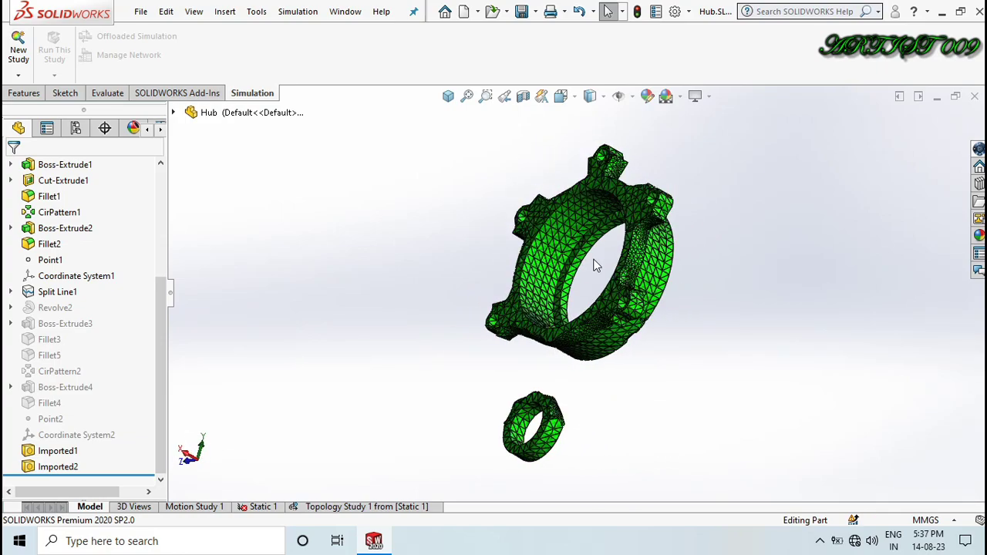
{"action": "key", "text": "Right"}
{"action": "key", "text": "Right"}
{"action": "key", "text": "Right"}
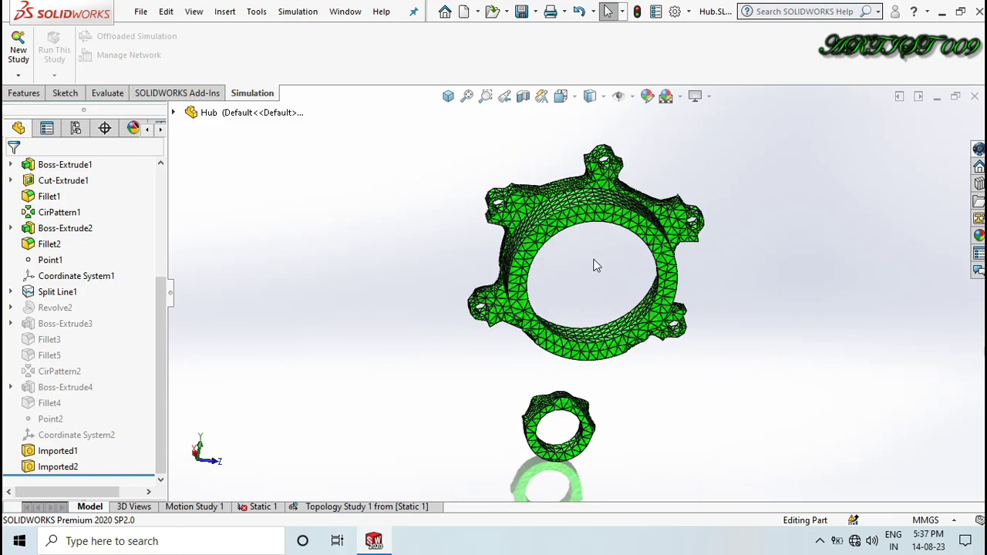
{"action": "key", "text": "ctrl+7"}
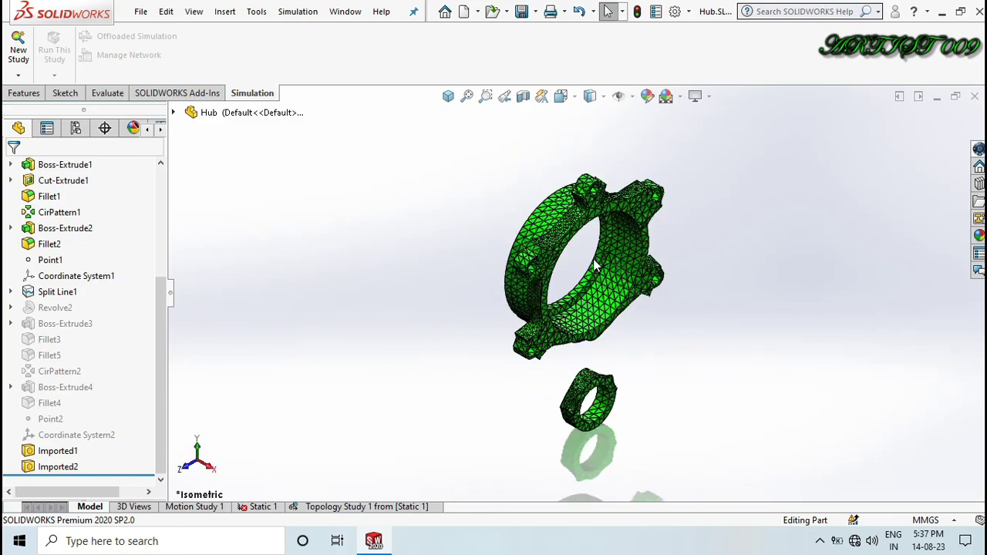
{"action": "key", "text": "Right"}
{"action": "key", "text": "Right"}
{"action": "key", "text": "Right"}
{"action": "key", "text": "Right"}
{"action": "key", "text": "Right"}
{"action": "key", "text": "Right"}
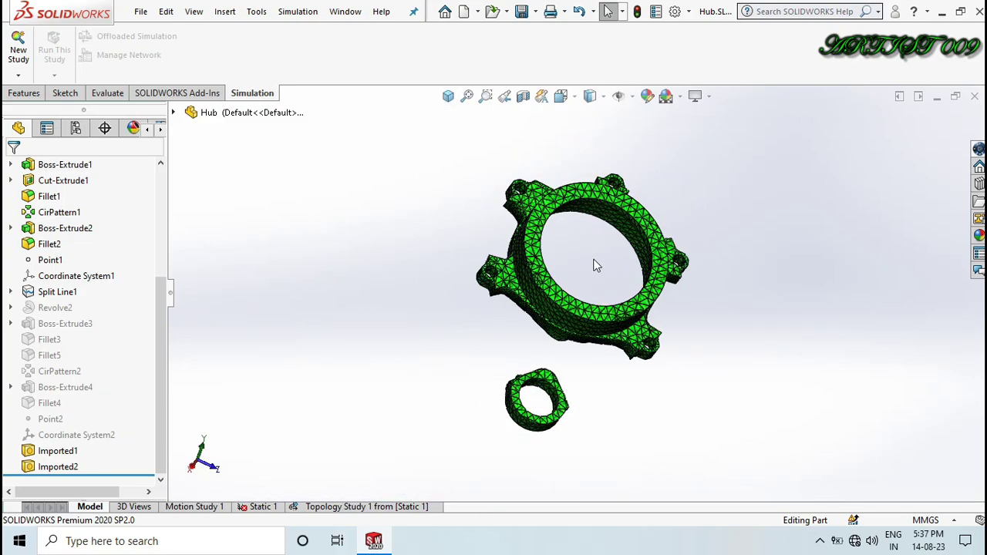
{"action": "key", "text": "Right"}
{"action": "key", "text": "Right"}
{"action": "key", "text": "Right"}
{"action": "key", "text": "Right"}
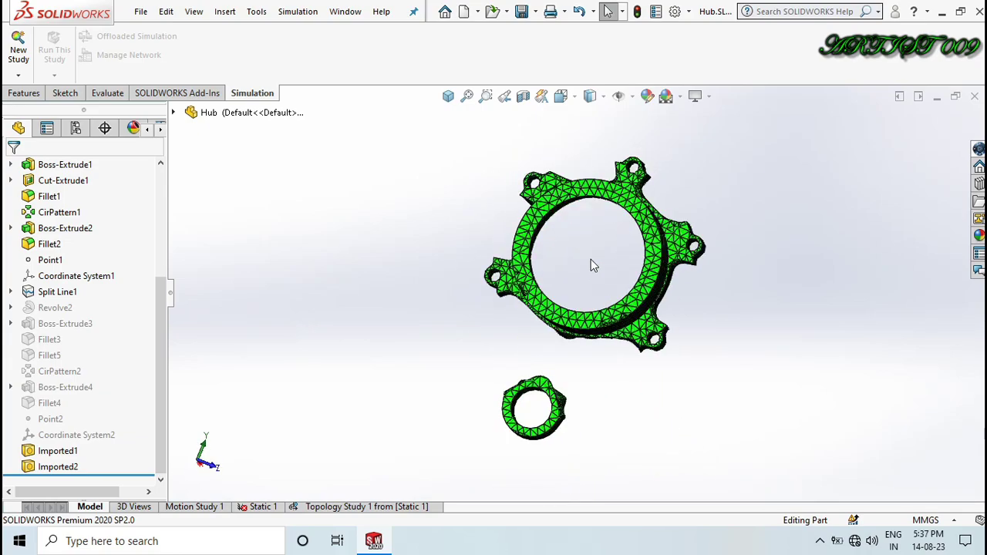
Hide both imported mesh bodies, the large hub ring and the small lower ring
{"action": "left_click", "coordinate": [54, 453]}
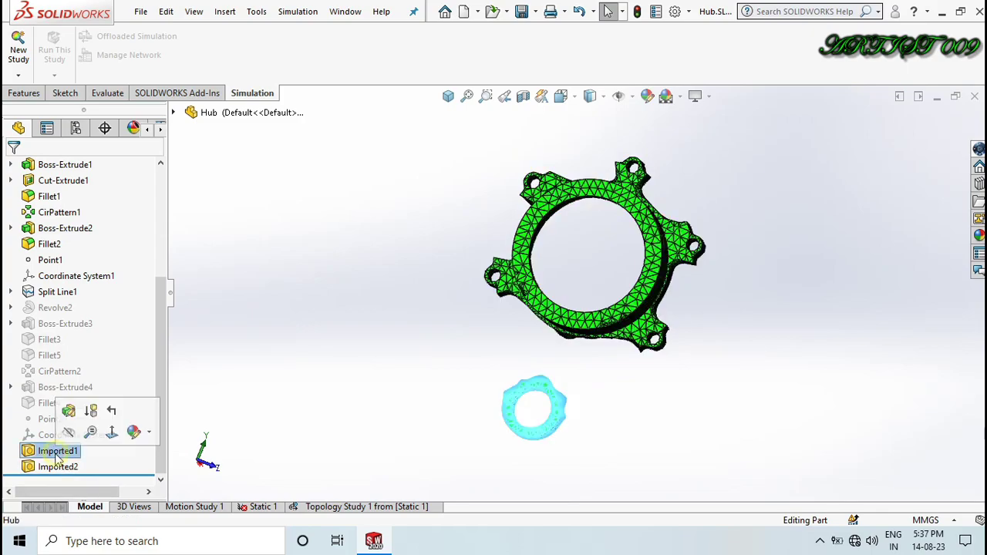
{"action": "left_click", "coordinate": [52, 467], "text": "ctrl"}
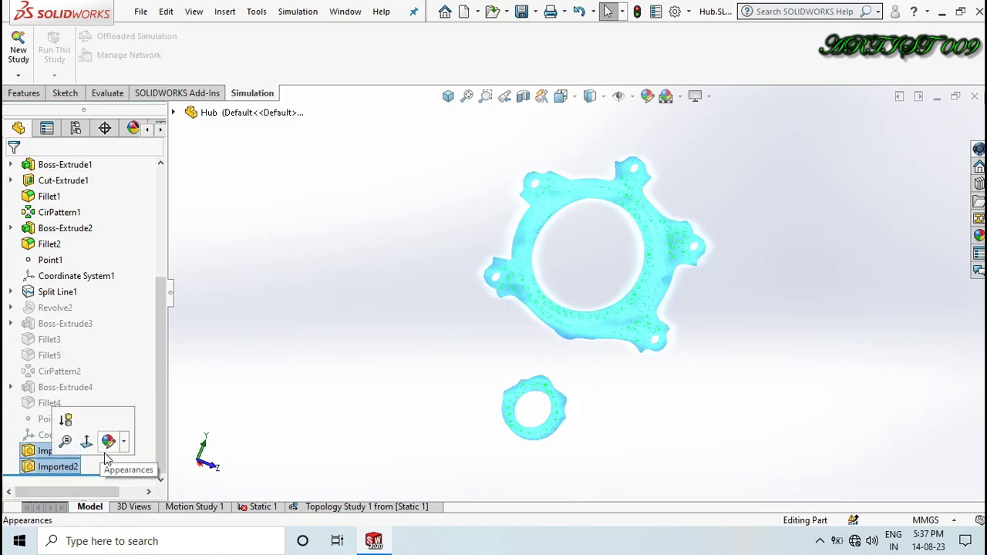
{"action": "left_click", "coordinate": [249, 400]}
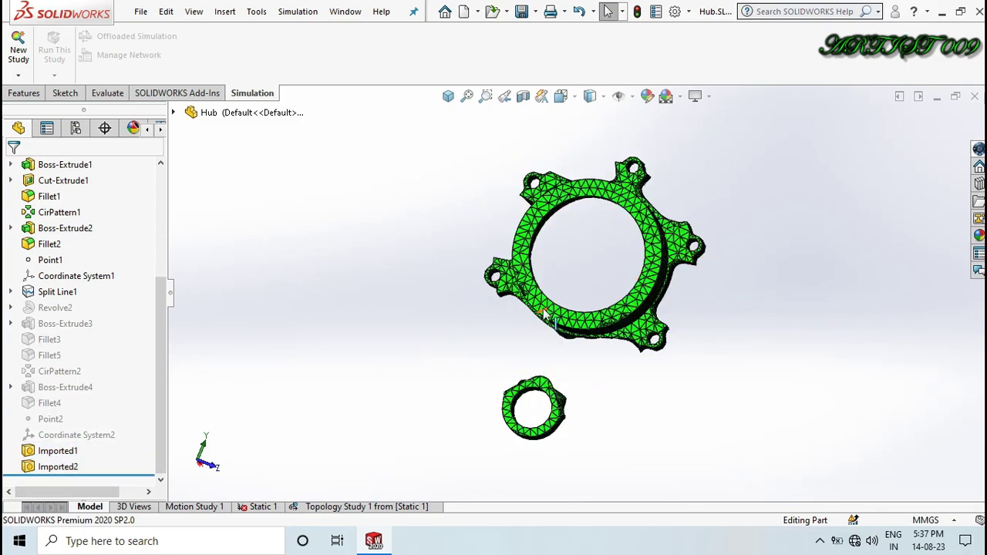
{"action": "key", "text": "Tab"}
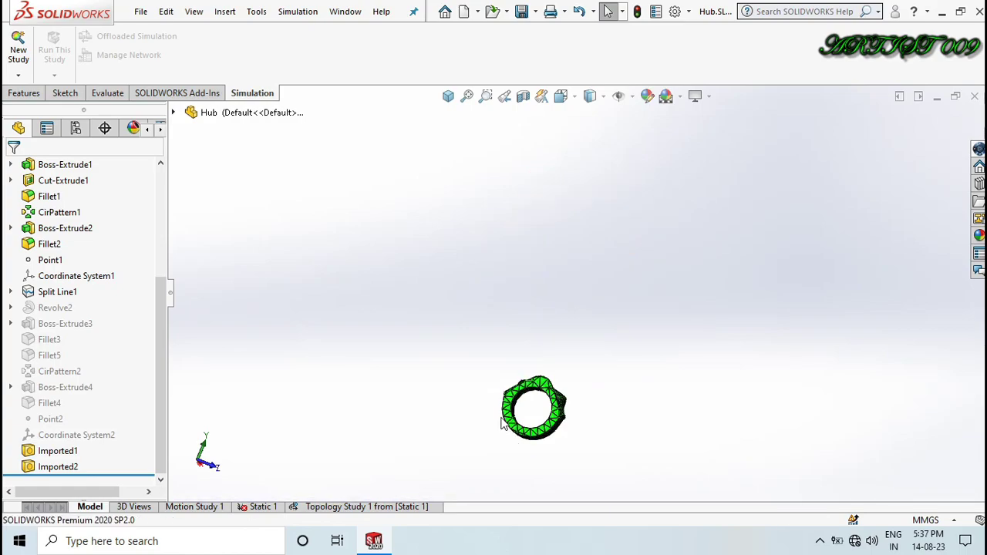
{"action": "key", "text": "Tab"}
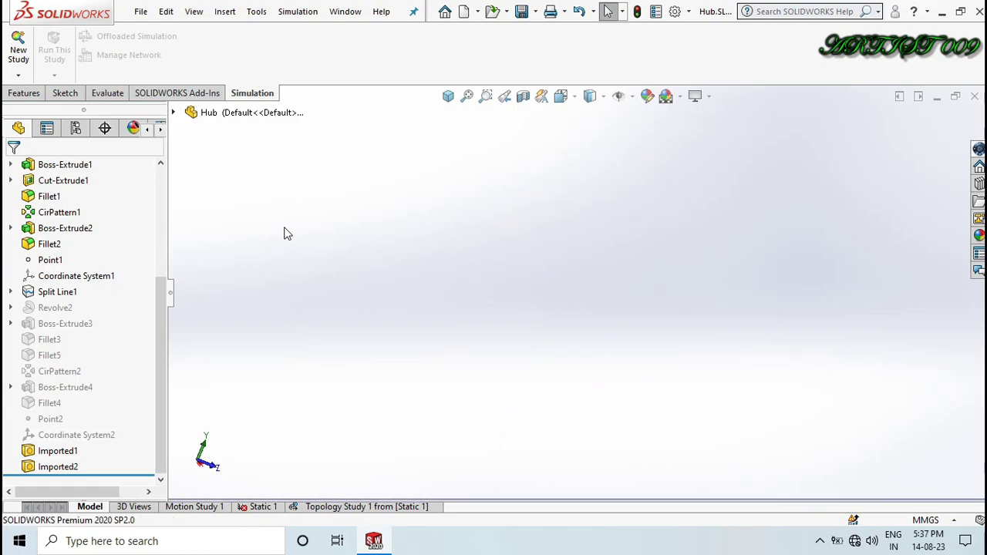
Activate the hub's Updated configuration and show the part in isometric view
{"action": "left_click", "coordinate": [76, 129]}
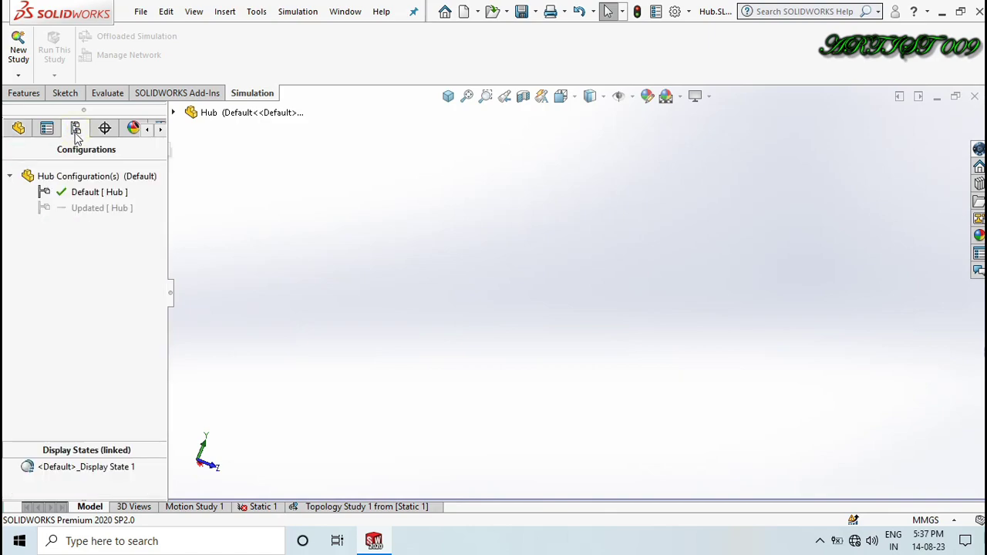
{"action": "double_click", "coordinate": [112, 209]}
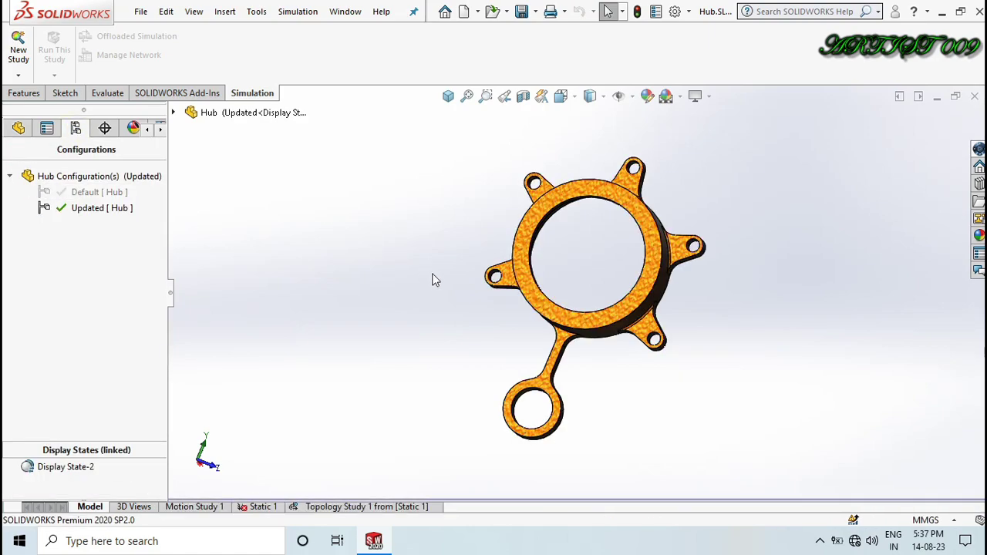
{"action": "key", "text": "ctrl+7"}
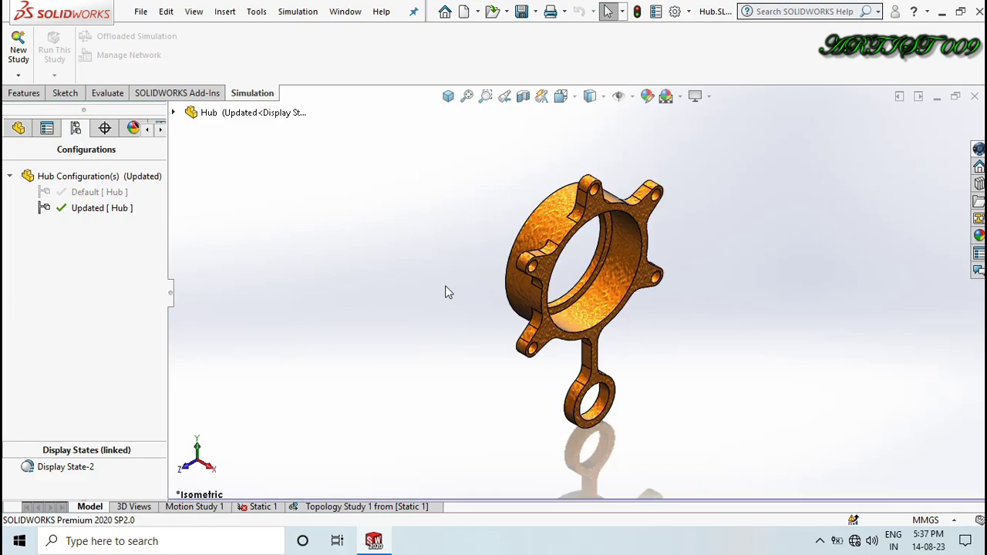
Examine the redesigned hub from both faces and the sides, including the bolt lugs and the arm to the lower ring, ending in isometric view
{"action": "key", "text": "Right"}
{"action": "key", "text": "Right"}
{"action": "key", "text": "Right"}
{"action": "key", "text": "Right"}
{"action": "key", "text": "Right"}
{"action": "key", "text": "Right"}
{"action": "key", "text": "Right"}
{"action": "key", "text": "Right"}
{"action": "key", "text": "Right"}
{"action": "key", "text": "Right"}
{"action": "key", "text": "Right"}
{"action": "key", "text": "Right"}
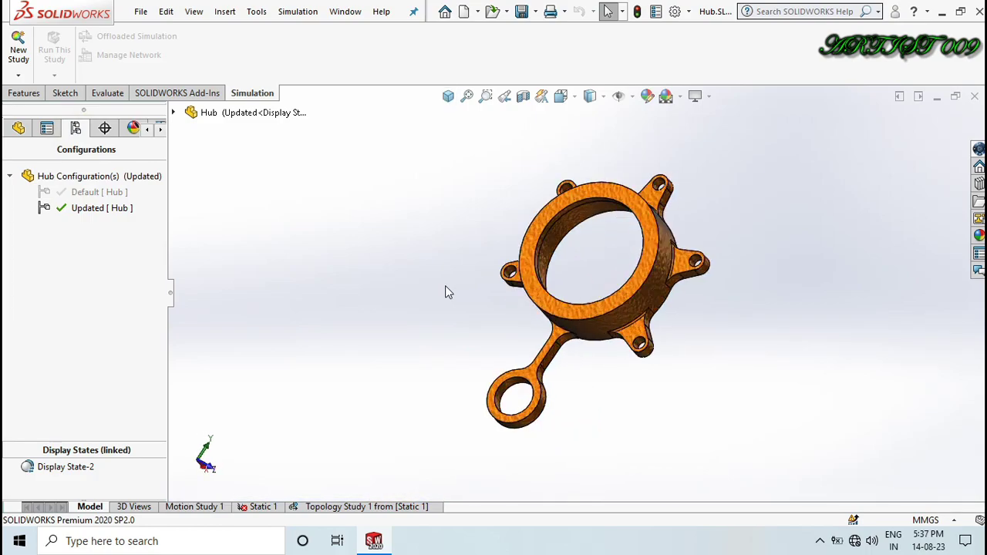
{"action": "key", "text": "Right"}
{"action": "key", "text": "Right"}
{"action": "key", "text": "Right"}
{"action": "key", "text": "Right"}
{"action": "key", "text": "Right"}
{"action": "key", "text": "Right"}
{"action": "key", "text": "Right"}
{"action": "key", "text": "Right"}
{"action": "key", "text": "Right"}
{"action": "key", "text": "Right"}
{"action": "key", "text": "Right"}
{"action": "key", "text": "Right"}
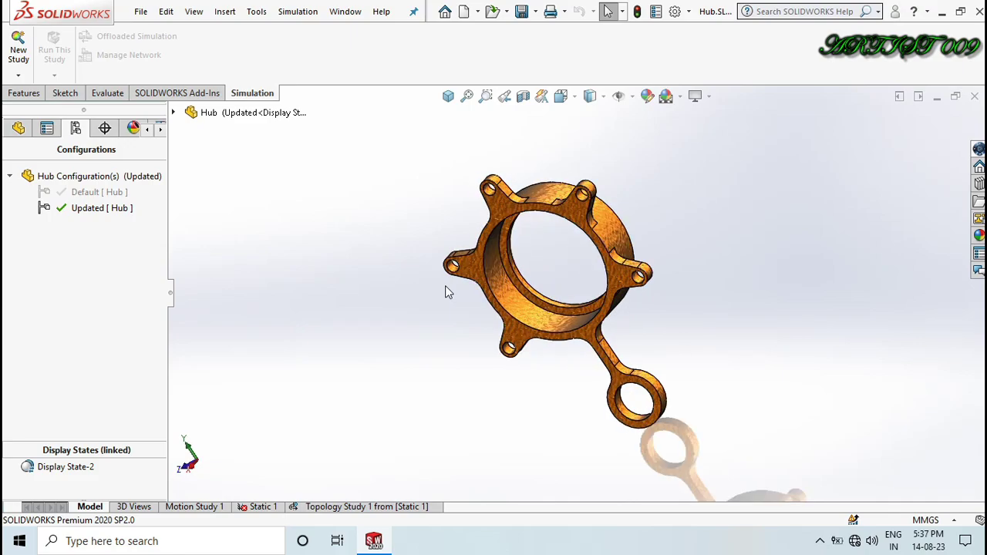
{"action": "key", "text": "Right"}
{"action": "key", "text": "Right"}
{"action": "key", "text": "Right"}
{"action": "key", "text": "Right"}
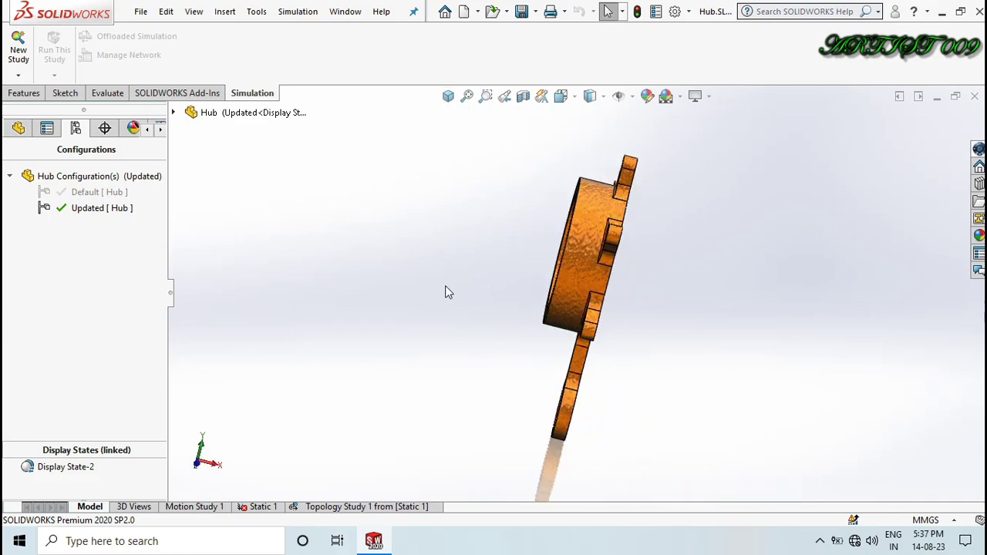
{"action": "key", "text": "Right"}
{"action": "key", "text": "Right"}
{"action": "key", "text": "Right"}
{"action": "key", "text": "Down"}
{"action": "key", "text": "Down"}
{"action": "key", "text": "Down"}
{"action": "key", "text": "Down"}
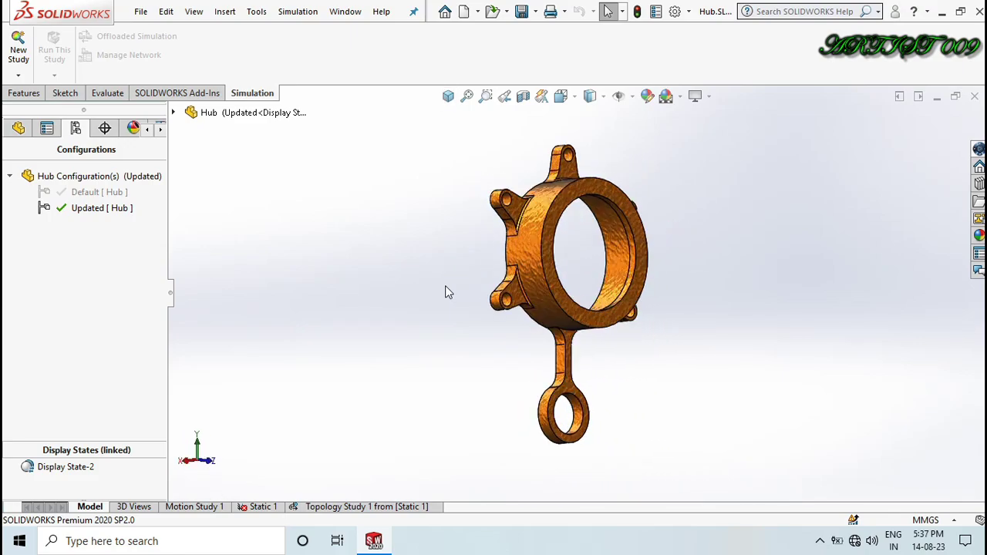
{"action": "key", "text": "Right"}
{"action": "key", "text": "Right"}
{"action": "key", "text": "Right"}
{"action": "key", "text": "Right"}
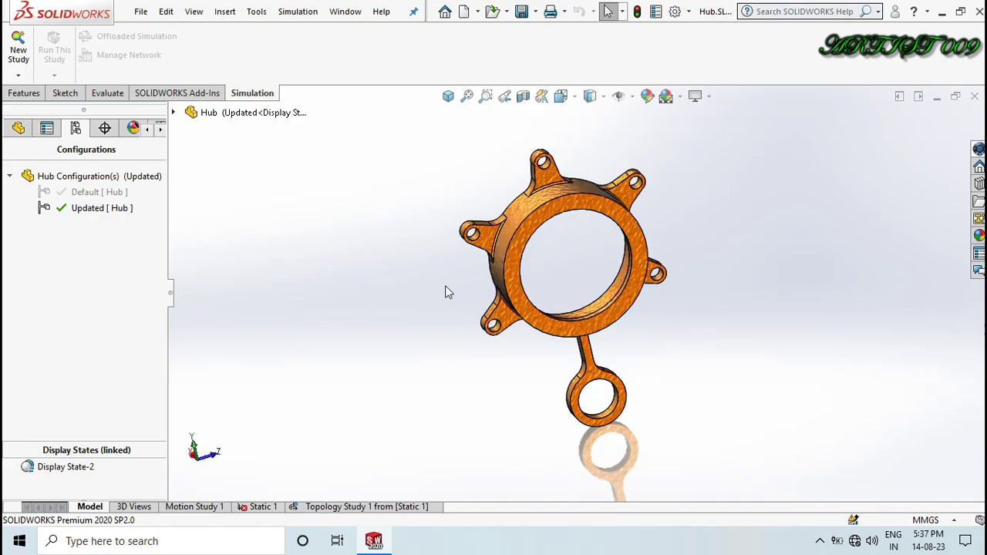
{"action": "key", "text": "Down"}
{"action": "key", "text": "Down"}
{"action": "key", "text": "Down"}
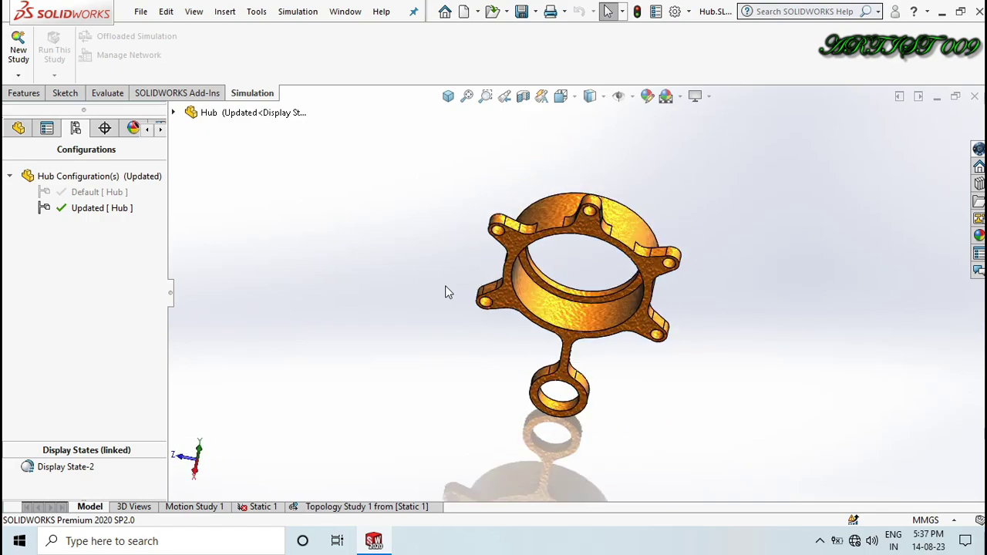
{"action": "key", "text": "Left"}
{"action": "key", "text": "Left"}
{"action": "key", "text": "Left"}
{"action": "key", "text": "Left"}
{"action": "key", "text": "Left"}
{"action": "key", "text": "Left"}
{"action": "key", "text": "Left"}
{"action": "key", "text": "Left"}
{"action": "key", "text": "Left"}
{"action": "key", "text": "Left"}
{"action": "key", "text": "Left"}
{"action": "key", "text": "Down"}
{"action": "key", "text": "Down"}
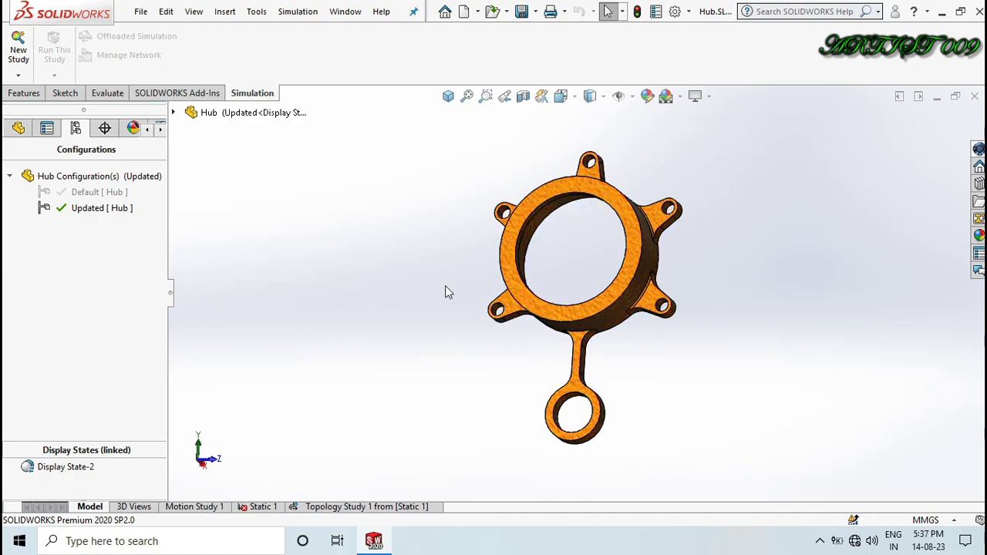
{"action": "key", "text": "ctrl+7"}
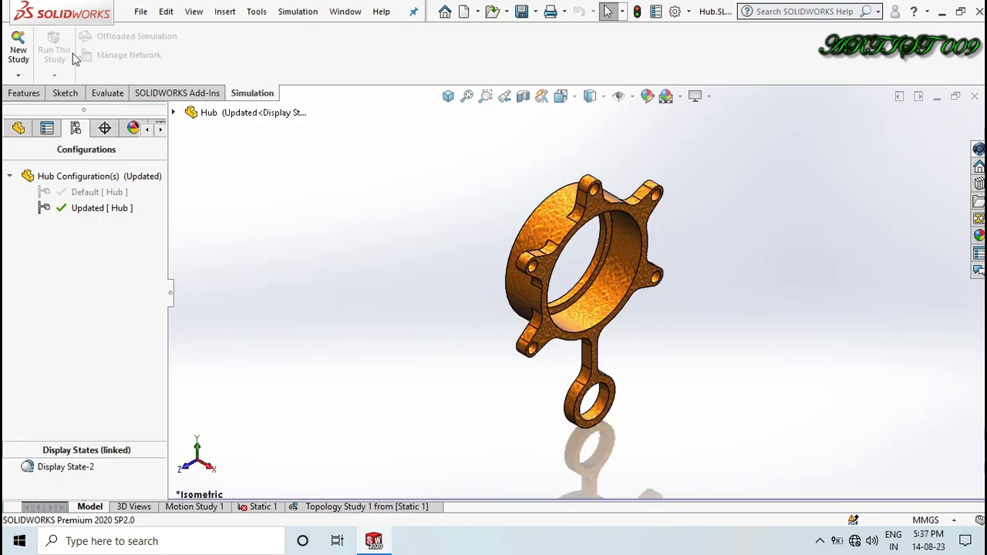
Create a new static study named Static 2 for the hub's Updated configuration
{"action": "left_click", "coordinate": [18, 50]}
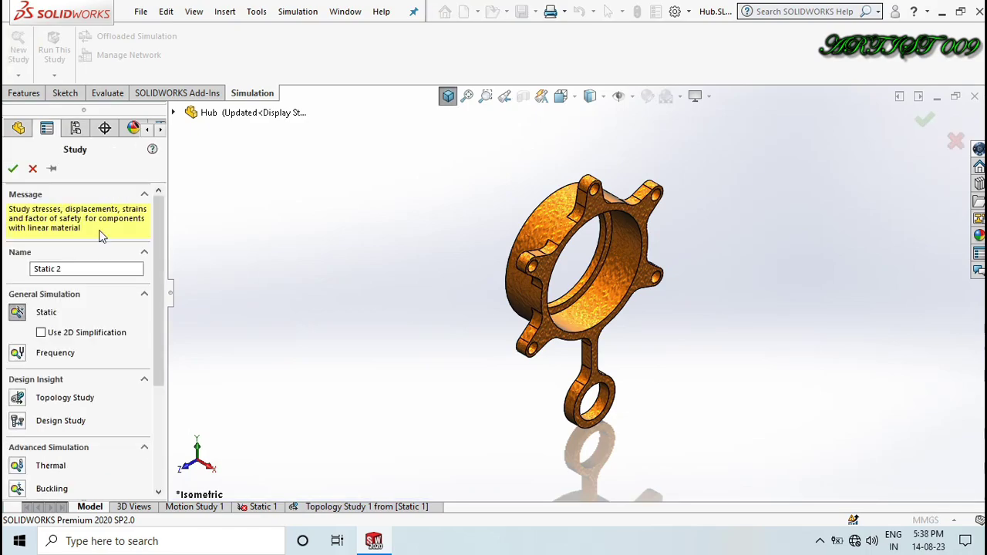
{"action": "left_click", "coordinate": [12, 169]}
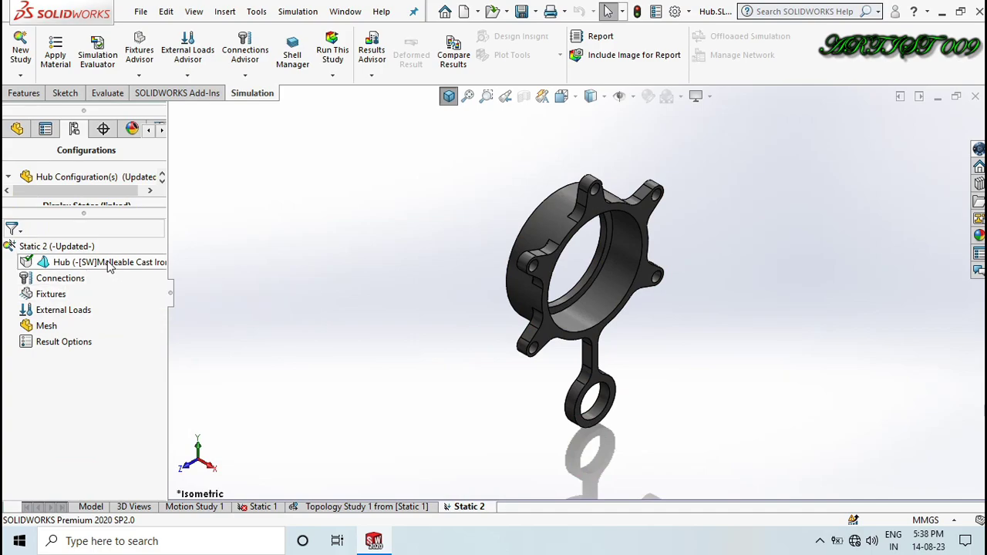
Apply a Fixed Geometry fixture to the cylindrical faces of the five bolt holes in the hub's lugs
{"action": "right_click", "coordinate": [56, 298]}
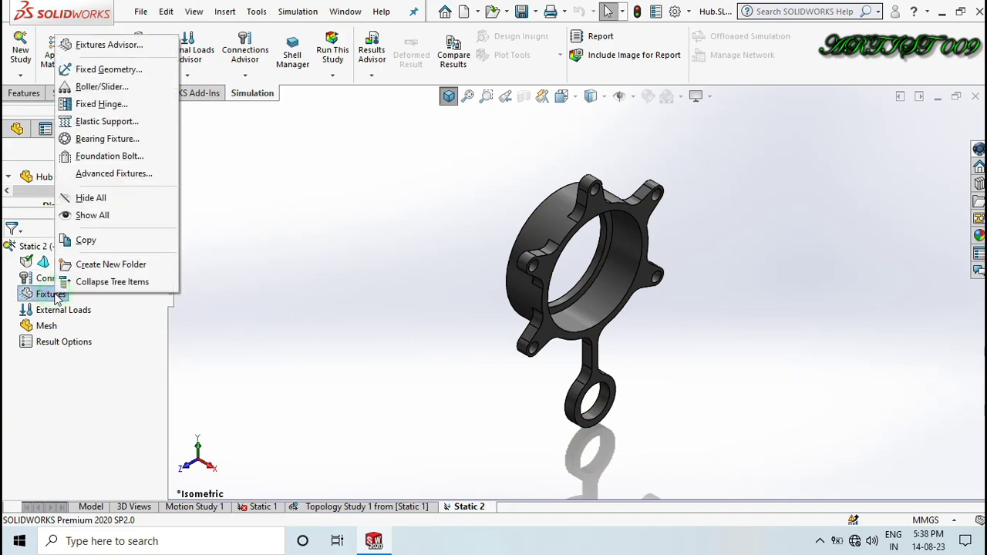
{"action": "left_click", "coordinate": [113, 71]}
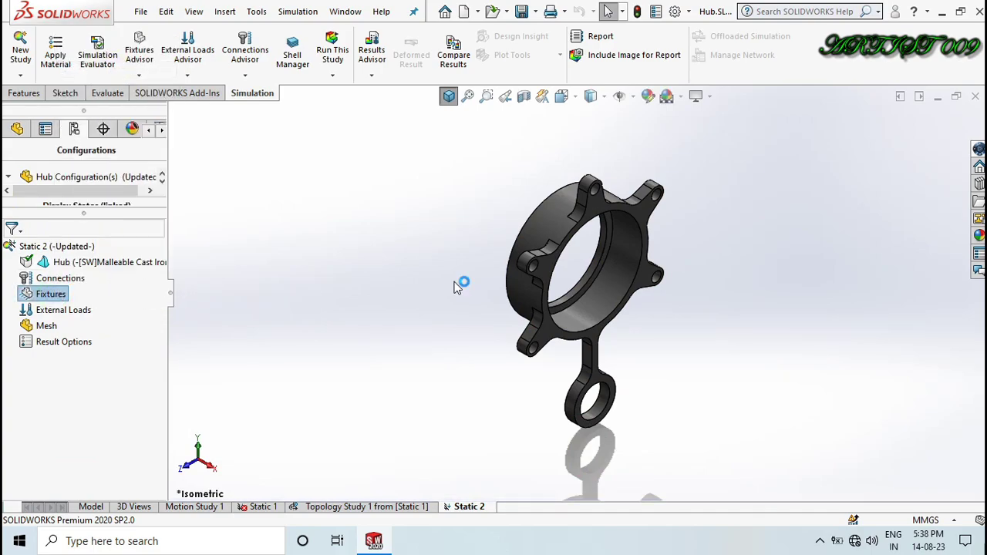
{"action": "scroll", "coordinate": [562, 351], "scroll_direction": "down", "scroll_amount": 5}
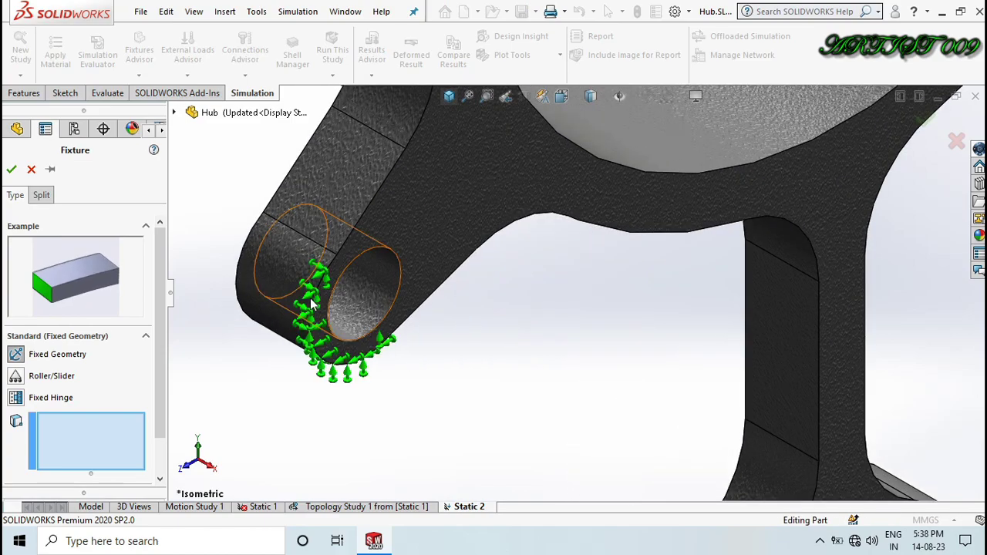
{"action": "left_click", "coordinate": [367, 283]}
{"action": "scroll", "coordinate": [369, 283], "scroll_direction": "up", "scroll_amount": 5}
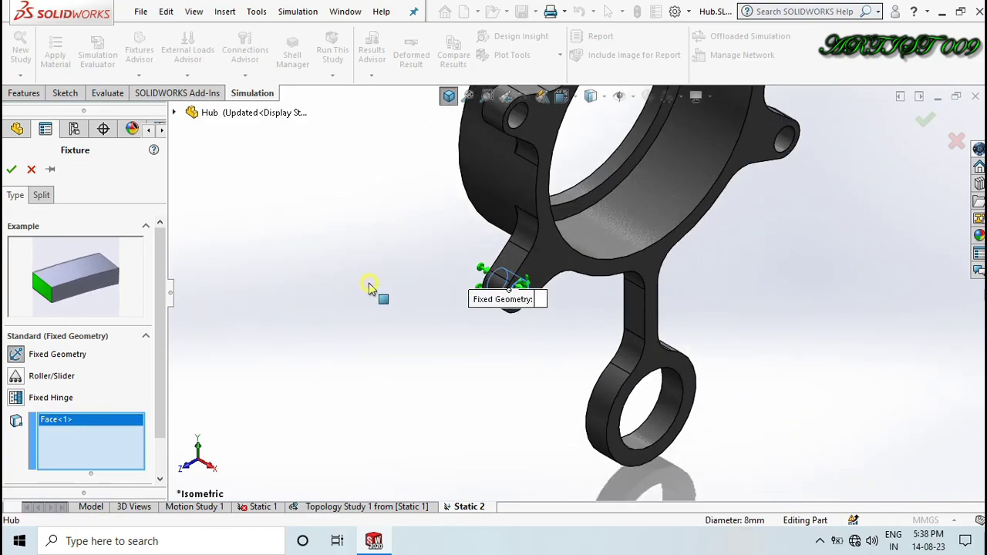
{"action": "scroll", "coordinate": [369, 284], "scroll_direction": "up", "scroll_amount": 3}
{"action": "scroll", "coordinate": [588, 205], "scroll_direction": "down", "scroll_amount": 6}
{"action": "scroll", "coordinate": [587, 205], "scroll_direction": "up", "scroll_amount": 4}
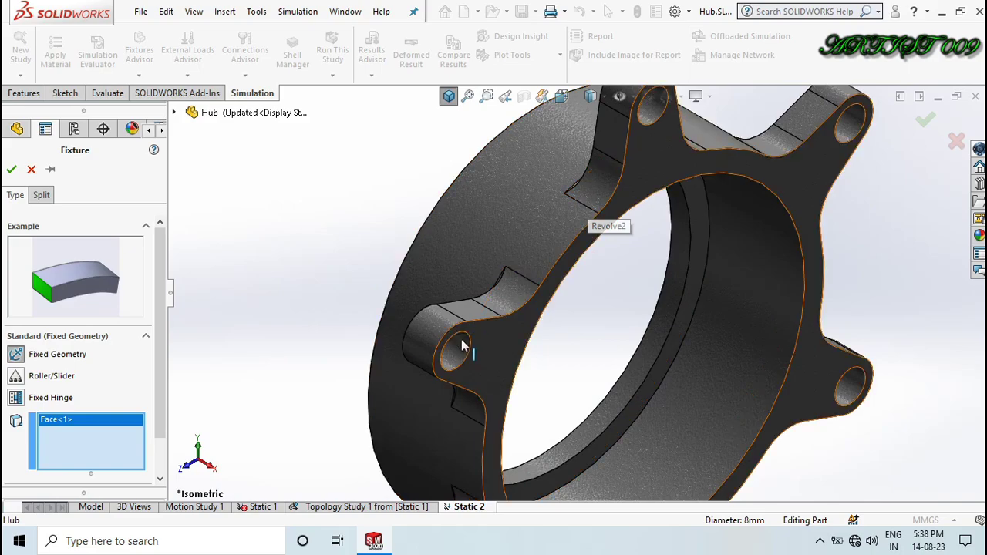
{"action": "left_click", "coordinate": [453, 351]}
{"action": "scroll", "coordinate": [599, 195], "scroll_direction": "up", "scroll_amount": 2}
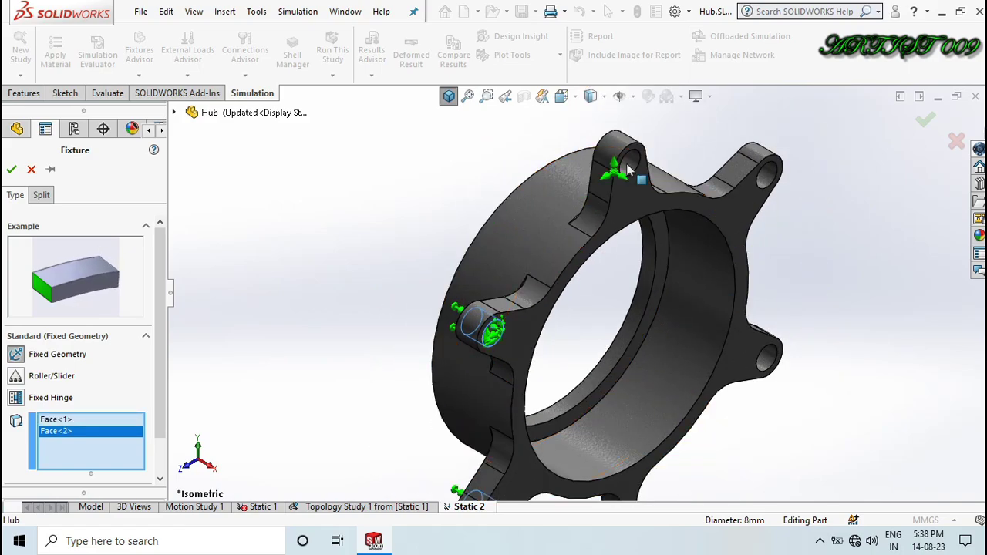
{"action": "left_click", "coordinate": [623, 159]}
{"action": "left_click", "coordinate": [768, 174]}
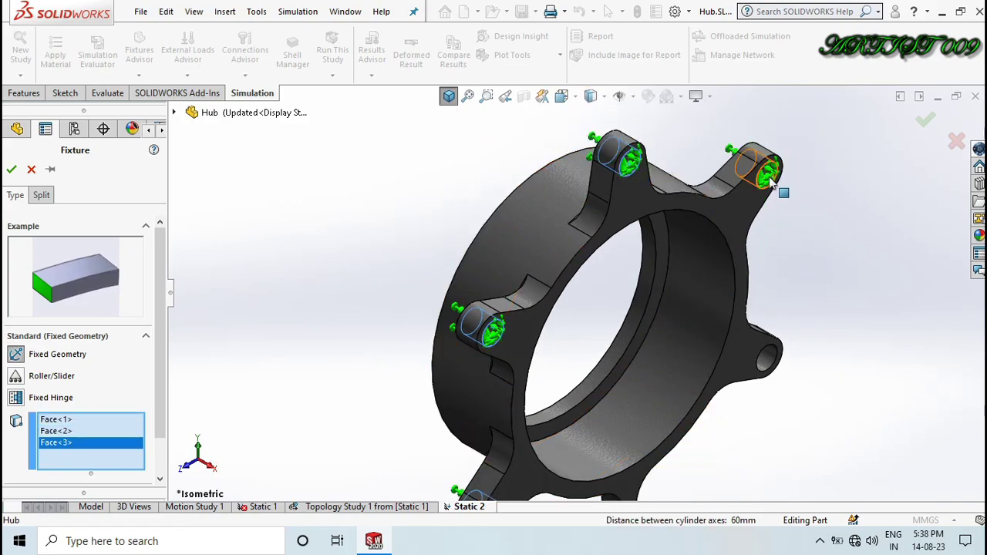
{"action": "middle_click_drag", "start_coordinate": [767, 175], "coordinate": [734, 356]}
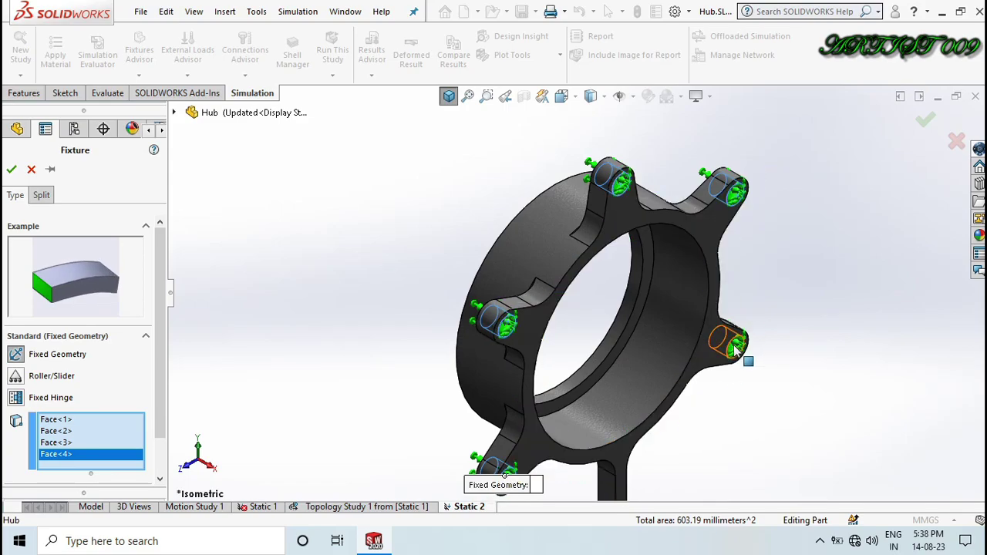
{"action": "left_click", "coordinate": [733, 353]}
{"action": "scroll", "coordinate": [741, 353], "scroll_direction": "up", "scroll_amount": 3}
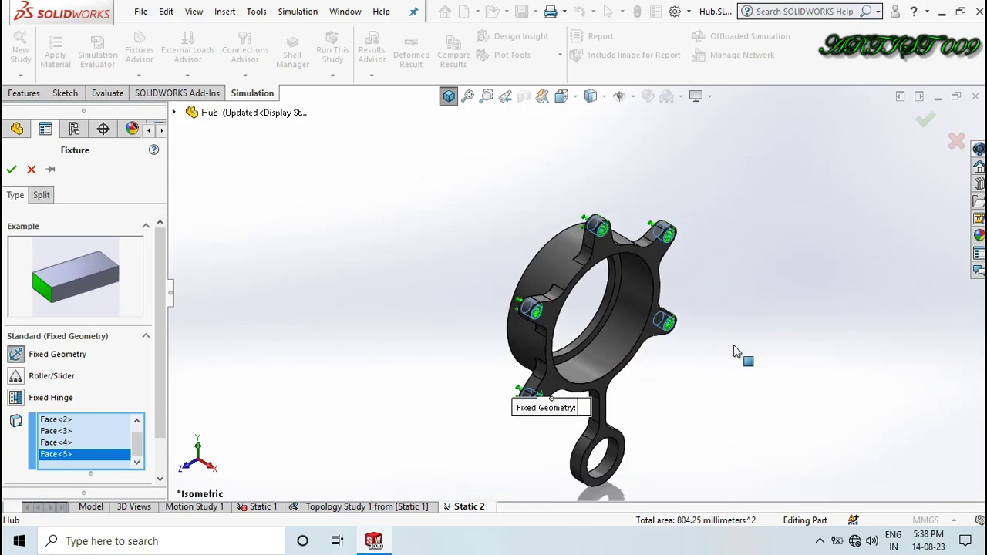
{"action": "left_click", "coordinate": [10, 168]}
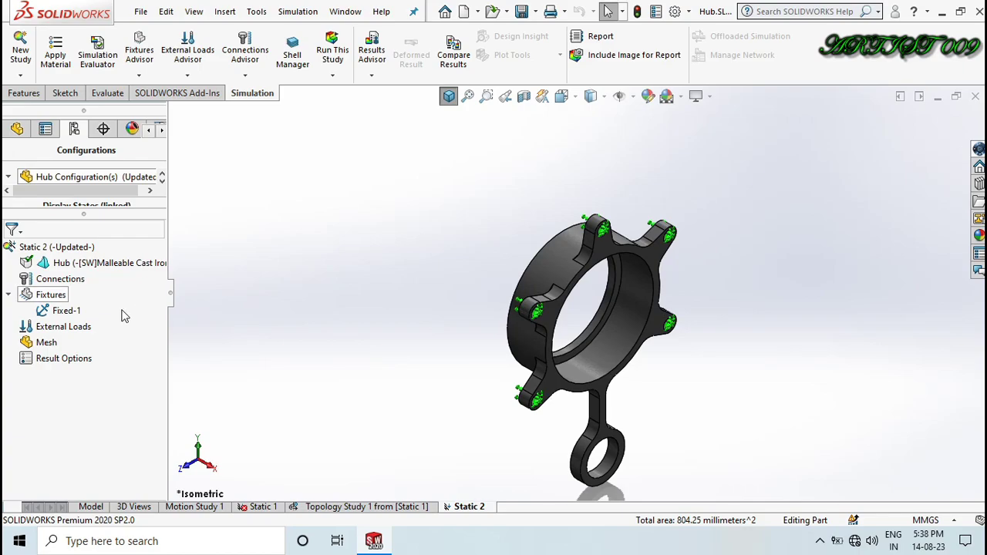
Apply a 9000 N sinusoidal bearing load to the hub ring's inner cylindrical face, in the Y direction of Coordinate System2
{"action": "right_click", "coordinate": [82, 330]}
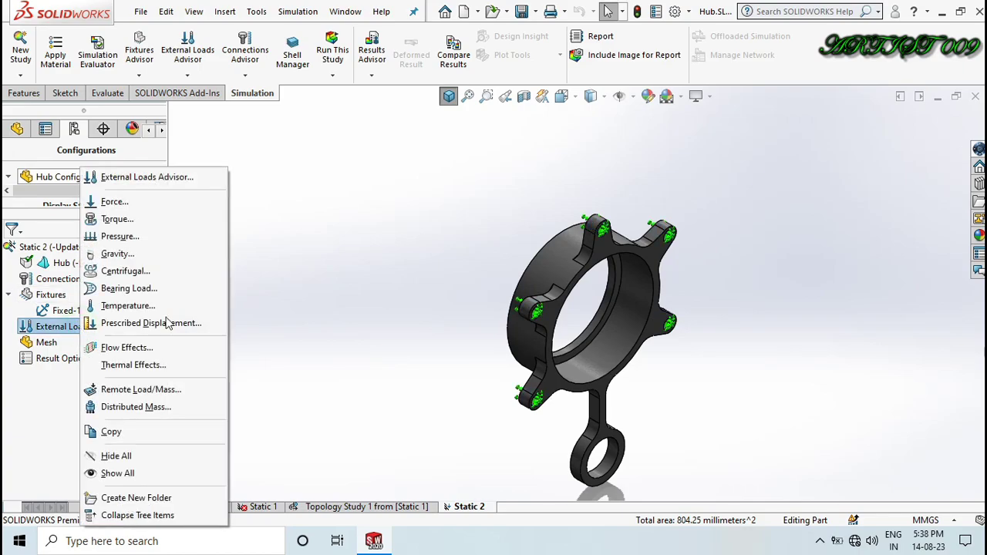
{"action": "left_click", "coordinate": [331, 320]}
{"action": "right_click", "coordinate": [65, 333]}
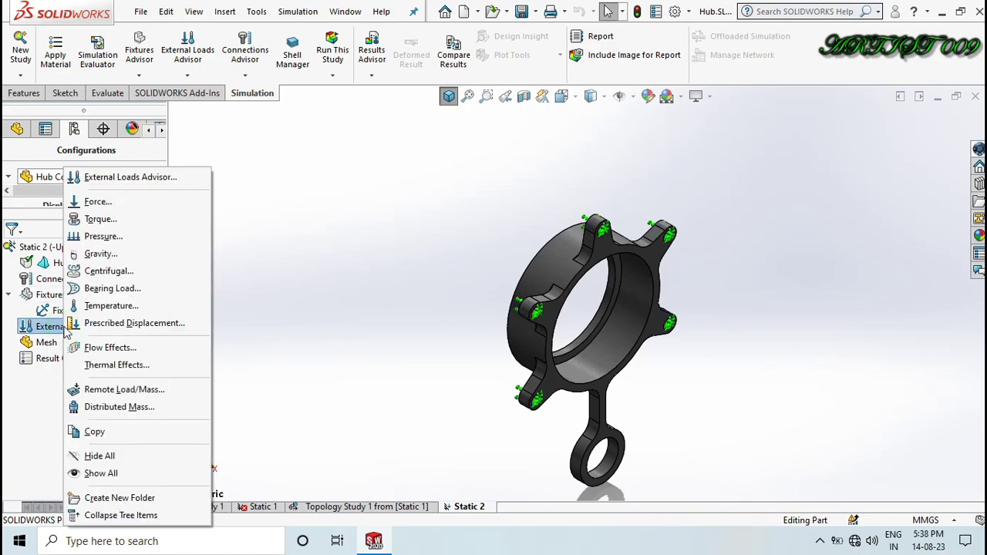
{"action": "left_click", "coordinate": [116, 288]}
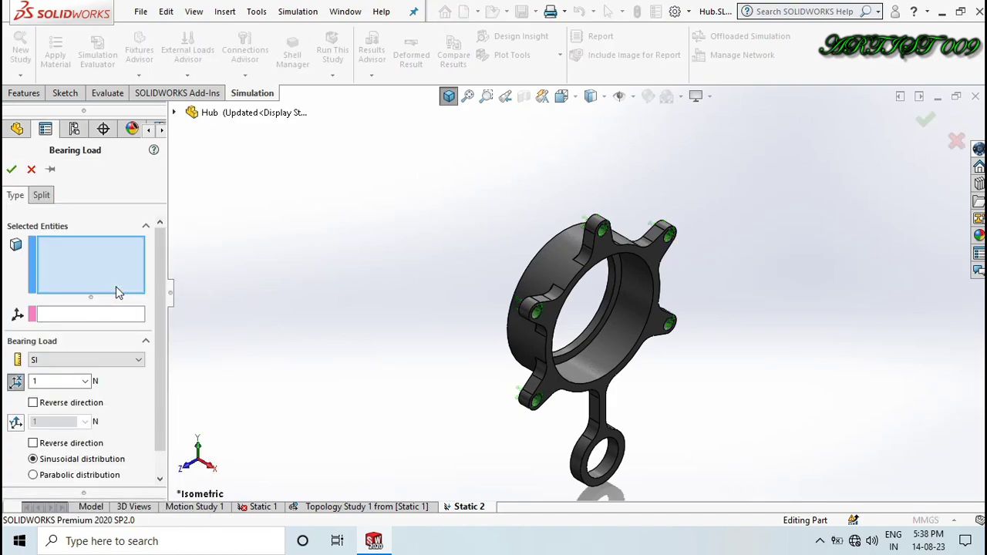
{"action": "left_click", "coordinate": [610, 354]}
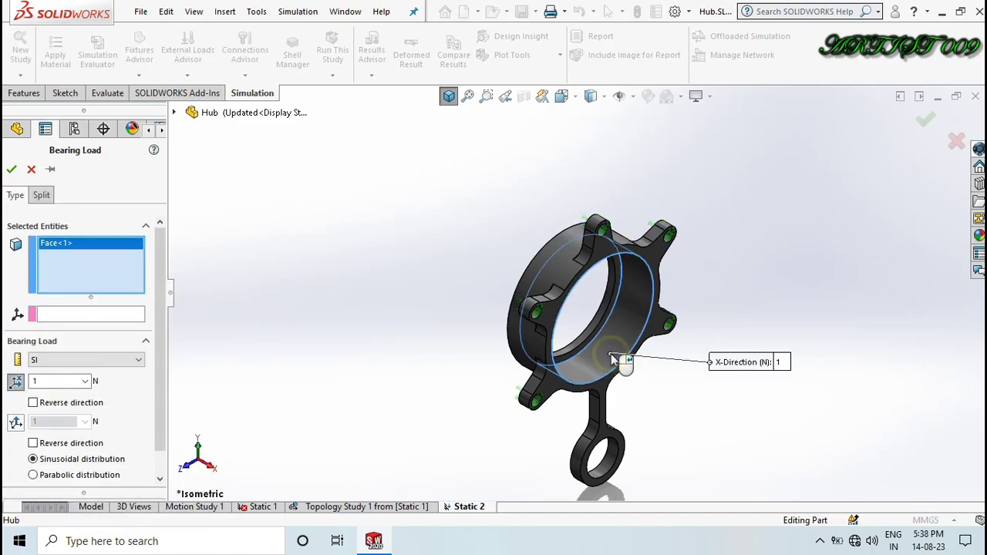
{"action": "left_click", "coordinate": [175, 114]}
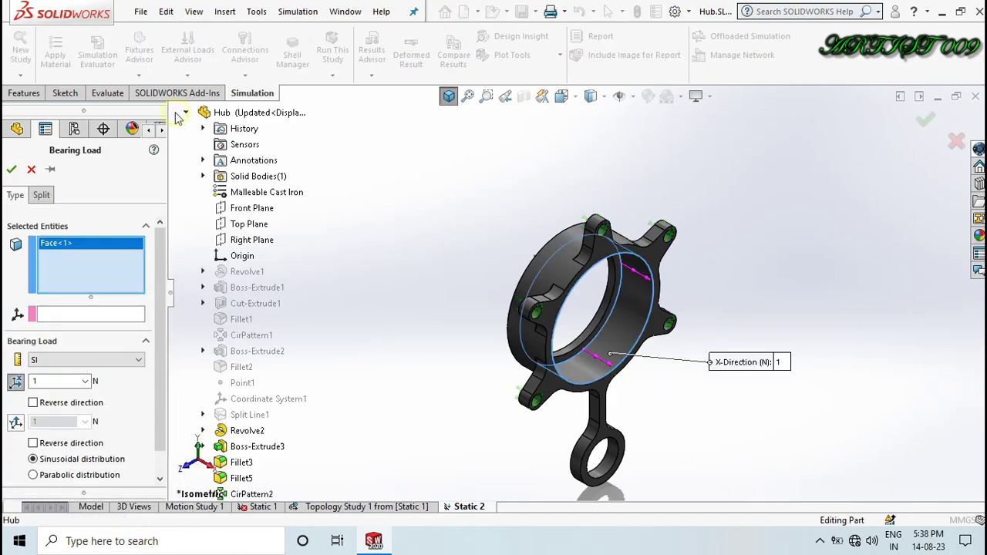
{"action": "scroll", "coordinate": [270, 343], "scroll_direction": "down", "scroll_amount": 3}
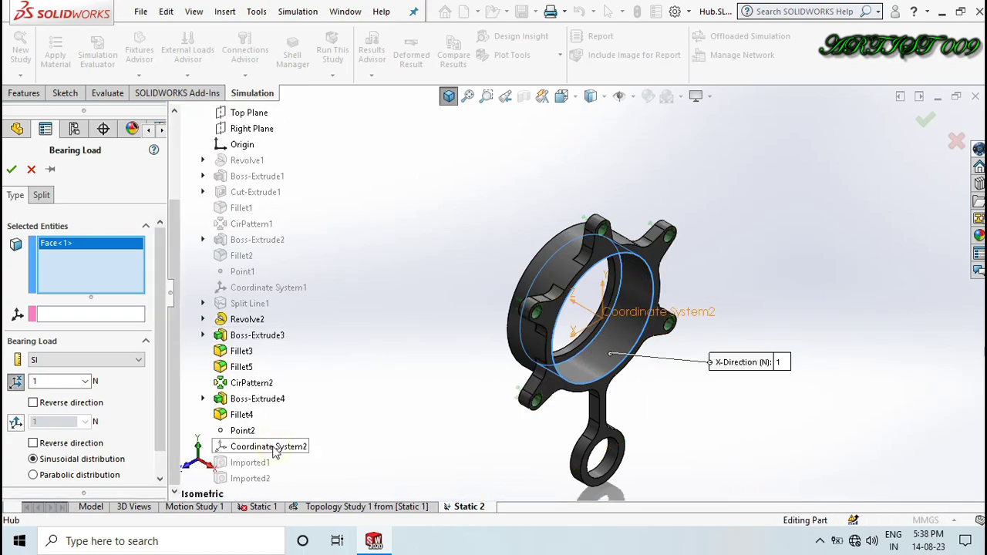
{"action": "left_click", "coordinate": [99, 316]}
{"action": "left_click", "coordinate": [249, 449]}
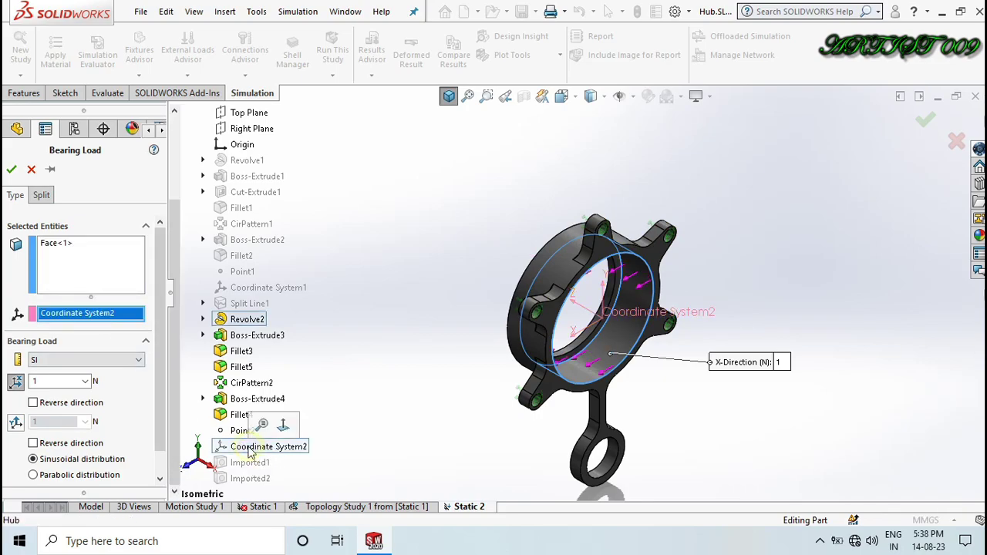
{"action": "left_click", "coordinate": [15, 422]}
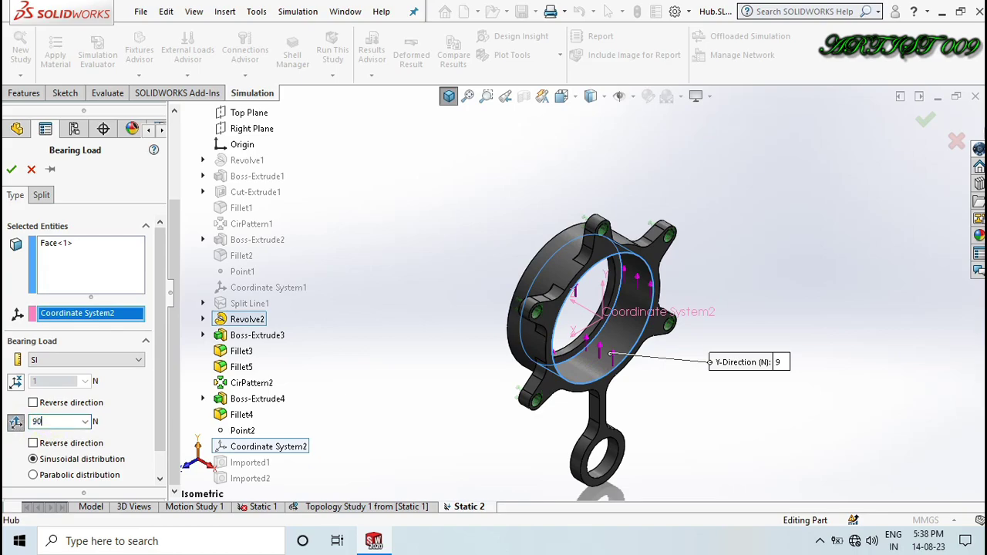
{"action": "left_click", "coordinate": [141, 420]}
{"action": "left_click", "coordinate": [9, 169]}
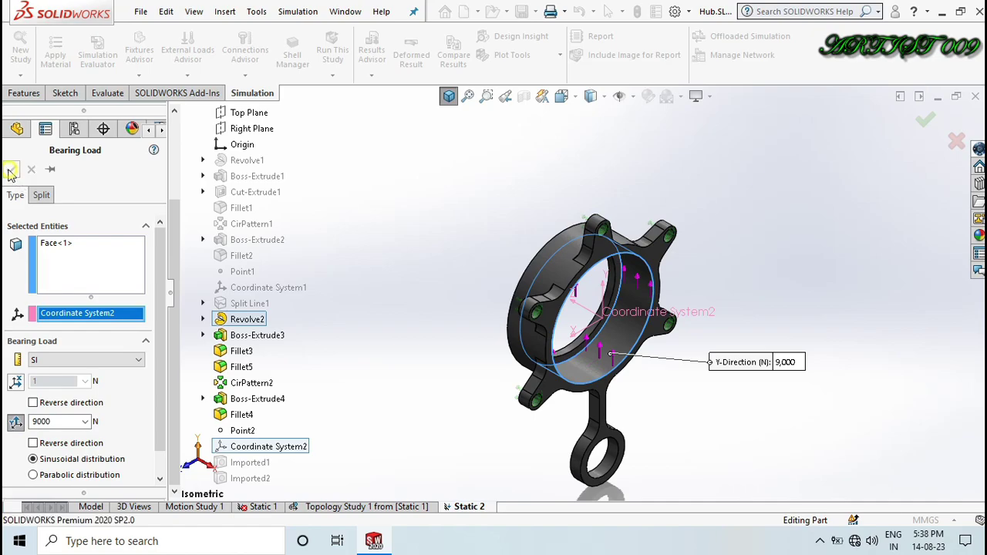
Mesh the hub with the default mesh density and run the static study
{"action": "right_click", "coordinate": [43, 359]}
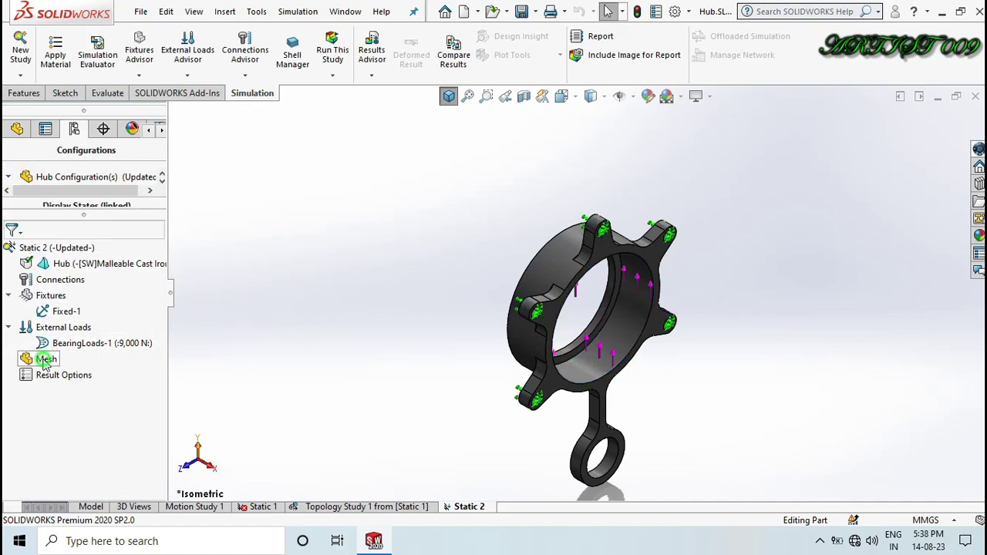
{"action": "right_click", "coordinate": [44, 361]}
{"action": "left_click", "coordinate": [91, 111]}
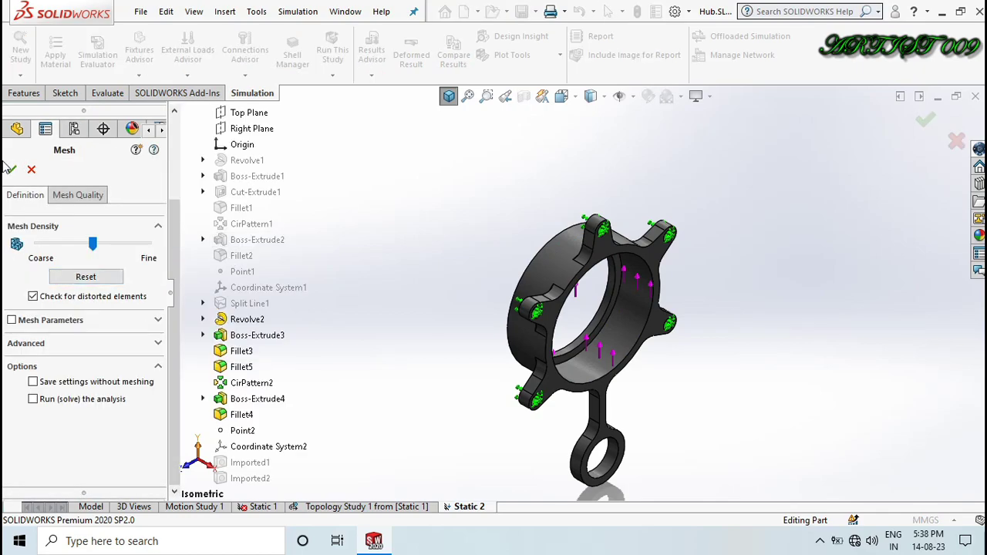
{"action": "left_click", "coordinate": [11, 171]}
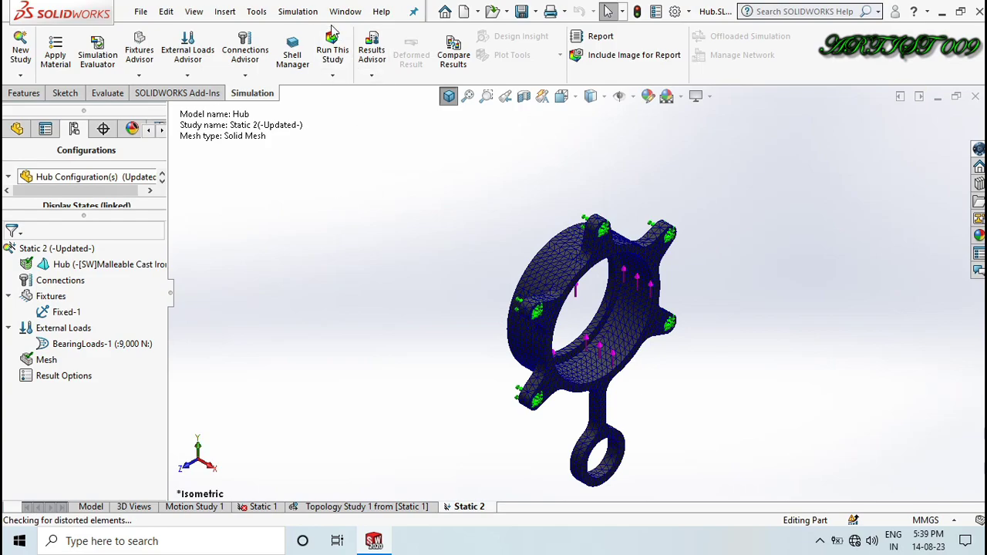
{"action": "left_click", "coordinate": [333, 49]}
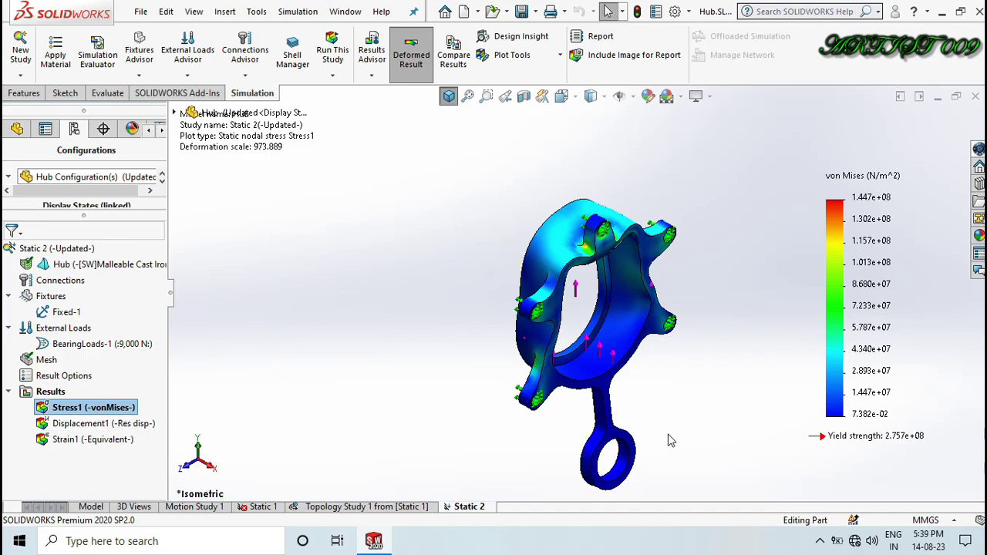
Show the minimum and maximum annotations on the von Mises stress plot and set its number format to floating
{"action": "double_click", "coordinate": [851, 346]}
{"action": "double_click", "coordinate": [854, 349]}
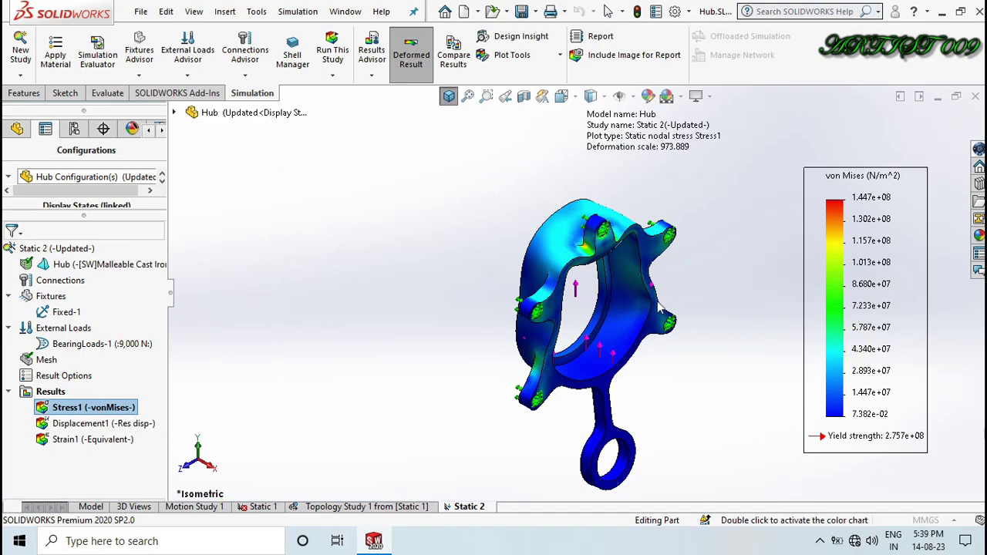
{"action": "left_click", "coordinate": [34, 241]}
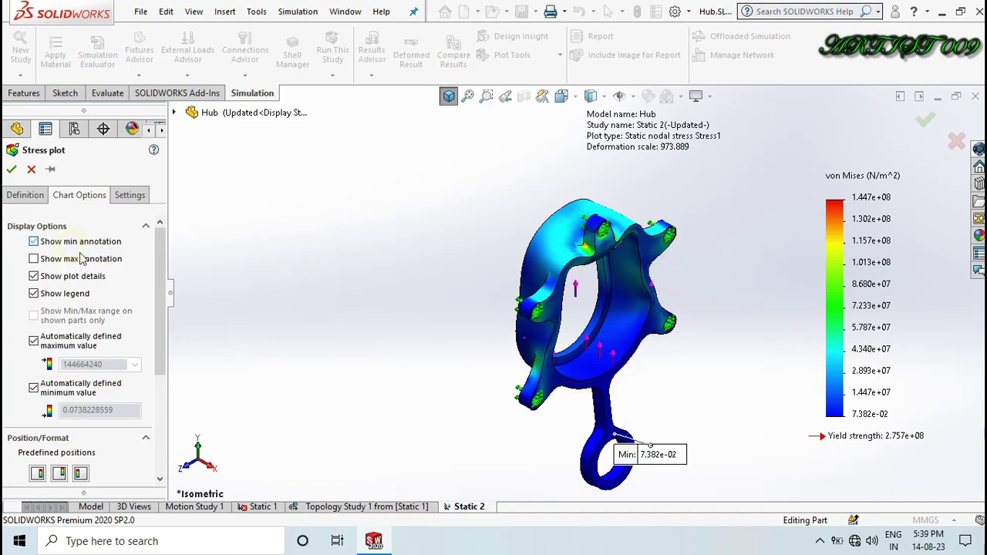
{"action": "left_click", "coordinate": [86, 264]}
{"action": "scroll", "coordinate": [119, 281], "scroll_direction": "down", "scroll_amount": 3}
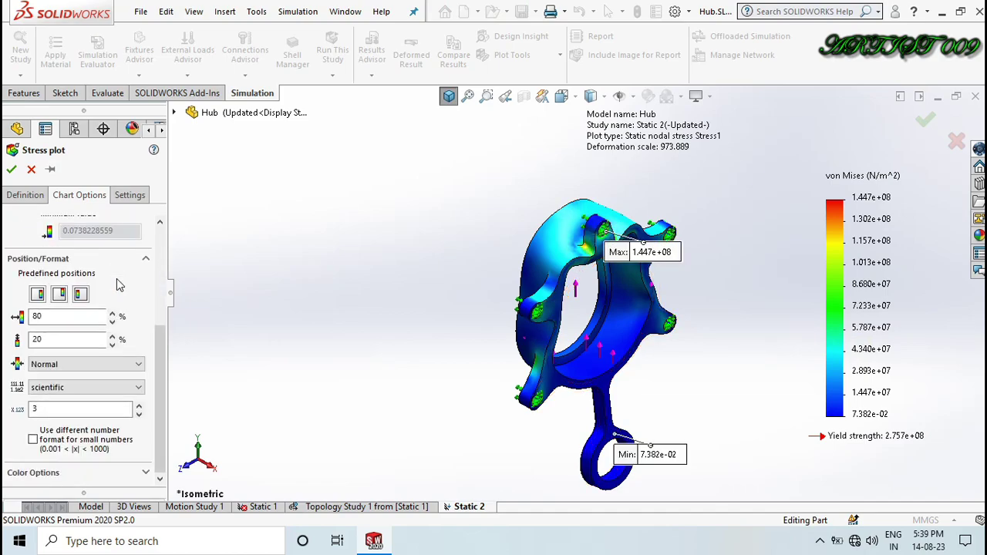
{"action": "left_click", "coordinate": [76, 390]}
{"action": "left_click", "coordinate": [66, 408]}
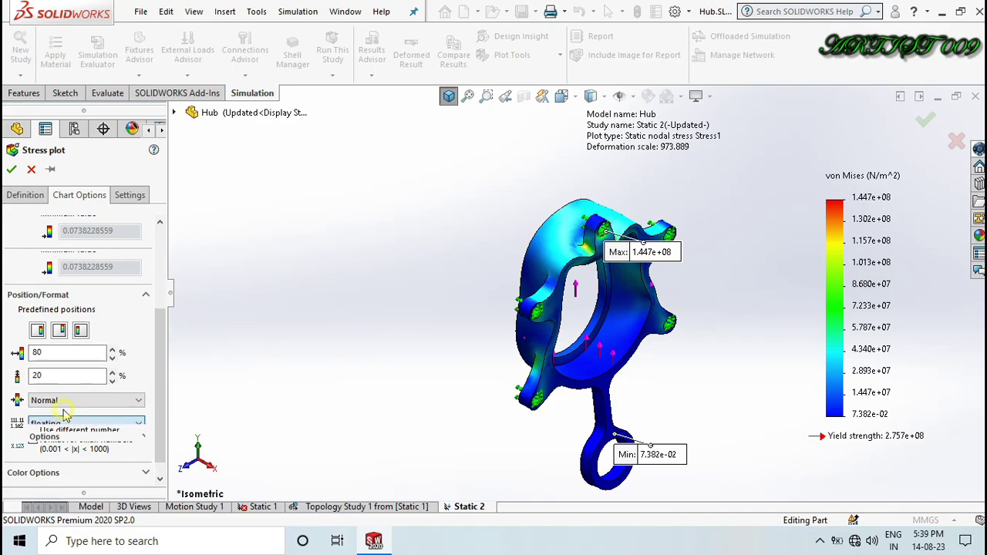
Set the von Mises stress plot's units to N/mm^2 (MPa) and apply the plot settings
{"action": "left_click", "coordinate": [21, 196]}
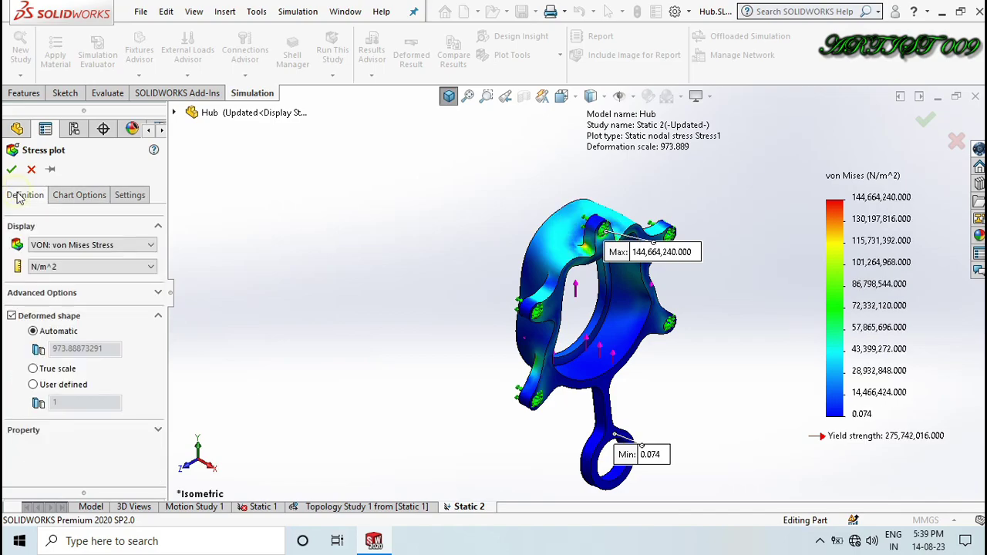
{"action": "left_click", "coordinate": [83, 267]}
{"action": "left_click", "coordinate": [87, 306]}
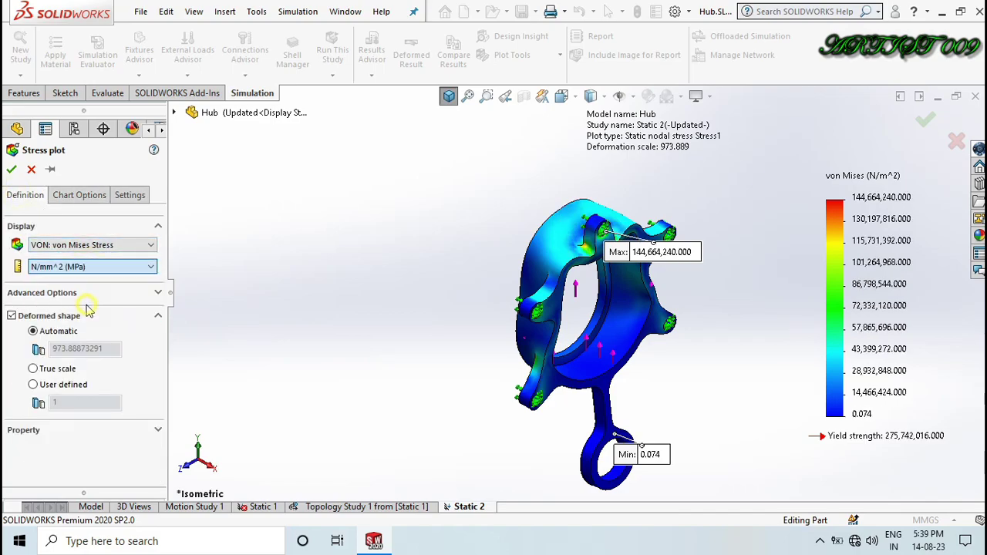
{"action": "left_click", "coordinate": [10, 170]}
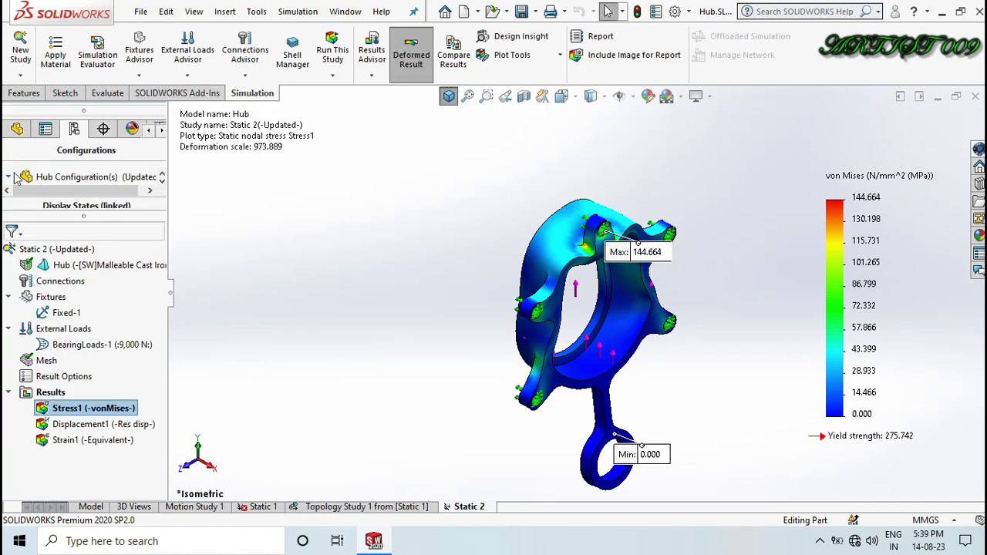
Move the maximum stress label clear of the hub and examine the stress around the bolt lugs, ending in isometric view
{"action": "left_click_drag", "start_coordinate": [621, 252], "coordinate": [626, 179]}
{"action": "scroll", "coordinate": [617, 229], "scroll_direction": "down", "scroll_amount": 8}
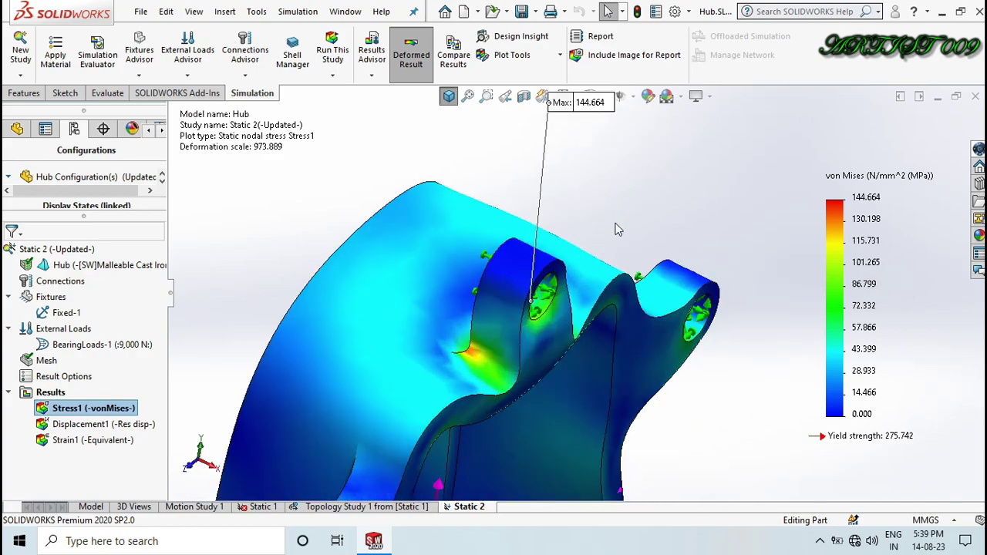
{"action": "scroll", "coordinate": [617, 229], "scroll_direction": "up", "scroll_amount": 5}
{"action": "key", "text": "Down"}
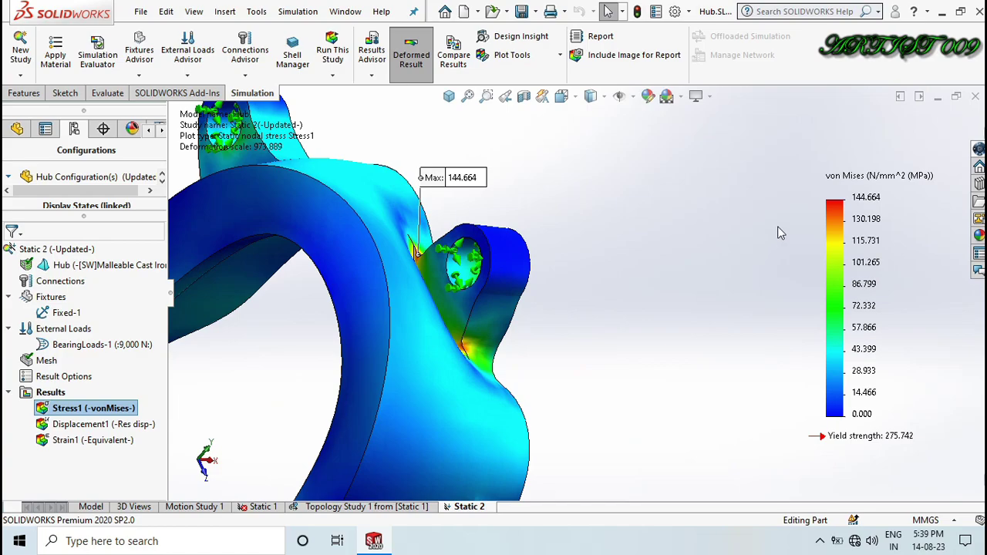
{"action": "left_click_drag", "start_coordinate": [779, 162], "coordinate": [947, 213]}
{"action": "left_click_drag", "start_coordinate": [813, 449], "coordinate": [935, 478]}
{"action": "key", "text": "ctrl+7"}
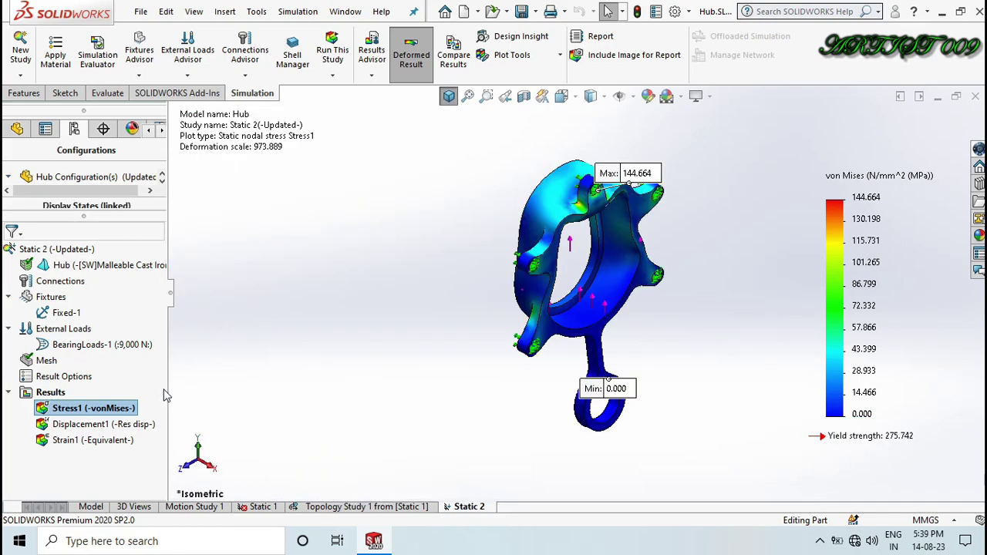
Display the resultant displacement plot and turn on its minimum and maximum annotations
{"action": "double_click", "coordinate": [138, 425]}
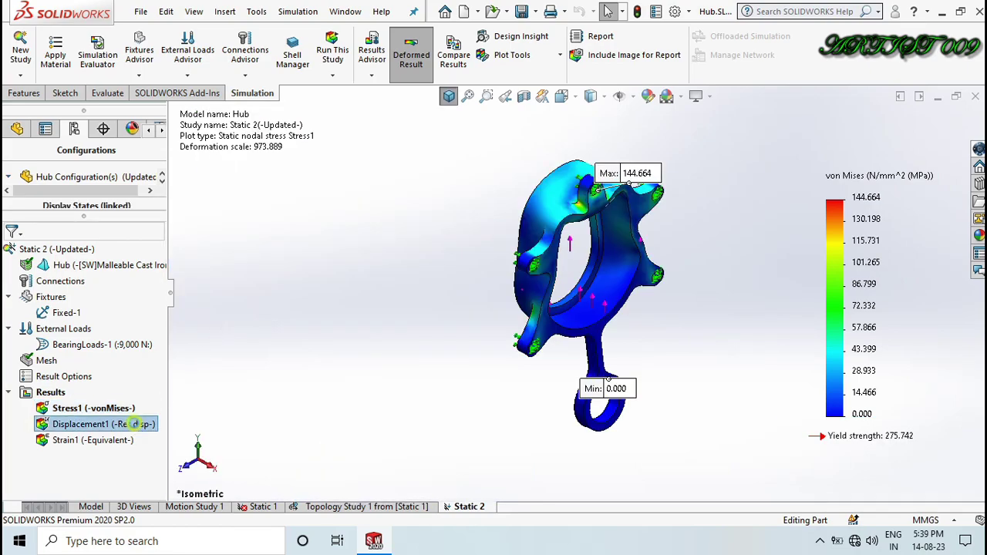
{"action": "double_click", "coordinate": [868, 308]}
{"action": "double_click", "coordinate": [872, 312]}
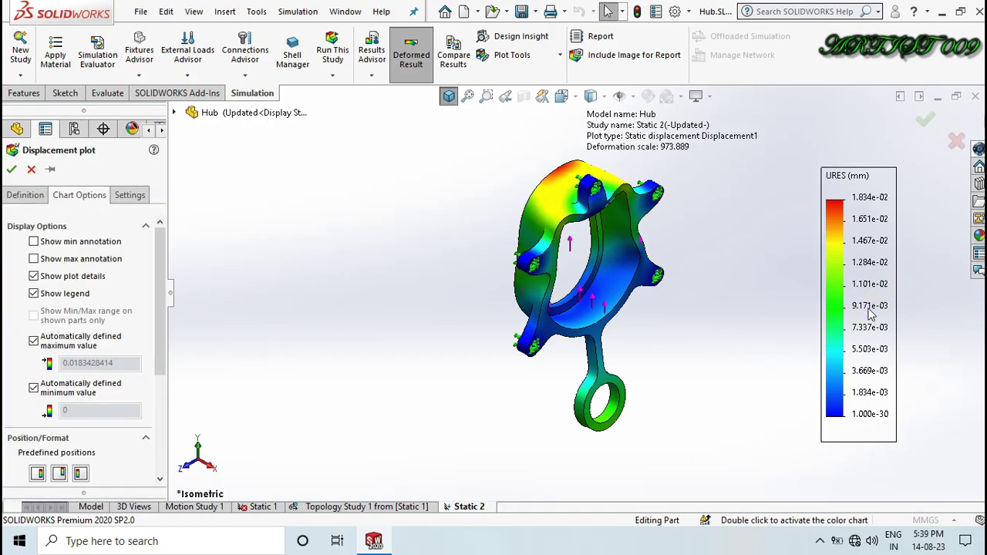
{"action": "left_click", "coordinate": [34, 242]}
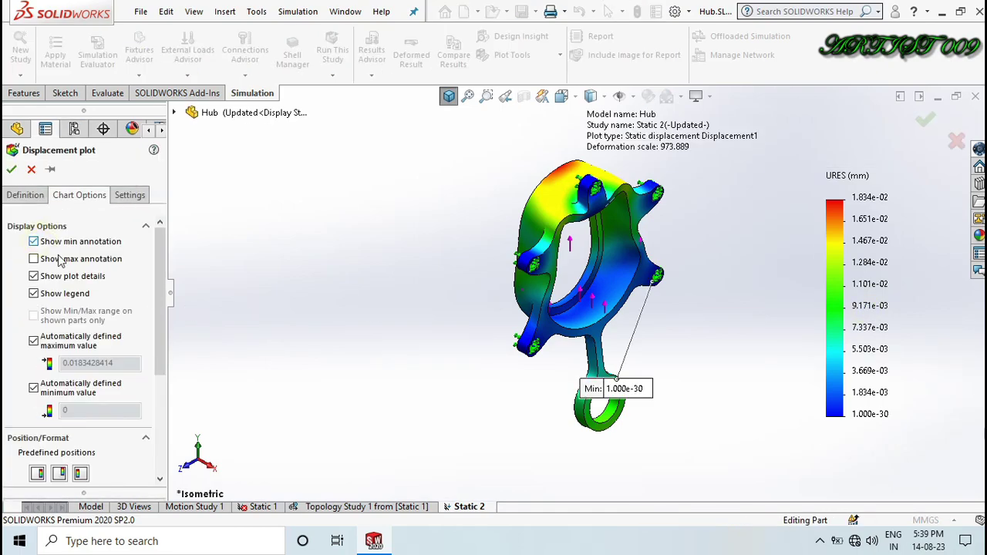
{"action": "left_click", "coordinate": [61, 260]}
Set the displacement plot's number format to floating and apply the plot settings
{"action": "scroll", "coordinate": [129, 308], "scroll_direction": "down", "scroll_amount": 3}
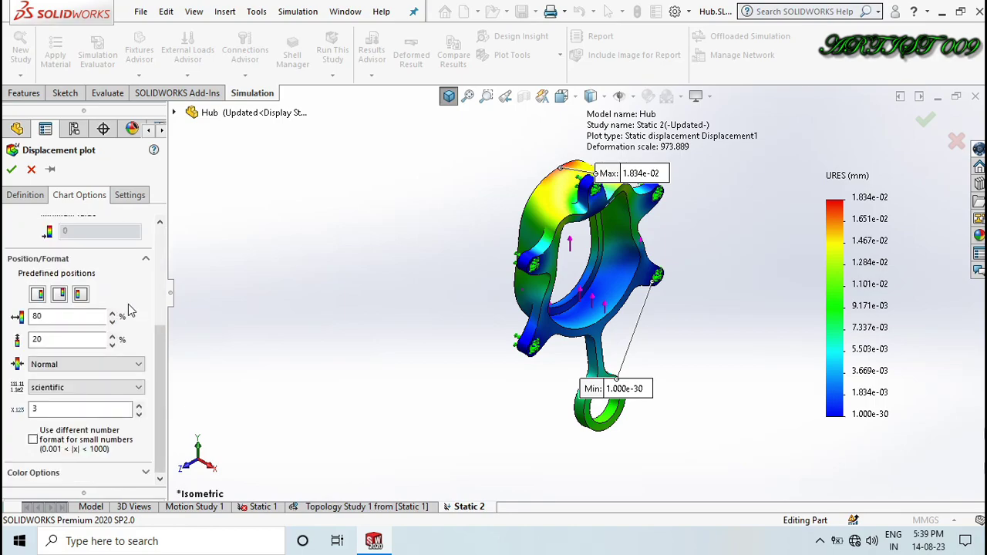
{"action": "left_click", "coordinate": [74, 388]}
{"action": "left_click", "coordinate": [70, 410]}
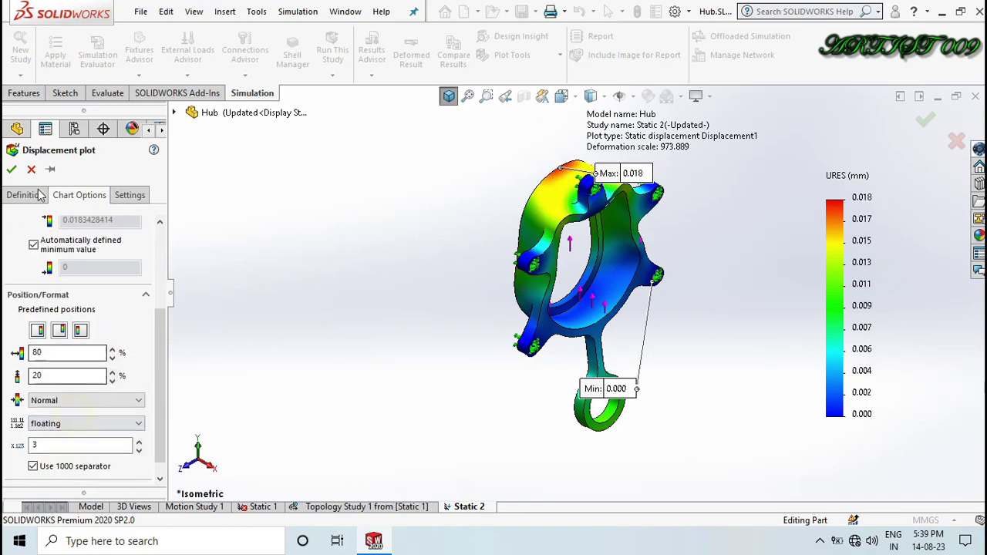
{"action": "left_click", "coordinate": [11, 169]}
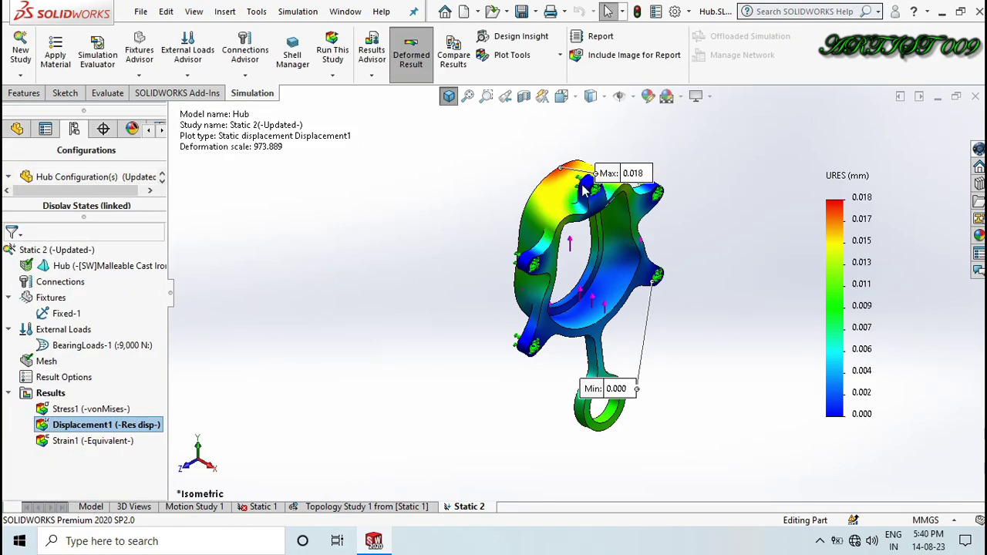
Move the maximum and minimum displacement labels clear of the hub and check the displacement legend
{"action": "mouse_move", "coordinate": [637, 177]}
{"action": "left_mouse_down"}
{"action": "mouse_move", "coordinate": [554, 154]}
{"action": "mouse_move", "coordinate": [508, 158]}
{"action": "left_mouse_up"}
{"action": "left_click_drag", "start_coordinate": [622, 390], "coordinate": [726, 243]}
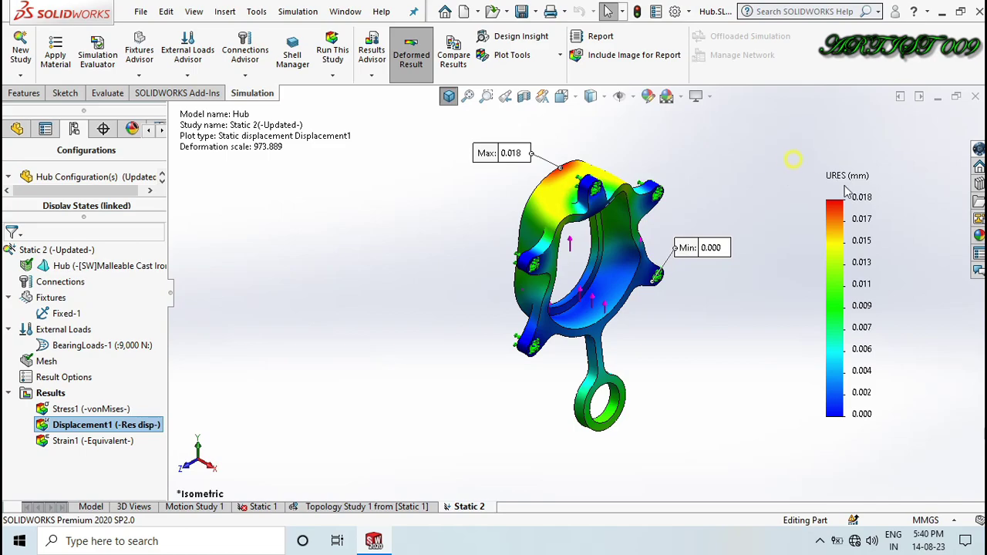
{"action": "left_click_drag", "start_coordinate": [846, 192], "coordinate": [921, 208]}
{"action": "left_click_drag", "start_coordinate": [802, 153], "coordinate": [905, 216]}
{"action": "left_click_drag", "start_coordinate": [797, 151], "coordinate": [885, 217]}
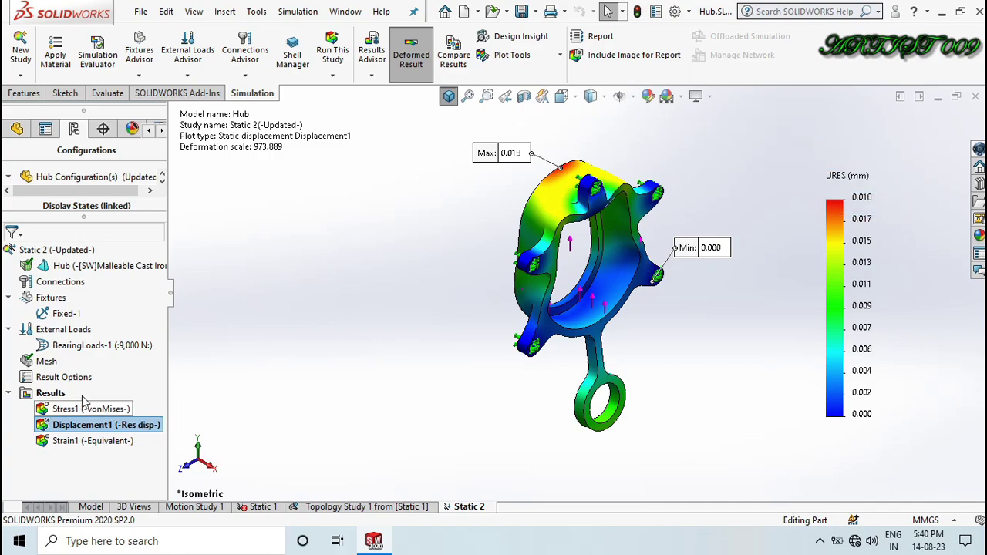
Define a factor of safety plot for all bodies using the Automatic criterion
{"action": "left_click", "coordinate": [50, 393]}
{"action": "right_click", "coordinate": [58, 394]}
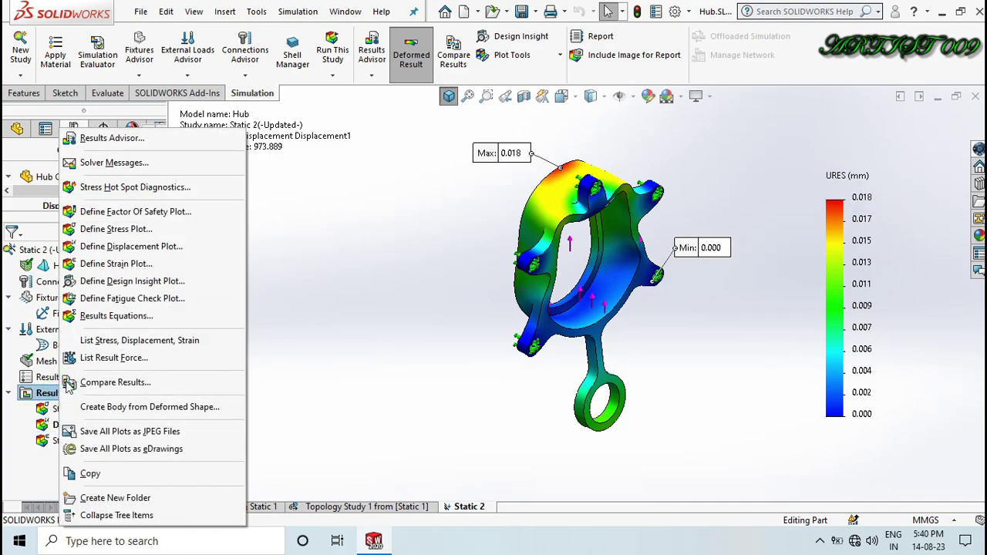
{"action": "left_click", "coordinate": [156, 216]}
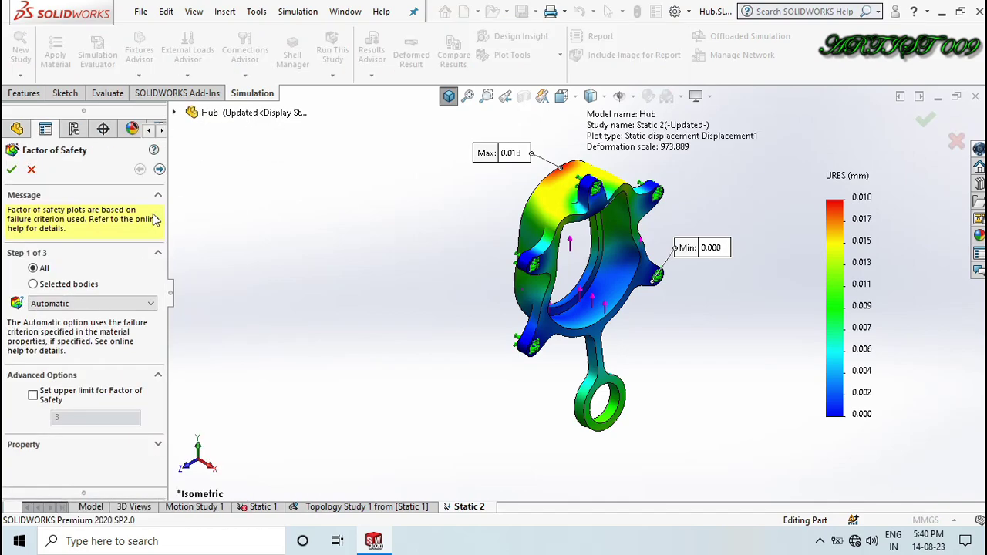
{"action": "left_click", "coordinate": [12, 170]}
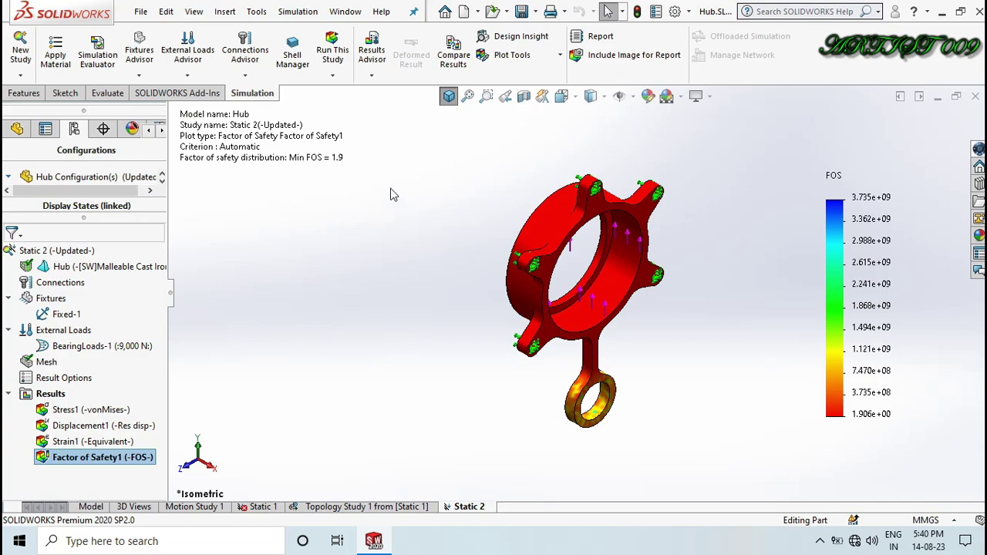
Examine the factor of safety distribution from both sides of the hub and read the minimum factor of safety in isometric view
{"action": "mouse_move", "coordinate": [385, 183]}
{"action": "left_mouse_down"}
{"action": "mouse_move", "coordinate": [266, 153]}
{"action": "mouse_move", "coordinate": [177, 155]}
{"action": "left_mouse_up"}
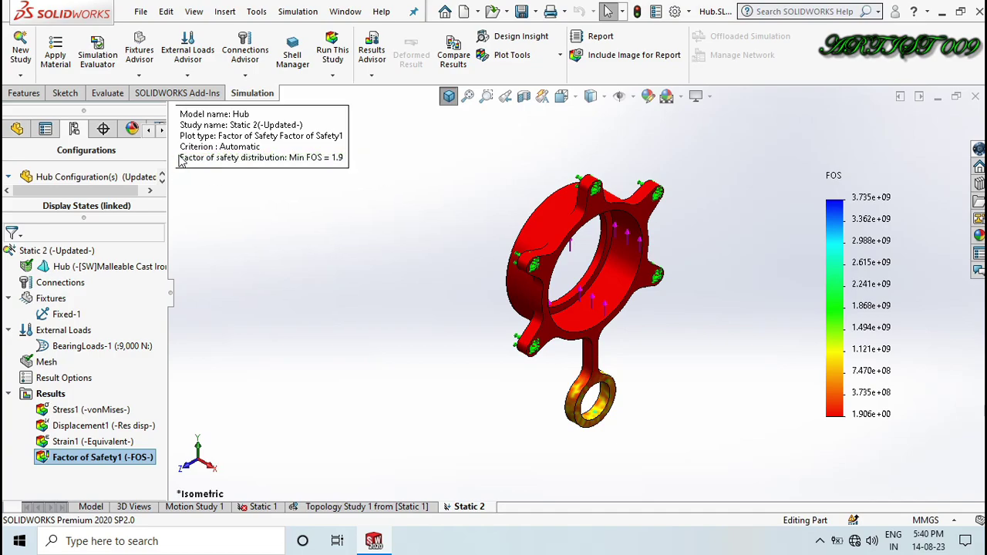
{"action": "key", "text": "Up"}
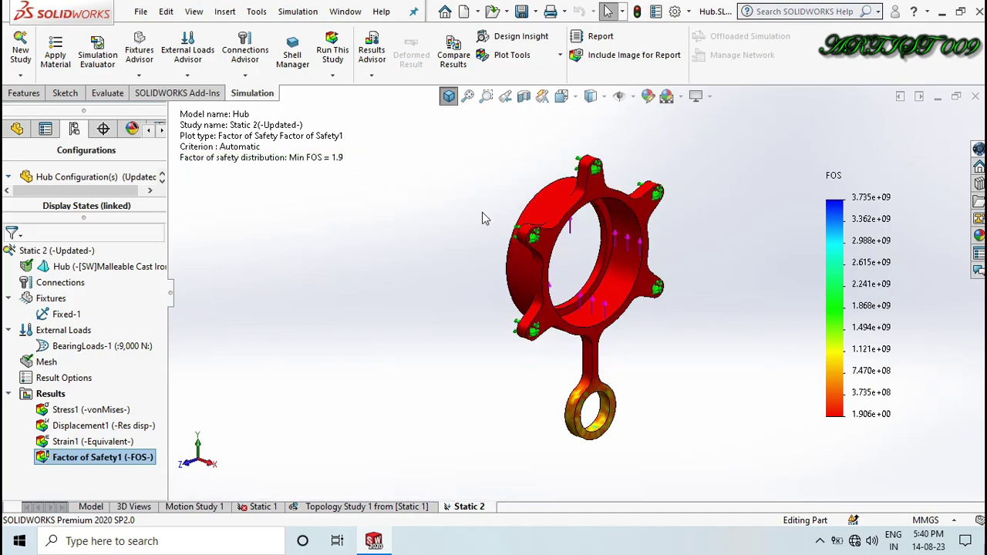
{"action": "key", "text": "Right"}
{"action": "key", "text": "Right"}
{"action": "key", "text": "Right"}
{"action": "key", "text": "Right"}
{"action": "key", "text": "Right"}
{"action": "key", "text": "Right"}
{"action": "key", "text": "Right"}
{"action": "key", "text": "Right"}
{"action": "key", "text": "Right"}
{"action": "key", "text": "Right"}
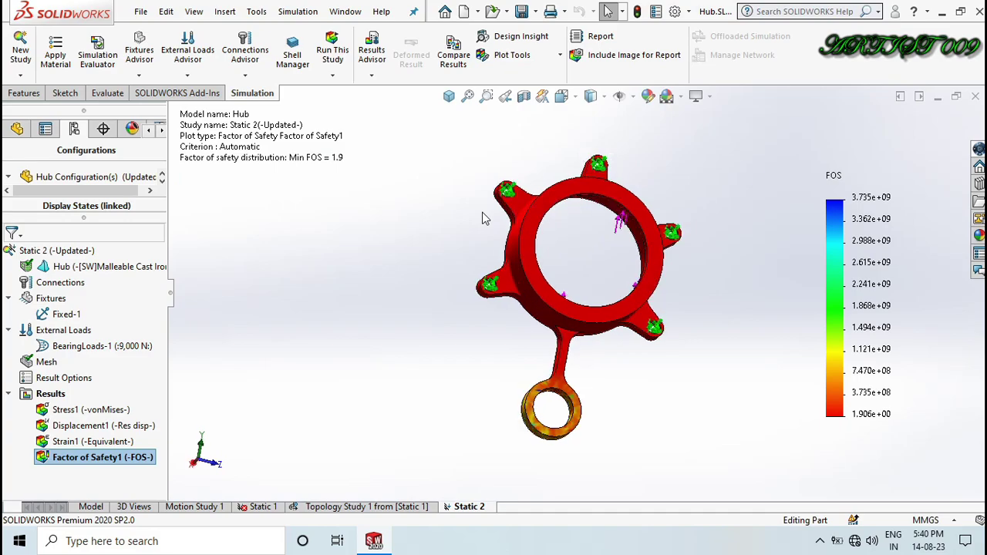
{"action": "key", "text": "ctrl+7"}
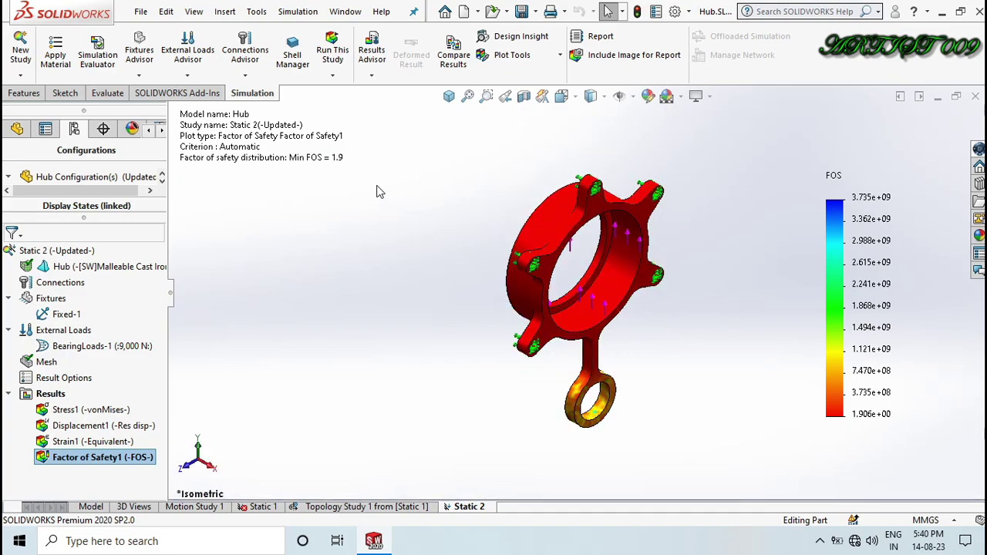
{"action": "mouse_move", "coordinate": [376, 185]}
{"action": "left_mouse_down"}
{"action": "mouse_move", "coordinate": [175, 159]}
{"action": "mouse_move", "coordinate": [290, 157]}
{"action": "mouse_move", "coordinate": [179, 160]}
{"action": "left_mouse_up"}
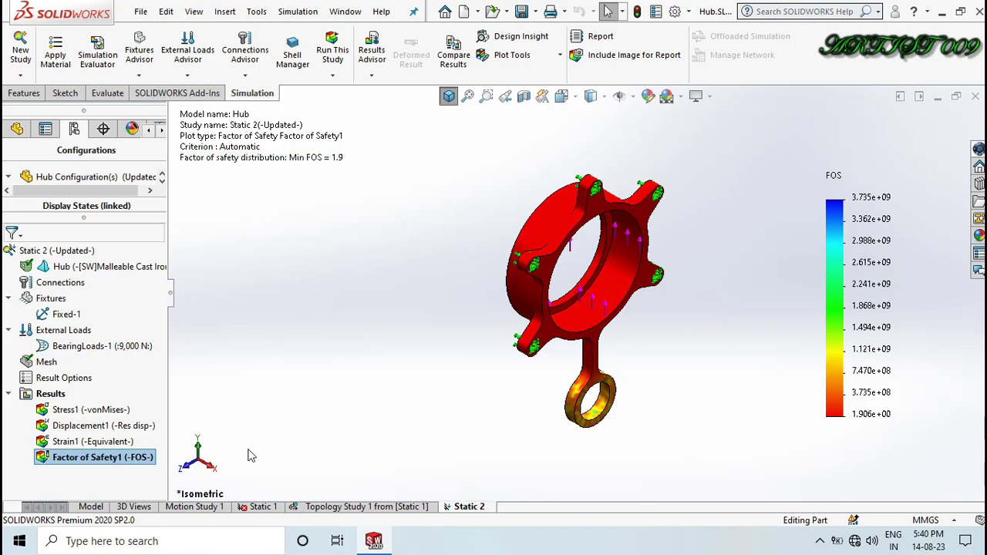
Return to the part model and examine the redesigned hub from all sides, ending in isometric view
{"action": "left_click", "coordinate": [90, 506]}
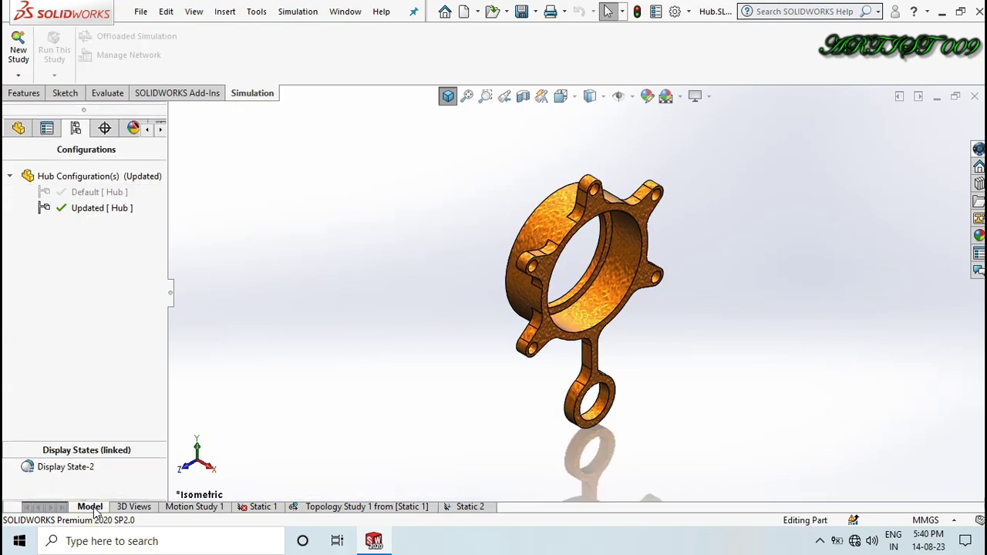
{"action": "key", "text": "Up"}
{"action": "key", "text": "Up"}
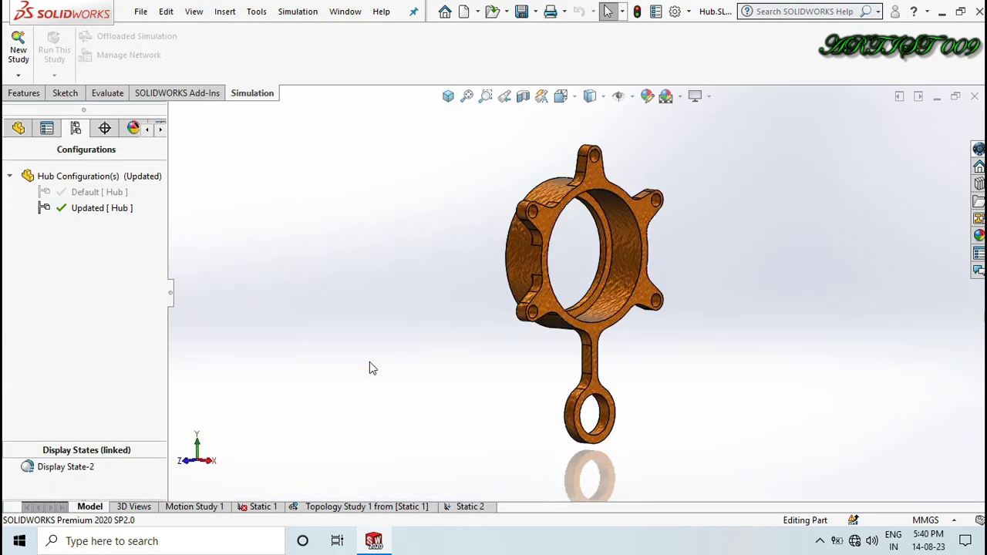
{"action": "key", "text": "Right"}
{"action": "key", "text": "Right"}
{"action": "key", "text": "Right"}
{"action": "key", "text": "Right"}
{"action": "key", "text": "Right"}
{"action": "key", "text": "Left"}
{"action": "key", "text": "Left"}
{"action": "key", "text": "Left"}
{"action": "key", "text": "Left"}
{"action": "key", "text": "Left"}
{"action": "key", "text": "Left"}
{"action": "key", "text": "Left"}
{"action": "key", "text": "Left"}
{"action": "key", "text": "Left"}
{"action": "key", "text": "Left"}
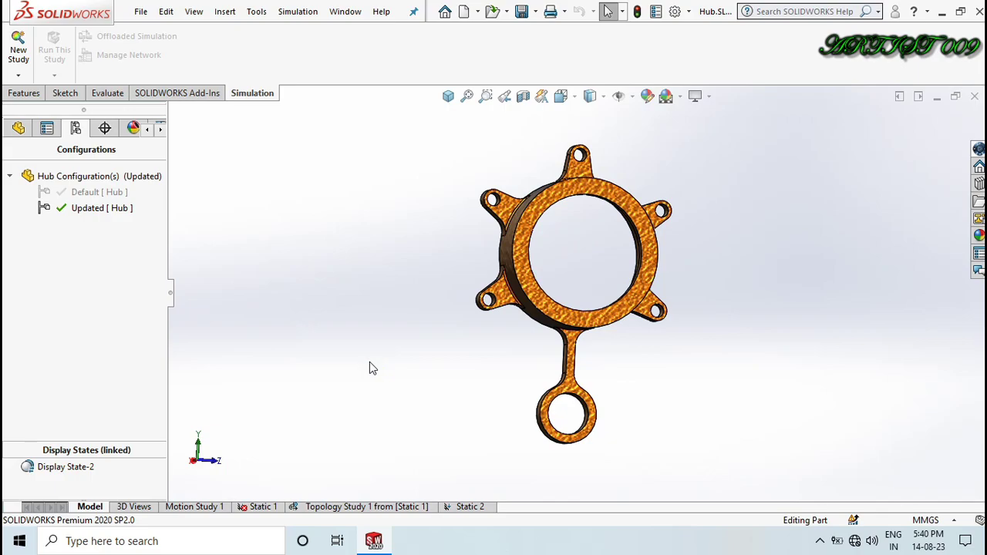
{"action": "key", "text": "Down"}
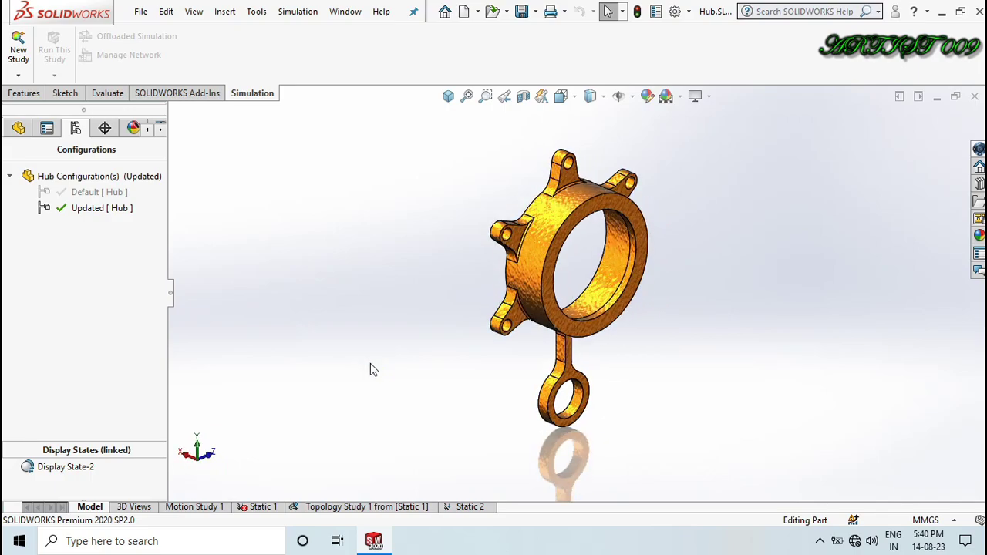
{"action": "scroll", "coordinate": [561, 269], "scroll_direction": "down", "scroll_amount": 2}
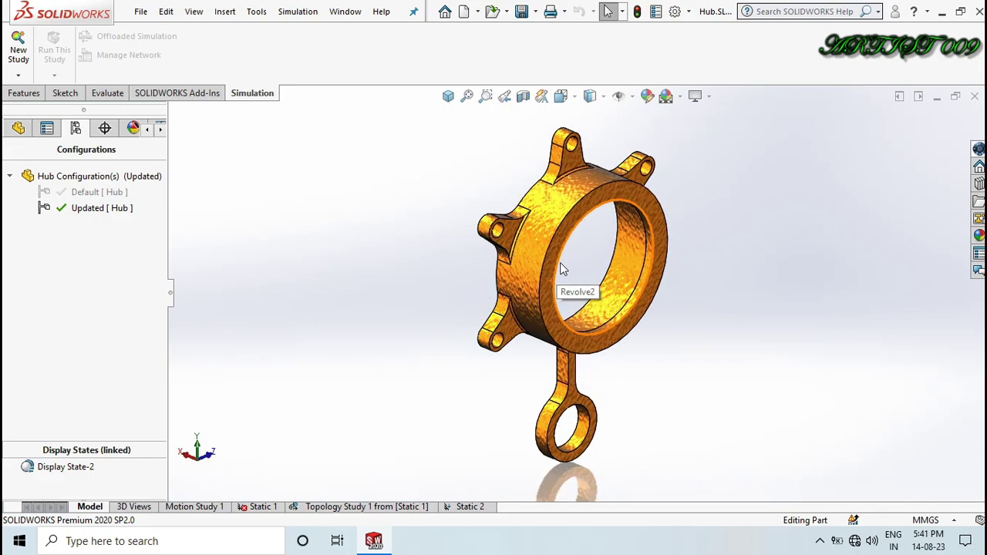
{"action": "key", "text": "Left"}
{"action": "key", "text": "Left"}
{"action": "key", "text": "Left"}
{"action": "key", "text": "Left"}
{"action": "key", "text": "Left"}
{"action": "key", "text": "Left"}
{"action": "key", "text": "Left"}
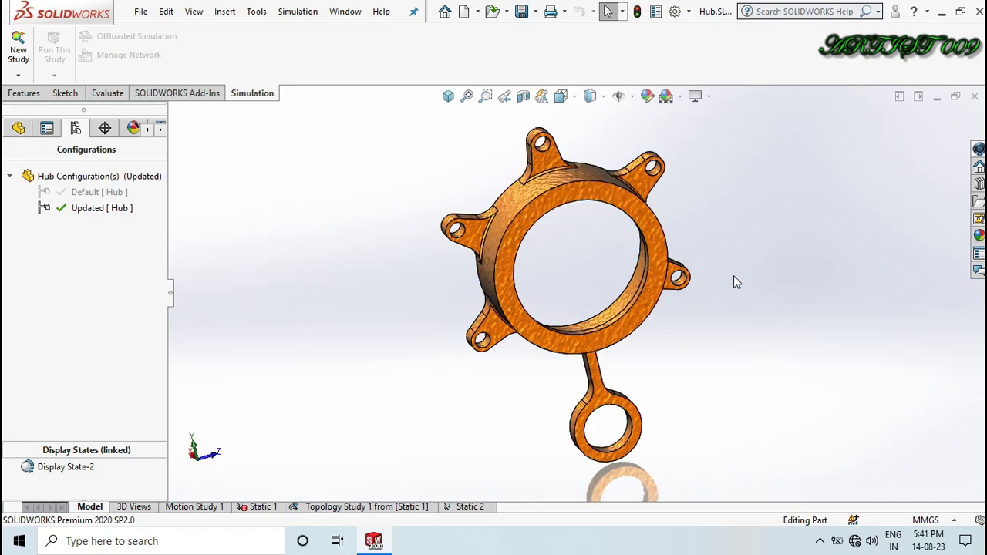
{"action": "key", "text": "Left"}
{"action": "key", "text": "Left"}
{"action": "key", "text": "Left"}
{"action": "key", "text": "Left"}
{"action": "key", "text": "Left"}
{"action": "key", "text": "Left"}
{"action": "key", "text": "Left"}
{"action": "key", "text": "Left"}
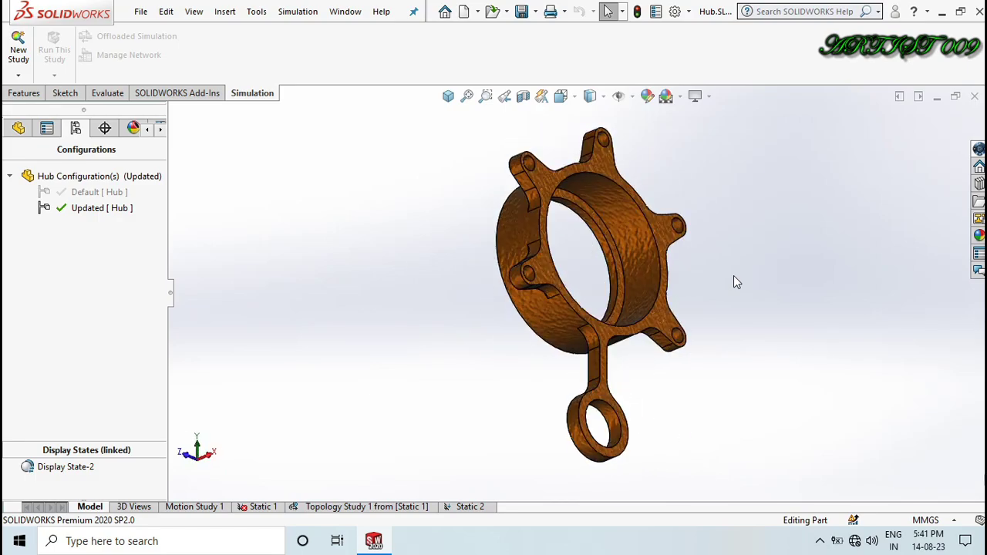
{"action": "key", "text": "Left"}
{"action": "key", "text": "Left"}
{"action": "key", "text": "Left"}
{"action": "key", "text": "Left"}
{"action": "key", "text": "Left"}
{"action": "key", "text": "Left"}
{"action": "key", "text": "Left"}
{"action": "key", "text": "Left"}
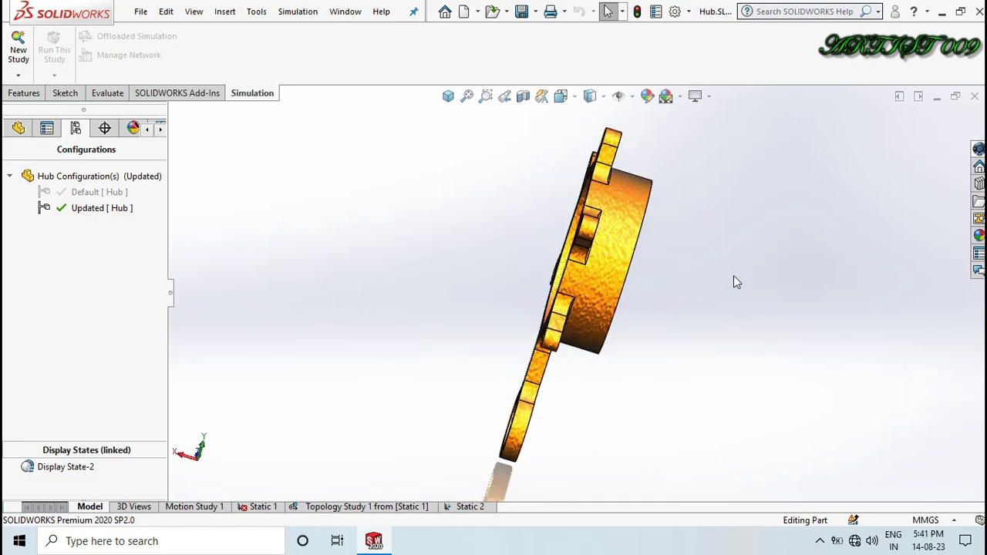
{"action": "key", "text": "ctrl+7"}
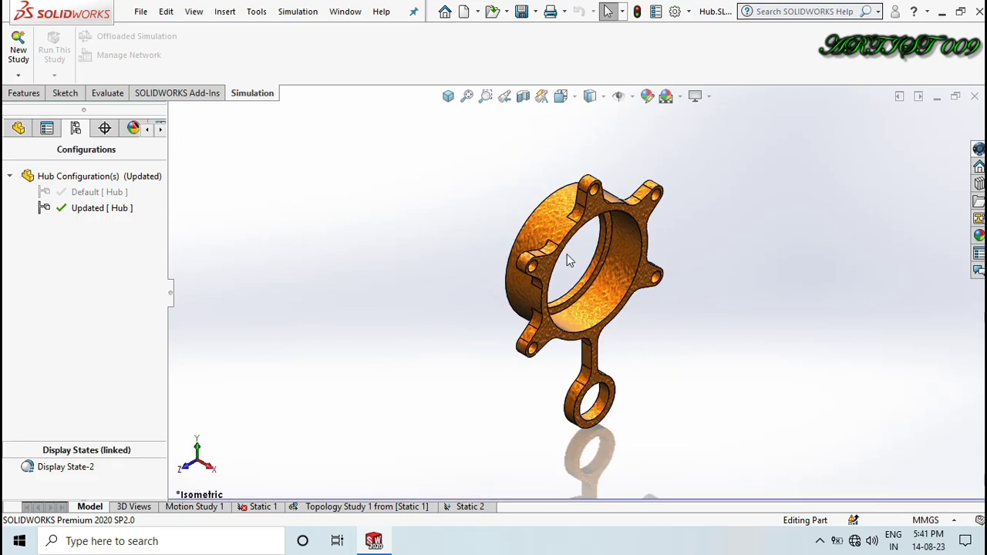
Check the mass properties of the hub's Updated configuration
{"action": "left_click", "coordinate": [17, 129]}
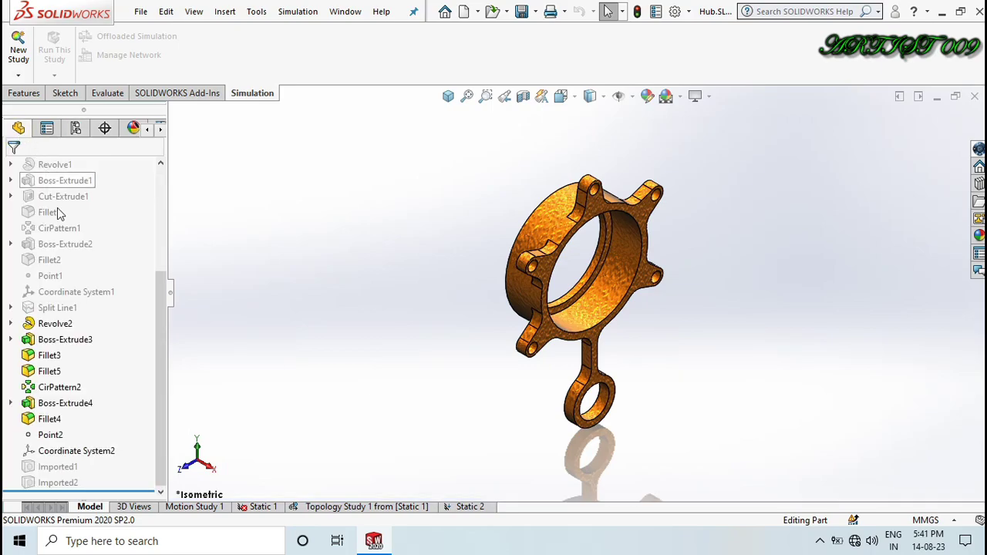
{"action": "left_click", "coordinate": [100, 96]}
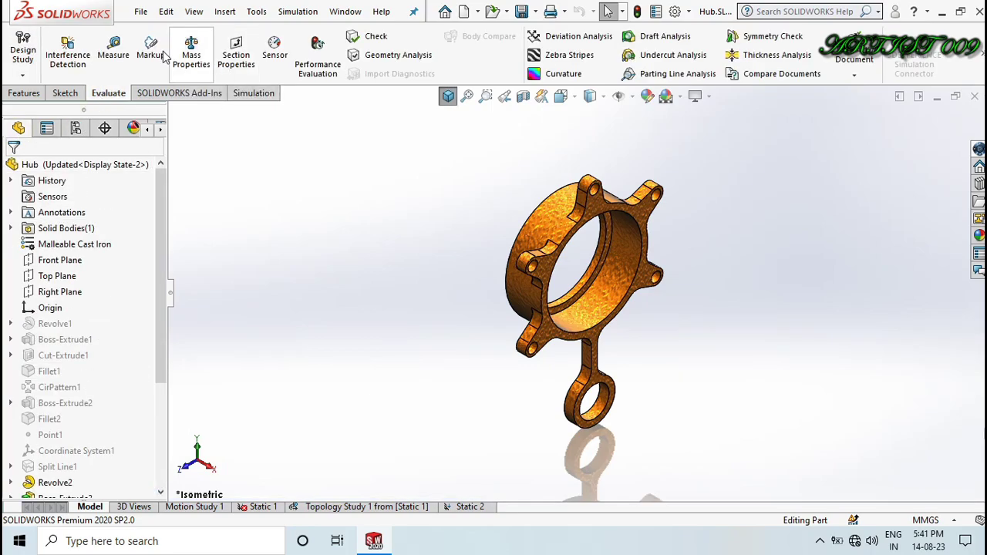
{"action": "left_click", "coordinate": [192, 52]}
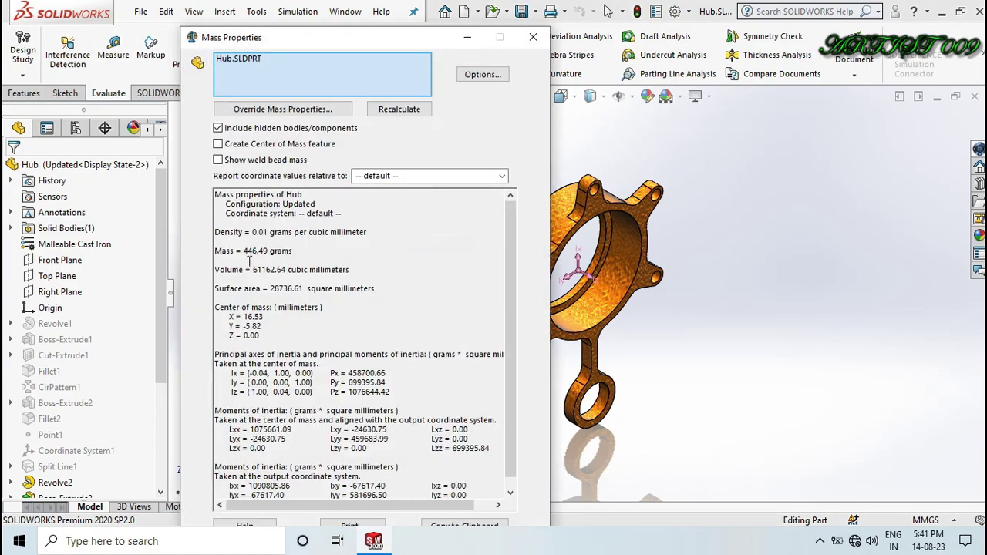
{"action": "left_click", "coordinate": [533, 37]}
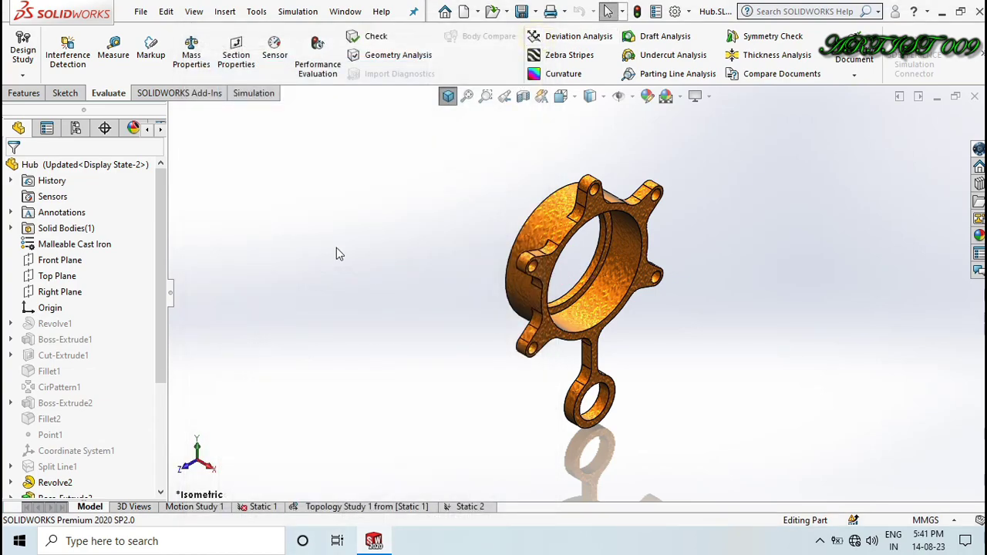
Activate the Default configuration and show the hidden solid body of the original hub
{"action": "left_click", "coordinate": [75, 128]}
{"action": "left_click", "coordinate": [83, 194]}
{"action": "double_click", "coordinate": [83, 194]}
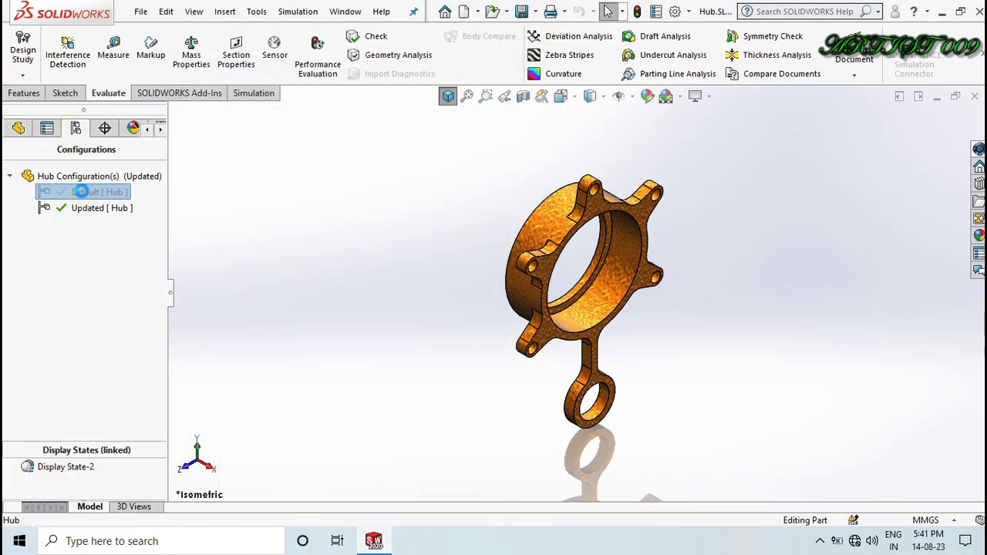
{"action": "left_click", "coordinate": [19, 128]}
{"action": "left_click", "coordinate": [60, 342]}
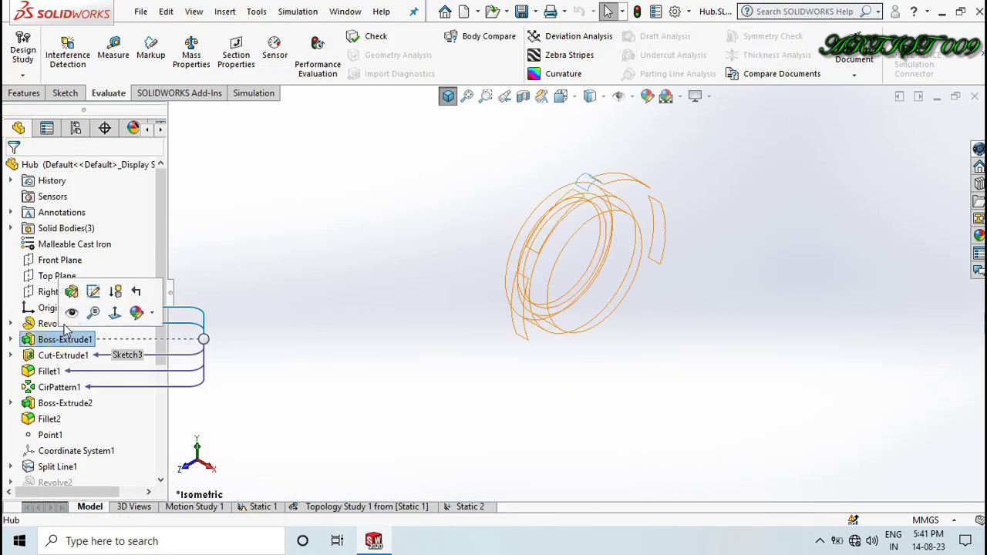
{"action": "left_click", "coordinate": [66, 309]}
Suppress the two imported mesh features, Imported1 and Imported2, in the hub's Default configuration
{"action": "scroll", "coordinate": [114, 339], "scroll_direction": "down", "scroll_amount": 2}
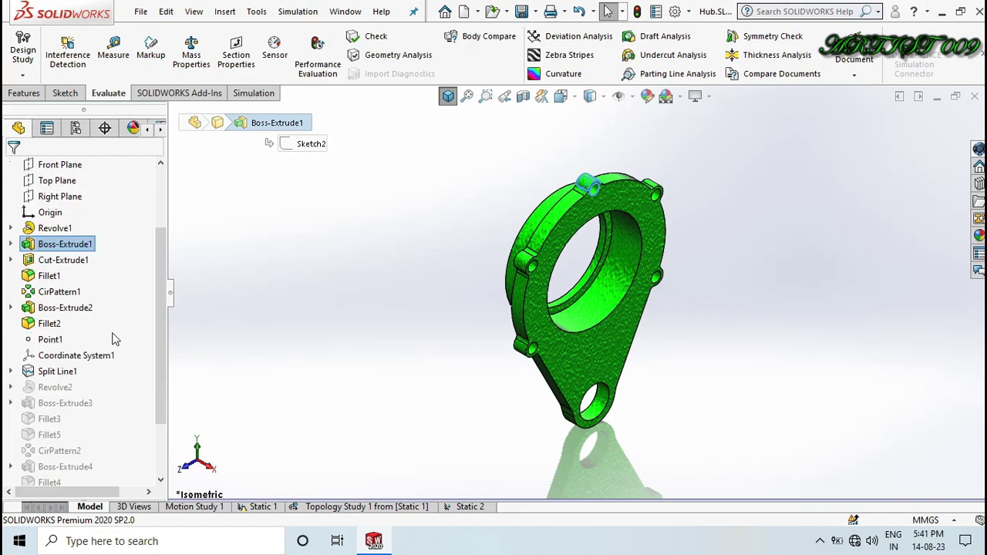
{"action": "middle_click_drag", "start_coordinate": [522, 311], "coordinate": [412, 343]}
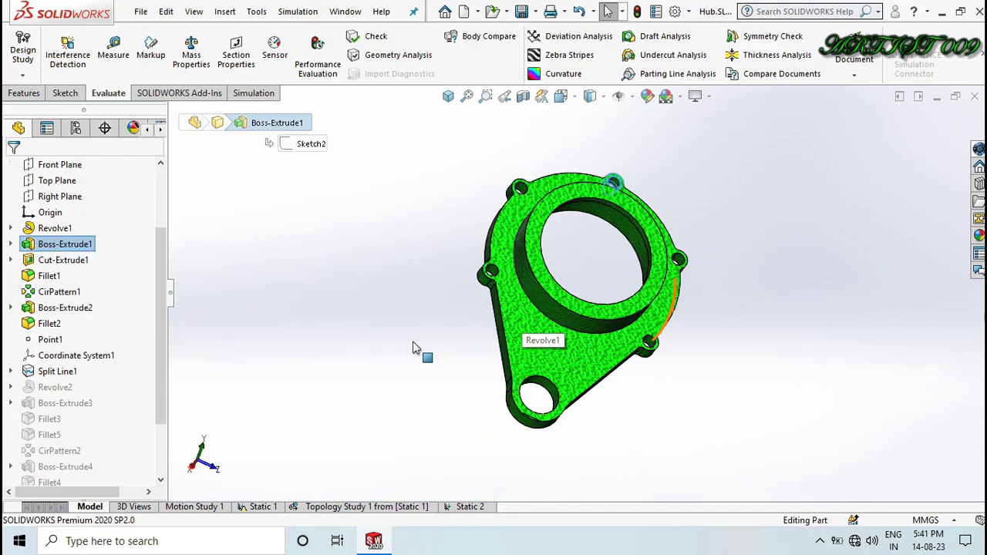
{"action": "scroll", "coordinate": [108, 397], "scroll_direction": "down", "scroll_amount": 2}
{"action": "left_click", "coordinate": [58, 466]}
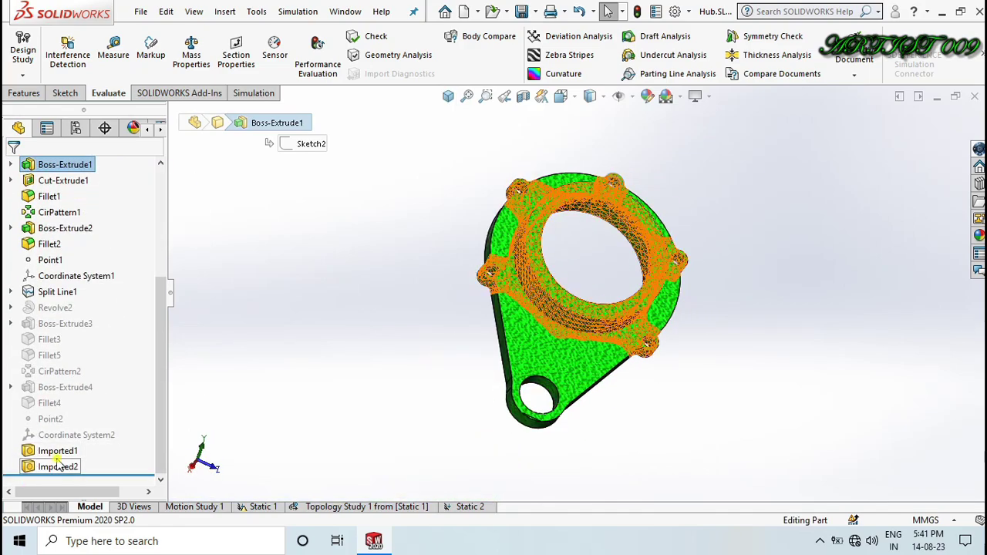
{"action": "left_click", "coordinate": [52, 452], "text": "ctrl"}
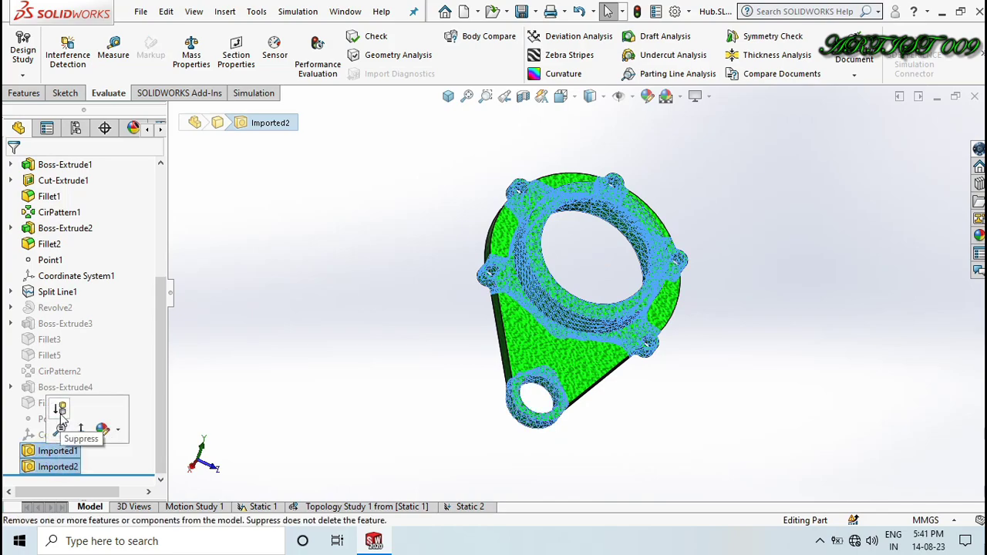
{"action": "left_click", "coordinate": [61, 410]}
Check the mass of the original hub in the Default configuration's mass properties
{"action": "scroll", "coordinate": [79, 407], "scroll_direction": "up", "scroll_amount": 3}
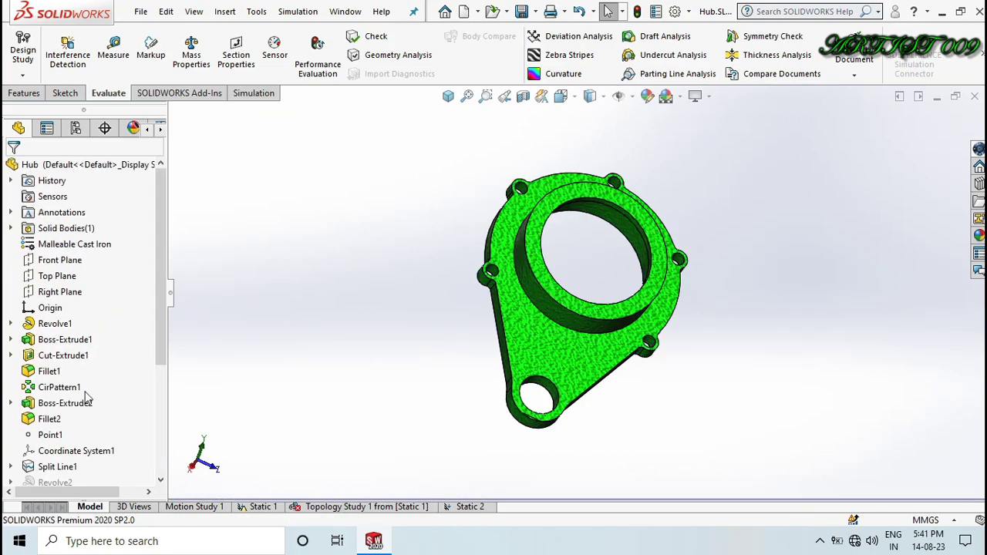
{"action": "left_click", "coordinate": [193, 54]}
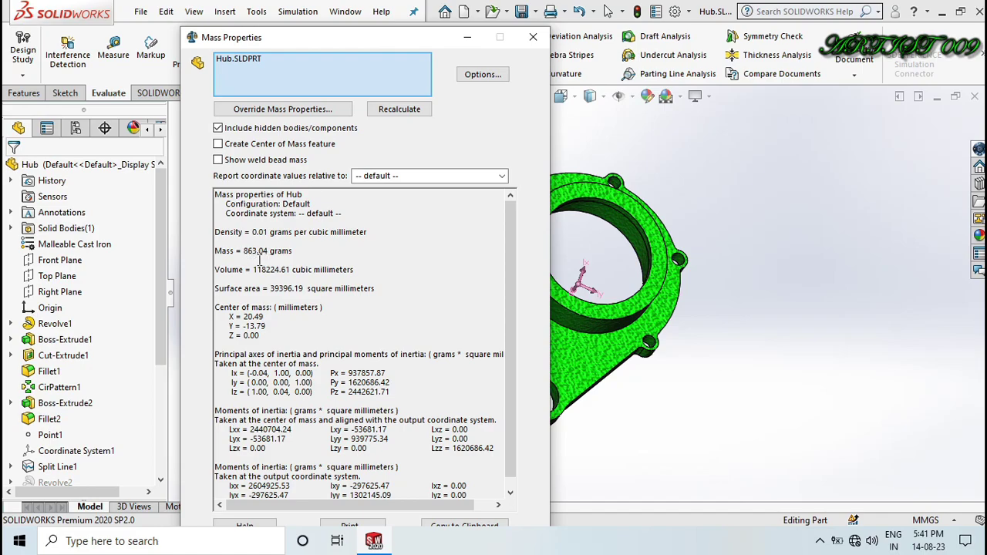
{"action": "left_click_drag", "start_coordinate": [241, 250], "coordinate": [284, 251]}
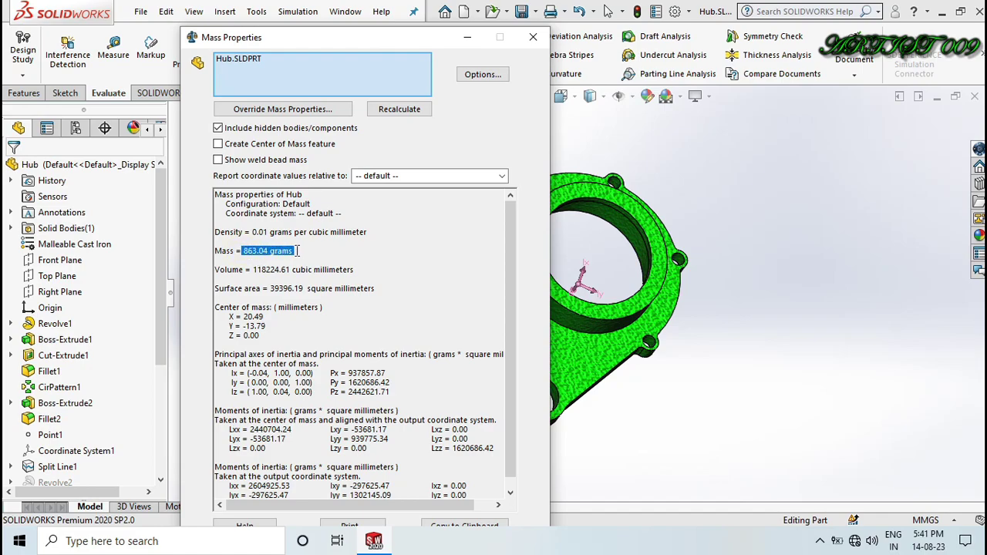
{"action": "left_click", "coordinate": [297, 250]}
{"action": "left_click", "coordinate": [297, 251]}
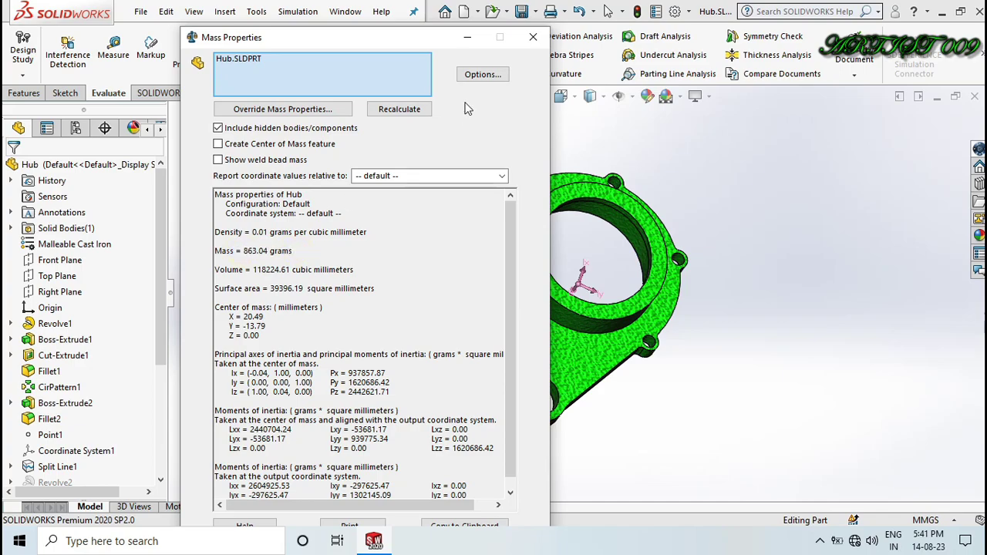
{"action": "left_click", "coordinate": [533, 37]}
Set the original hub to isometric view and activate the Updated configuration
{"action": "key", "text": "ctrl+7"}
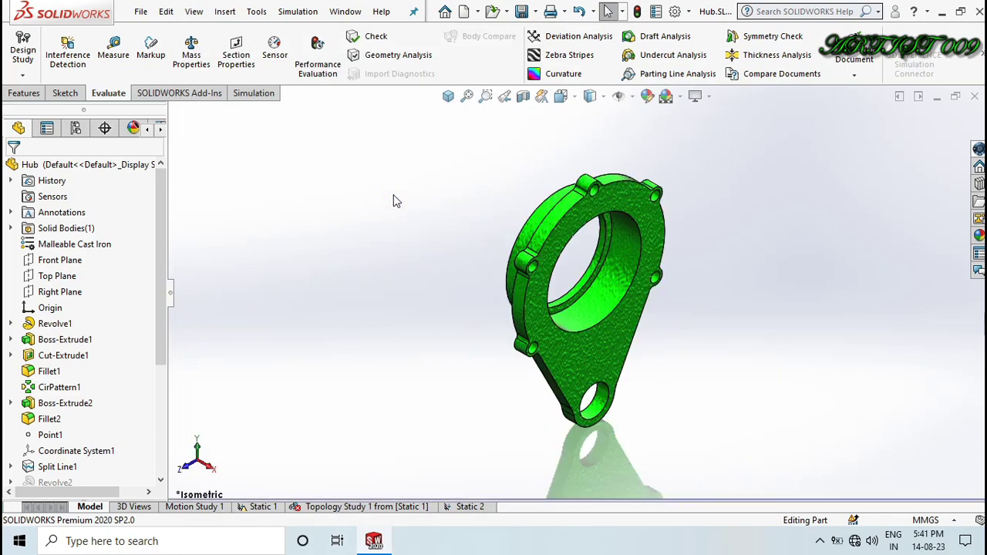
{"action": "left_click", "coordinate": [75, 129]}
{"action": "left_click", "coordinate": [94, 210]}
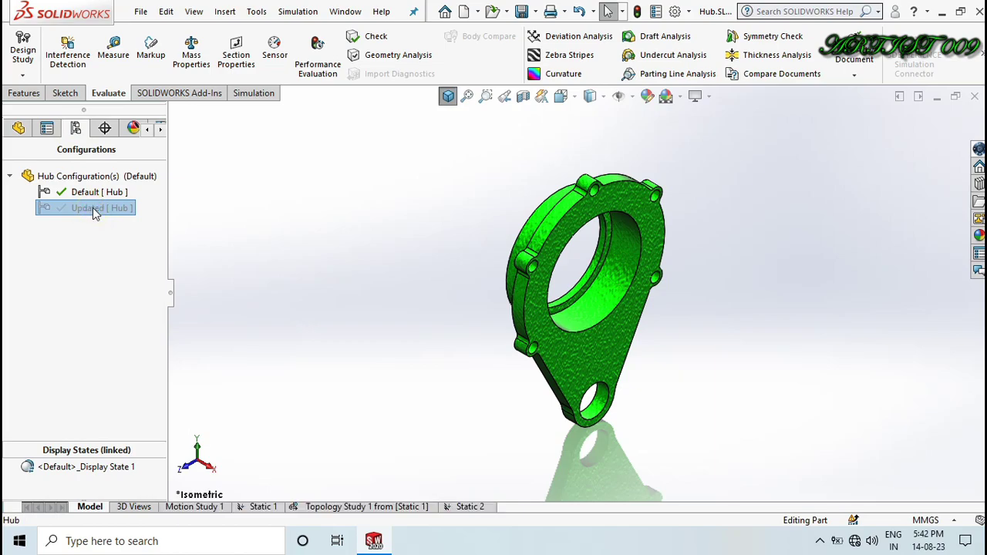
{"action": "double_click", "coordinate": [93, 210]}
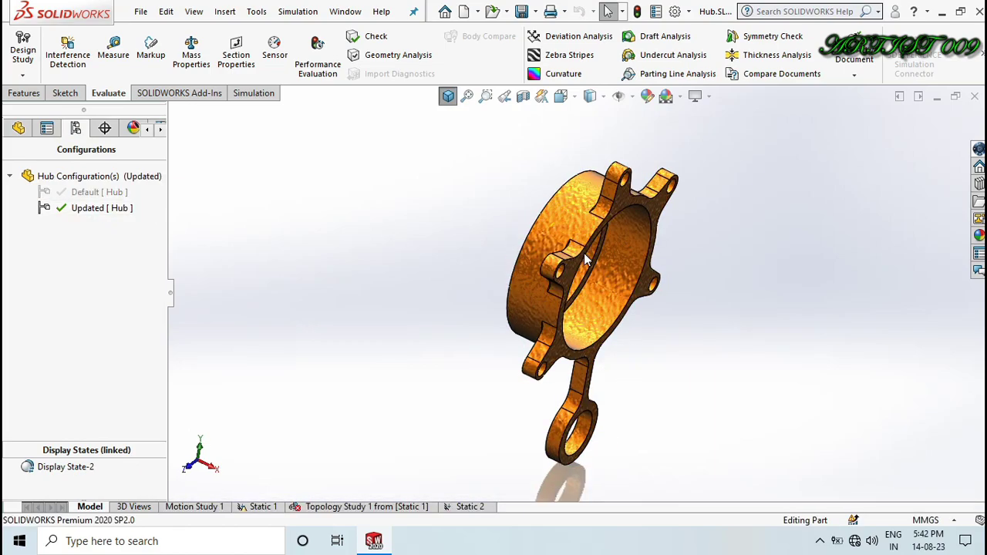
Examine the redesigned hub of the Updated configuration from the front, back, sides and tilted angles, restoring the isometric view between rotations
{"action": "middle_click_drag", "start_coordinate": [585, 254], "coordinate": [584, 253]}
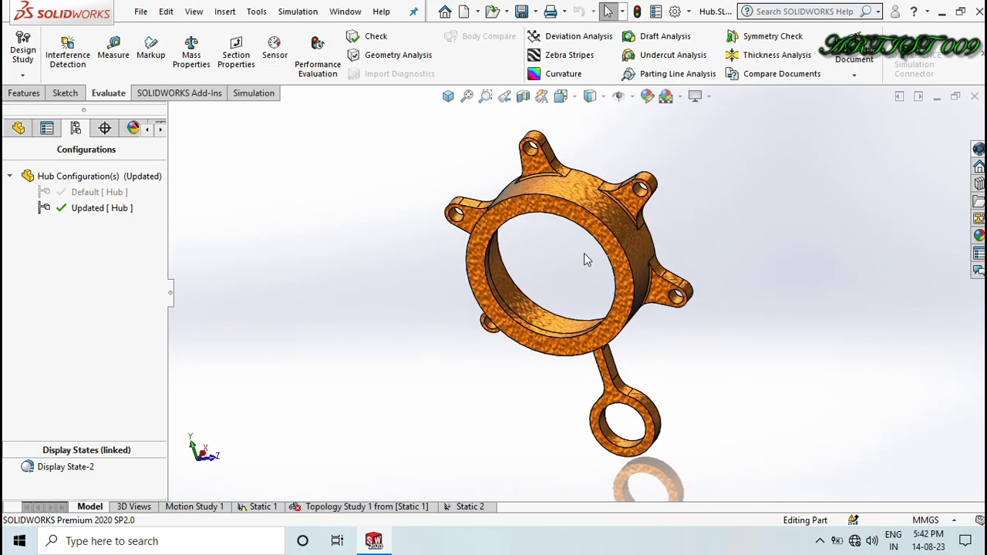
{"action": "key", "text": "Left"}
{"action": "key", "text": "Left"}
{"action": "key", "text": "Left"}
{"action": "key", "text": "Left"}
{"action": "key", "text": "Left"}
{"action": "key", "text": "Left"}
{"action": "key", "text": "Left"}
{"action": "key", "text": "Left"}
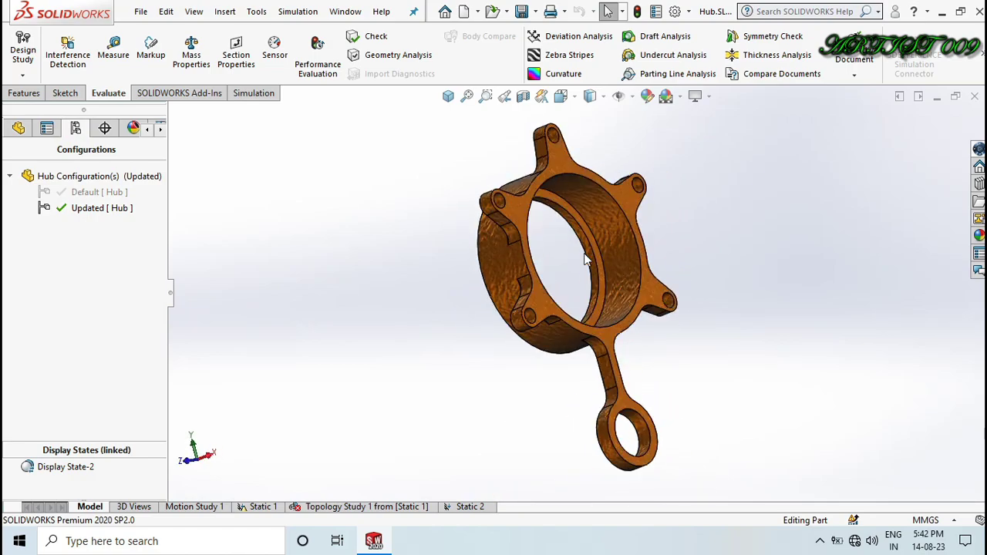
{"action": "key", "text": "Left"}
{"action": "key", "text": "Left"}
{"action": "key", "text": "Left"}
{"action": "key", "text": "Left"}
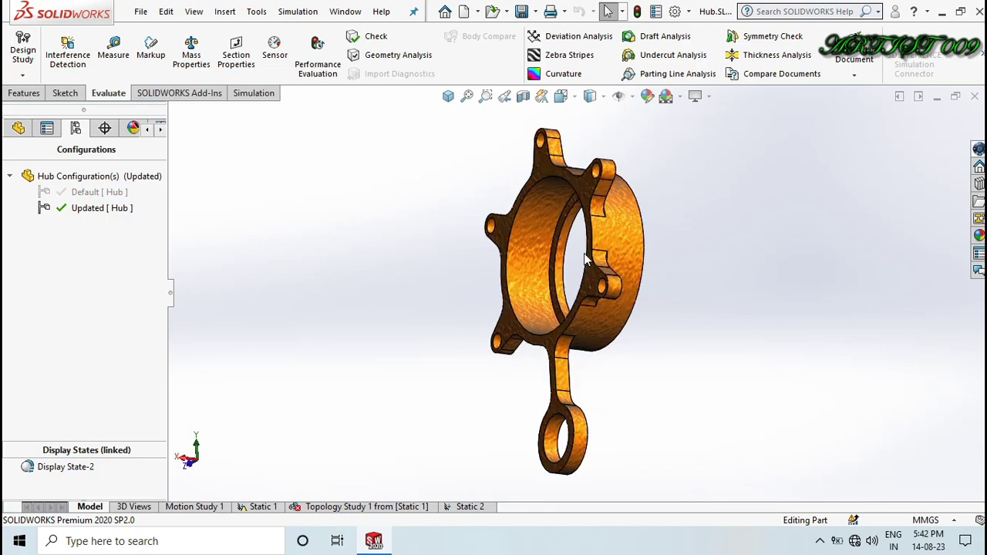
{"action": "key", "text": "Left"}
{"action": "key", "text": "Left"}
{"action": "key", "text": "Left"}
{"action": "key", "text": "Left"}
{"action": "key", "text": "Left"}
{"action": "key", "text": "Left"}
{"action": "key", "text": "Left"}
{"action": "key", "text": "ctrl+7"}
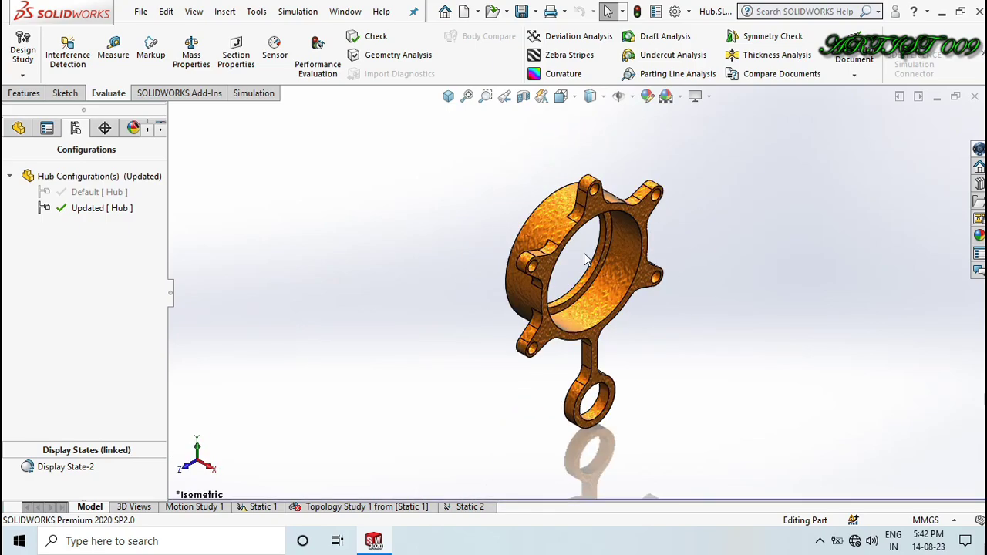
{"action": "key", "text": "Right"}
{"action": "key", "text": "Right"}
{"action": "key", "text": "Right"}
{"action": "key", "text": "Right"}
{"action": "key", "text": "Right"}
{"action": "key", "text": "Right"}
{"action": "key", "text": "Right"}
{"action": "key", "text": "Right"}
{"action": "key", "text": "Right"}
{"action": "key", "text": "Right"}
{"action": "key", "text": "Right"}
{"action": "key", "text": "Right"}
{"action": "key", "text": "Down"}
{"action": "key", "text": "Down"}
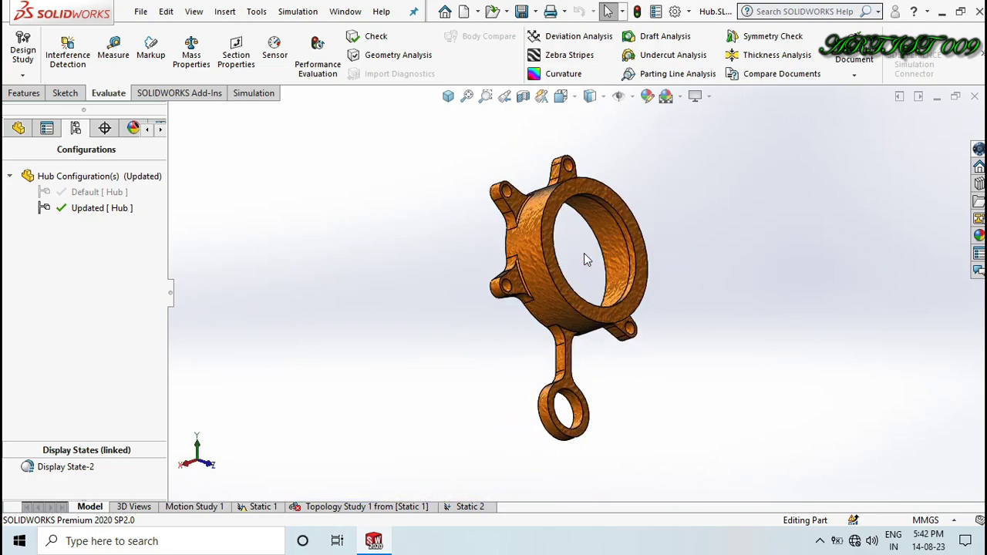
{"action": "key", "text": "Down"}
{"action": "key", "text": "Down"}
{"action": "key", "text": "Left"}
{"action": "key", "text": "Left"}
{"action": "key", "text": "Left"}
{"action": "key", "text": "Left"}
{"action": "key", "text": "Left"}
{"action": "key", "text": "Left"}
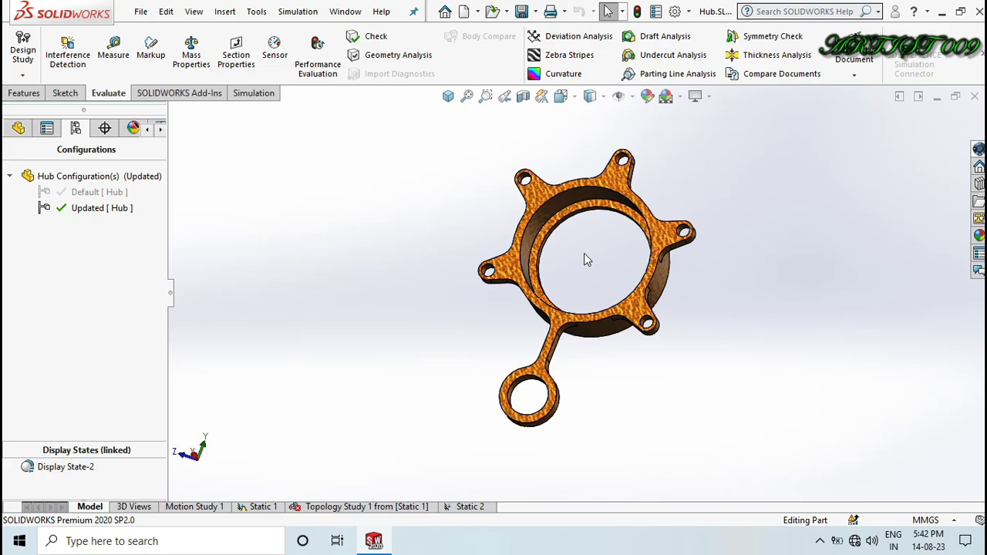
{"action": "key", "text": "Right"}
{"action": "key", "text": "Right"}
{"action": "key", "text": "Right"}
{"action": "key", "text": "Right"}
{"action": "key", "text": "Right"}
{"action": "key", "text": "Right"}
{"action": "key", "text": "Right"}
{"action": "key", "text": "Right"}
{"action": "key", "text": "Right"}
{"action": "key", "text": "Right"}
{"action": "key", "text": "Right"}
{"action": "key", "text": "Right"}
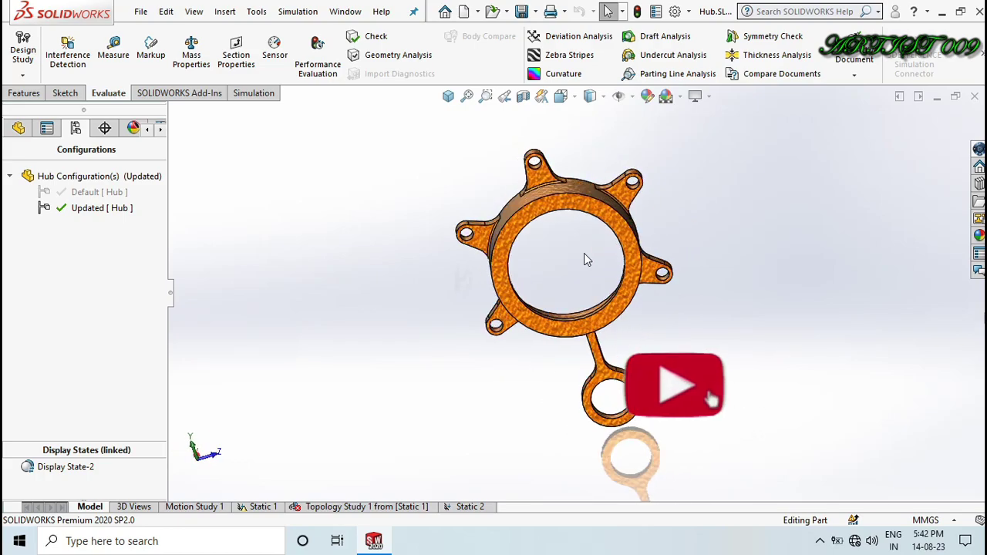
{"action": "key", "text": "Left"}
{"action": "key", "text": "Left"}
{"action": "key", "text": "Left"}
{"action": "key", "text": "Left"}
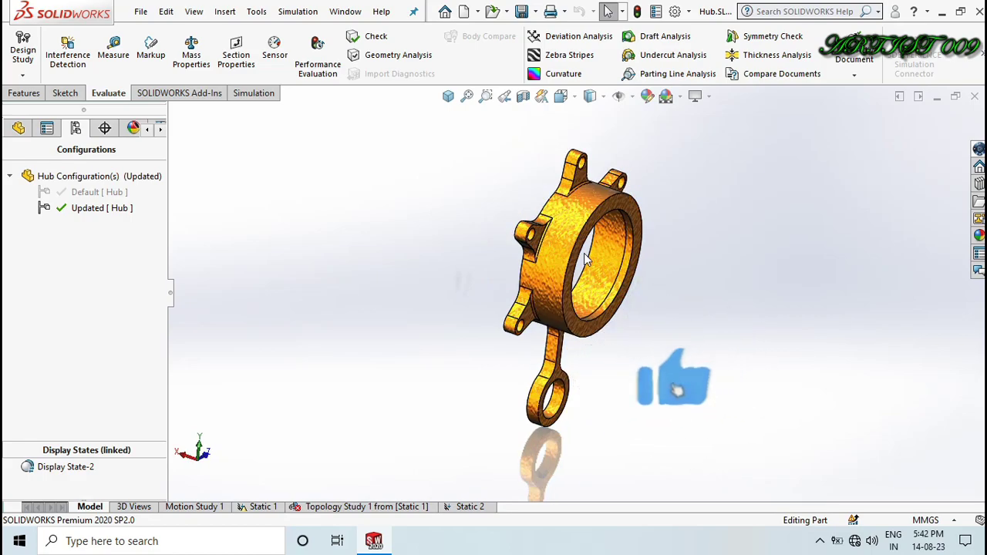
{"action": "key", "text": "Up"}
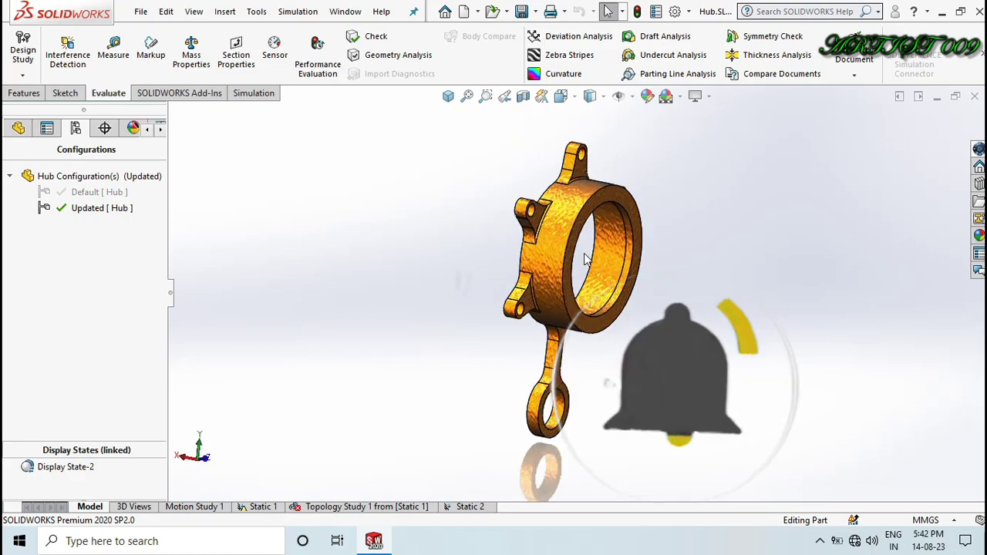
{"action": "key", "text": "ctrl+7"}
{"action": "key", "text": "Right"}
{"action": "key", "text": "Right"}
{"action": "key", "text": "Right"}
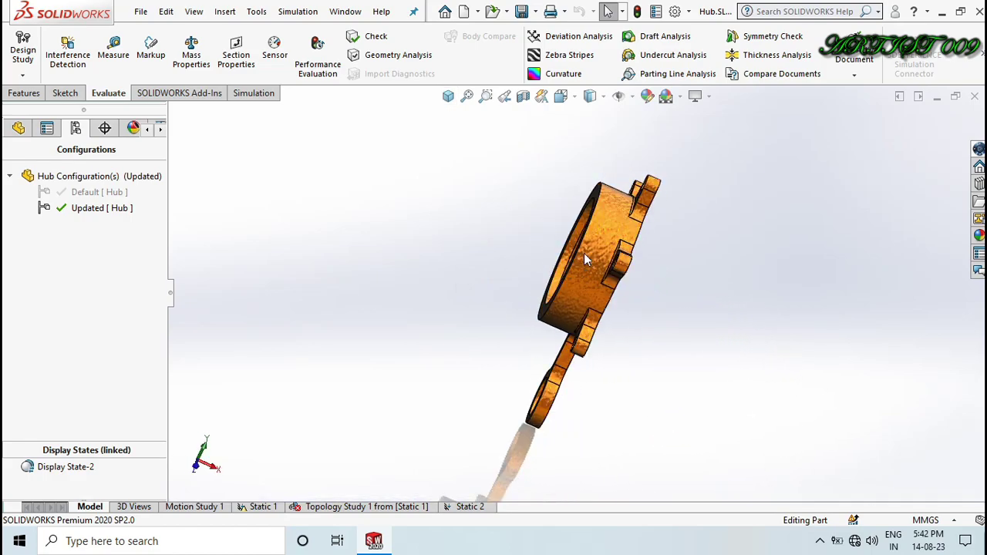
{"action": "key", "text": "Right"}
{"action": "key", "text": "Right"}
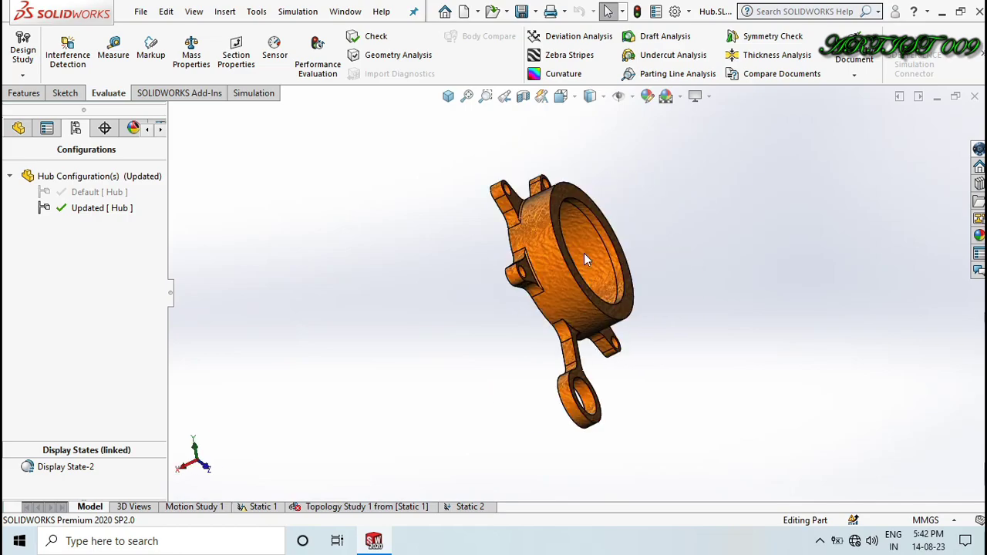